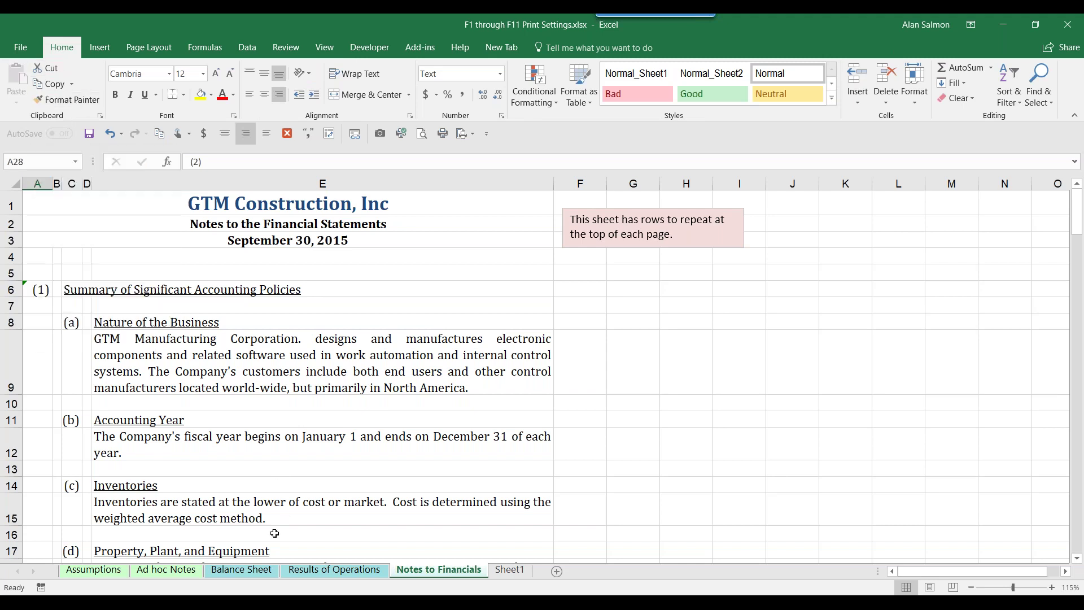
- Open the Balance Sheet worksheet and review the preset page margin options
left_click(269, 572)
scroll(384, 555, "up", 1)
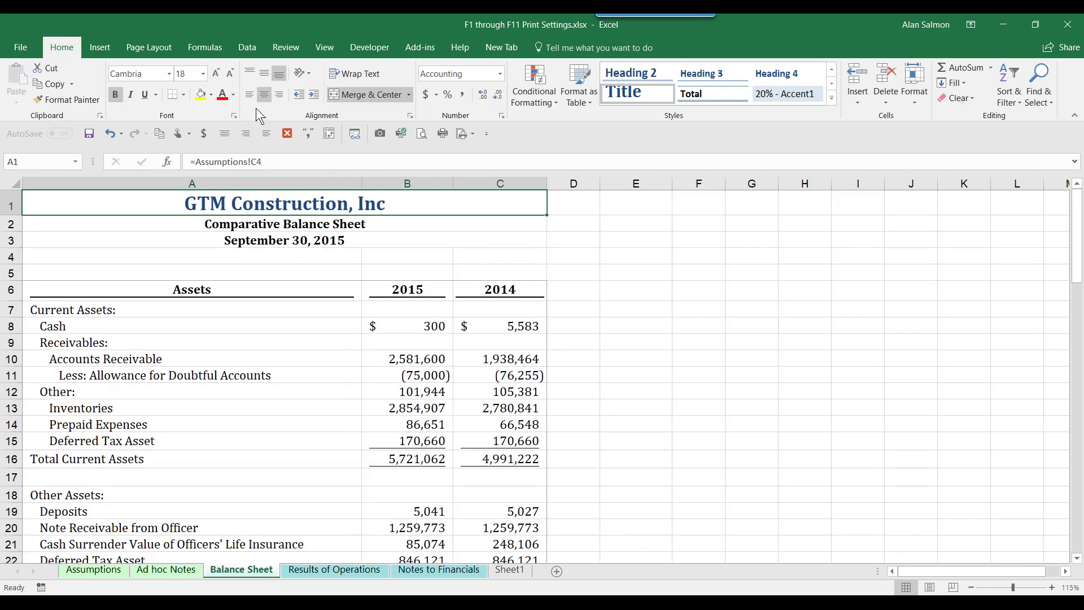
left_click(164, 52)
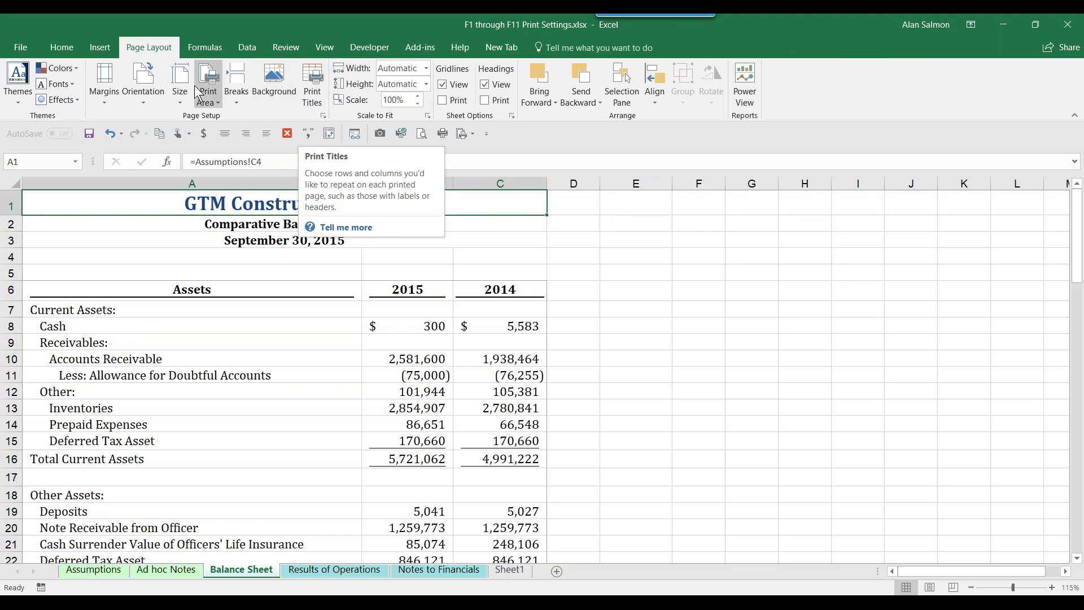
left_click(104, 102)
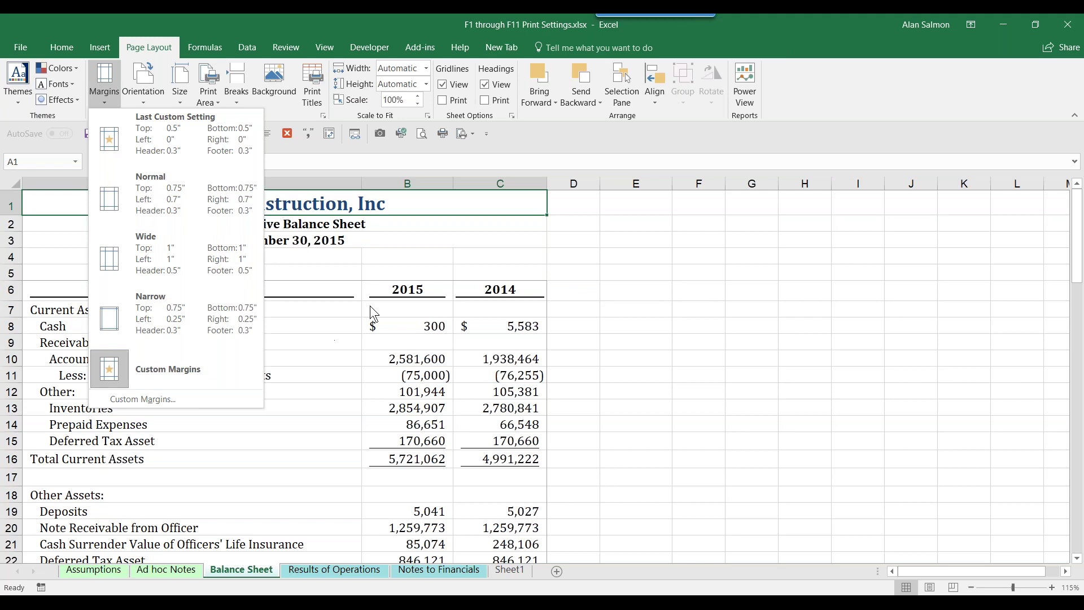
left_click(412, 241)
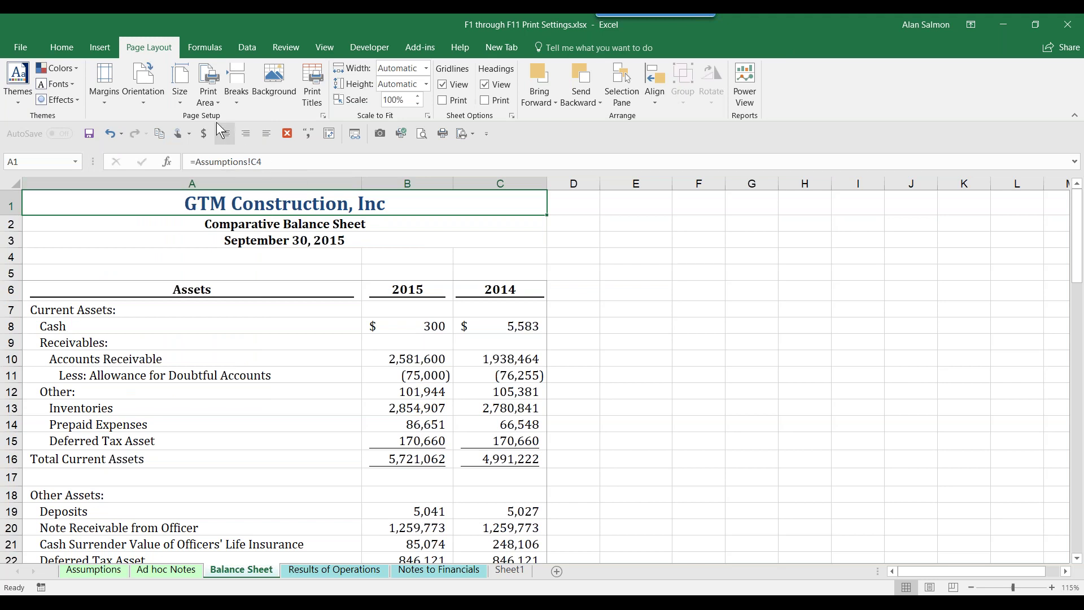
- In the Balance Sheet's page setup, set both the left and right margins to 0
left_click(327, 119)
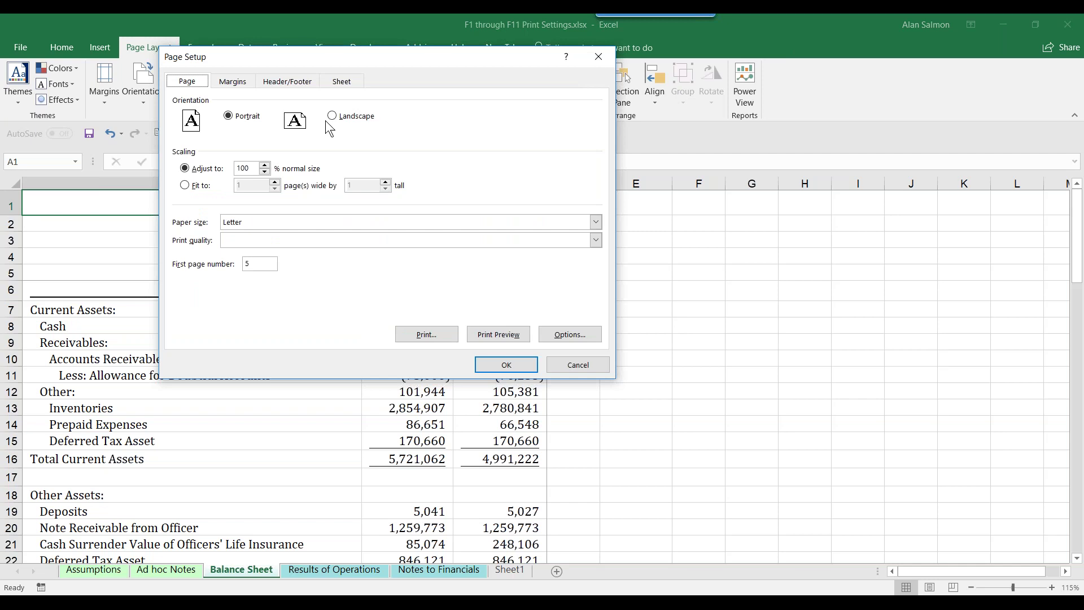
left_click(234, 85)
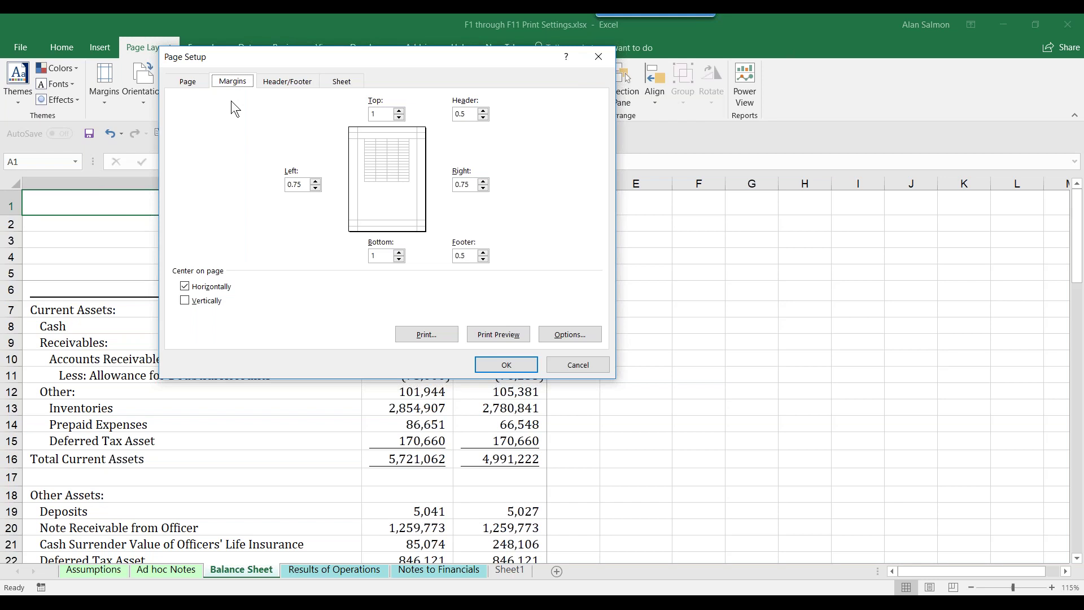
left_click(316, 188)
left_click(482, 187)
left_click(483, 187)
left_click(317, 182)
left_click(482, 181)
left_click(482, 182)
left_click(316, 187)
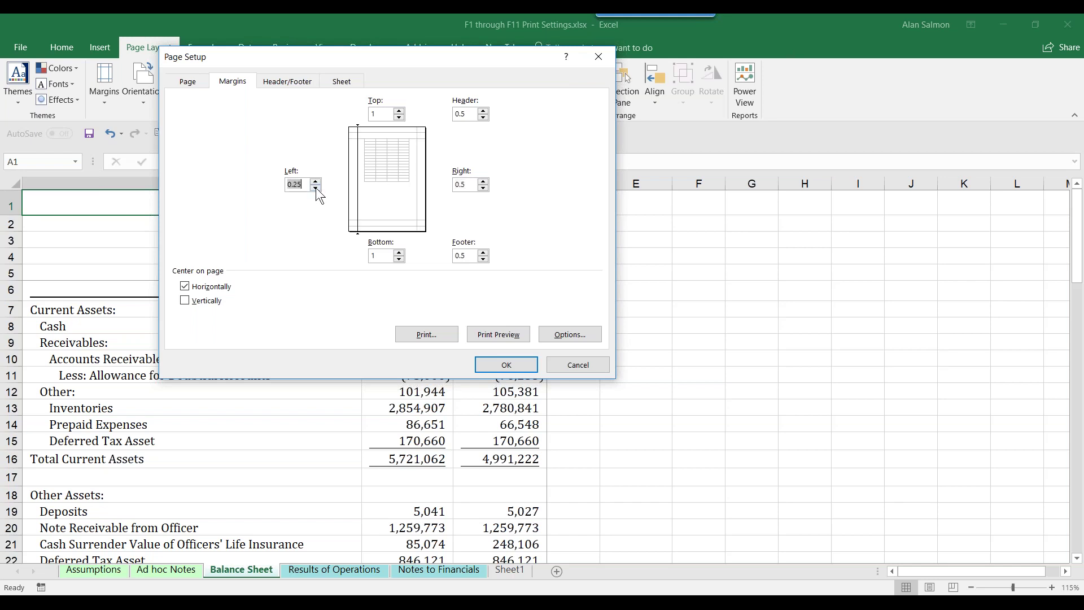
left_click(483, 188)
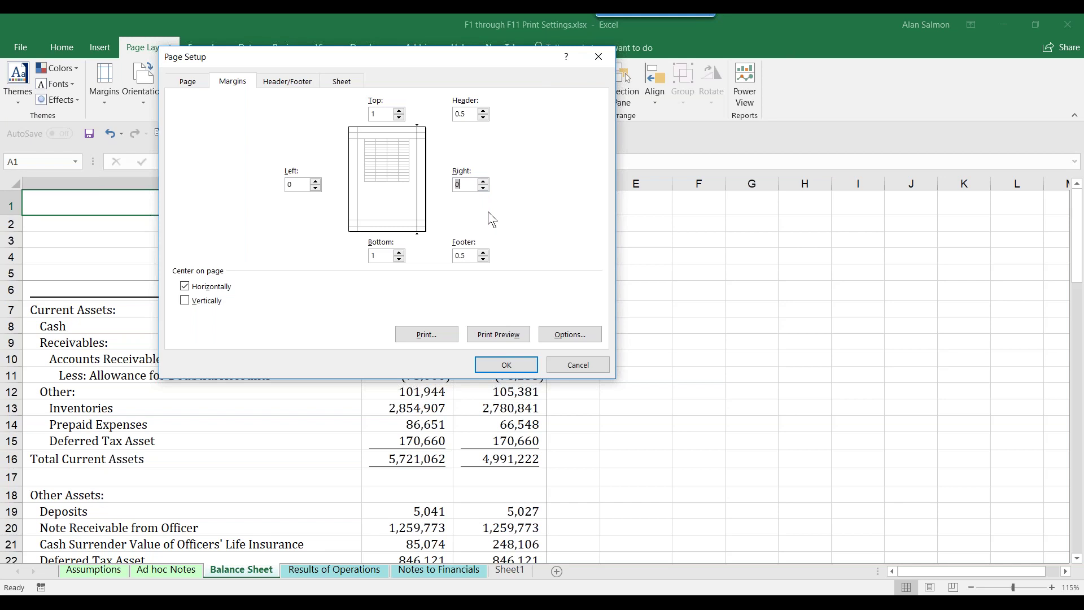
- Set the page scaling to fit 1 page wide by 0 tall and apply the page setup
left_click(188, 82)
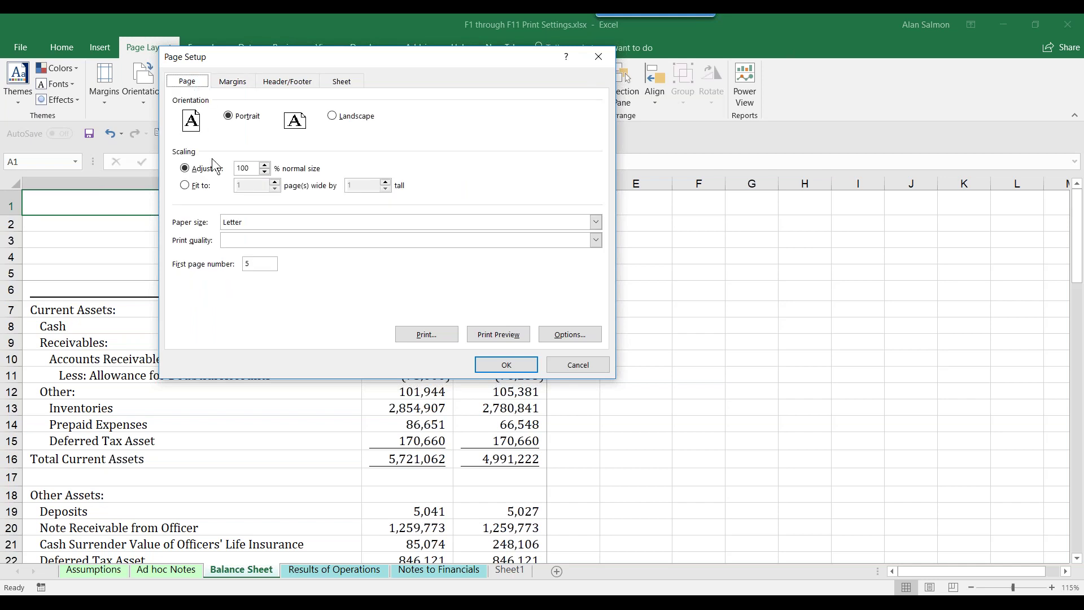
left_click(264, 171)
left_click(264, 166)
left_click(189, 185)
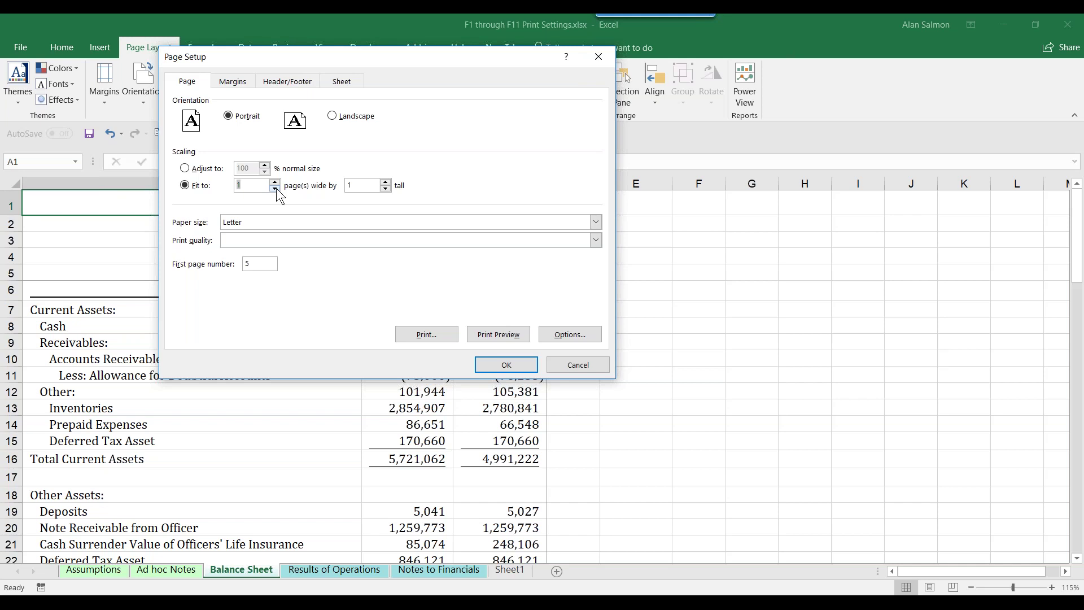
left_click(387, 189)
left_click(386, 184)
type("0")
left_click(512, 364)
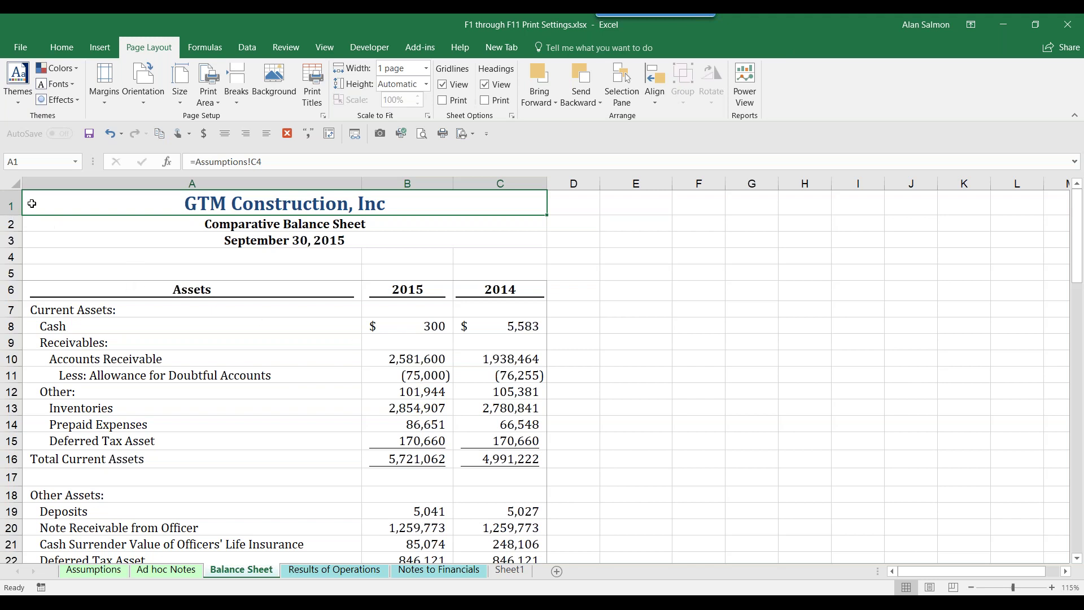
- Examine the Balance Sheet's print area, repeated title rows, page order, comments and cell error print options without applying changes
left_click_drag(31, 213, 25, 265)
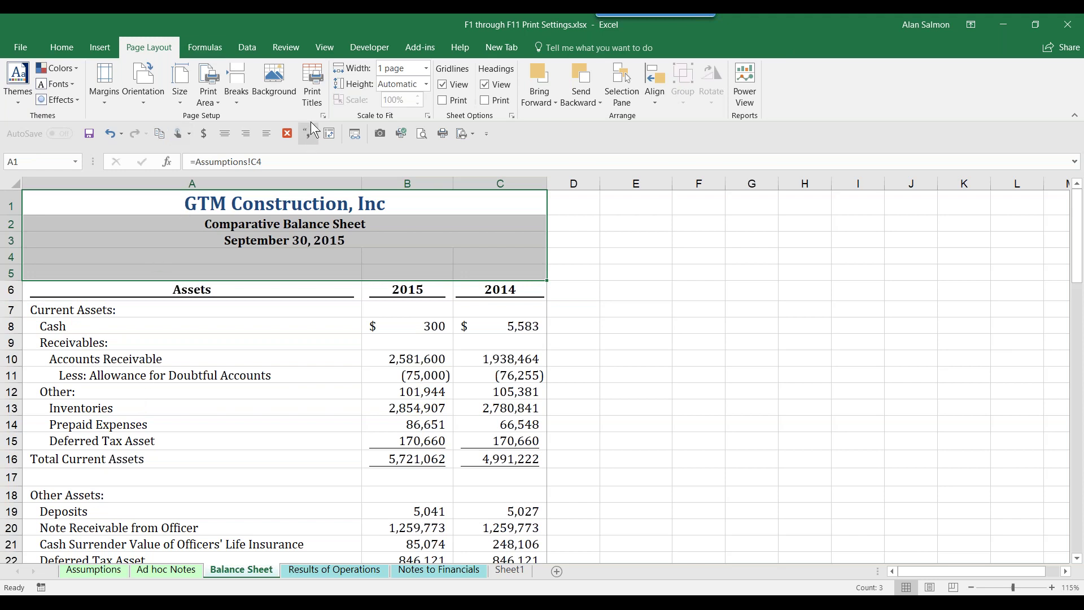
left_click(314, 102)
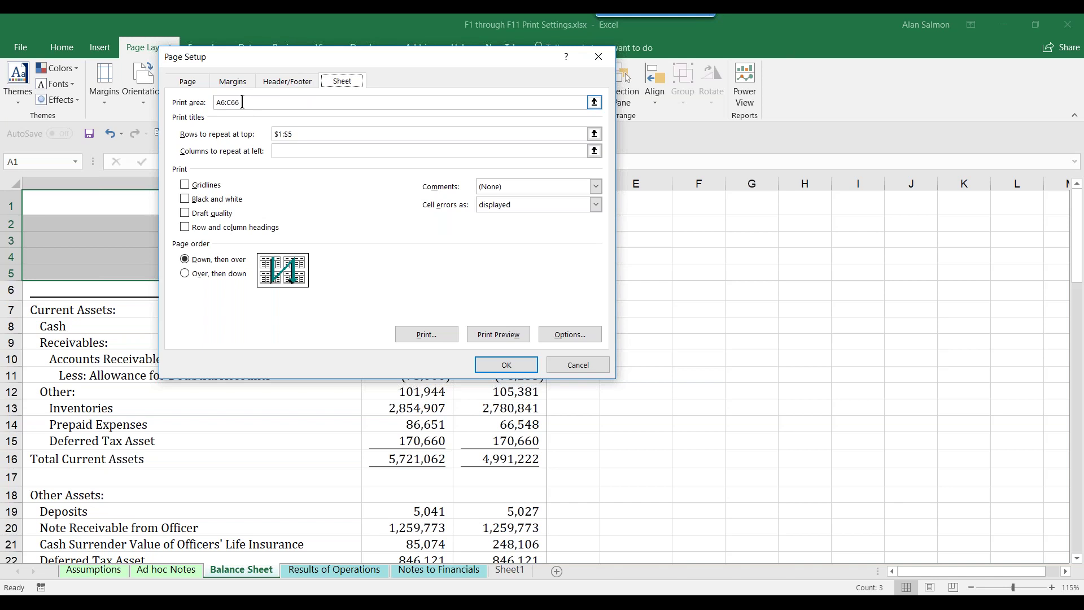
left_click(280, 133)
left_click(185, 275)
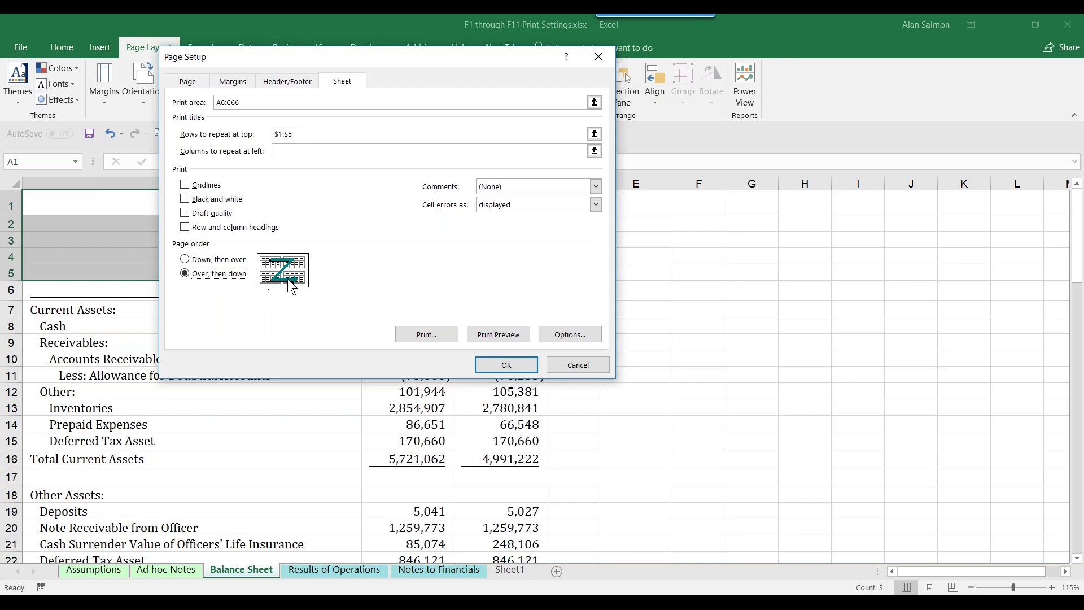
left_click(185, 260)
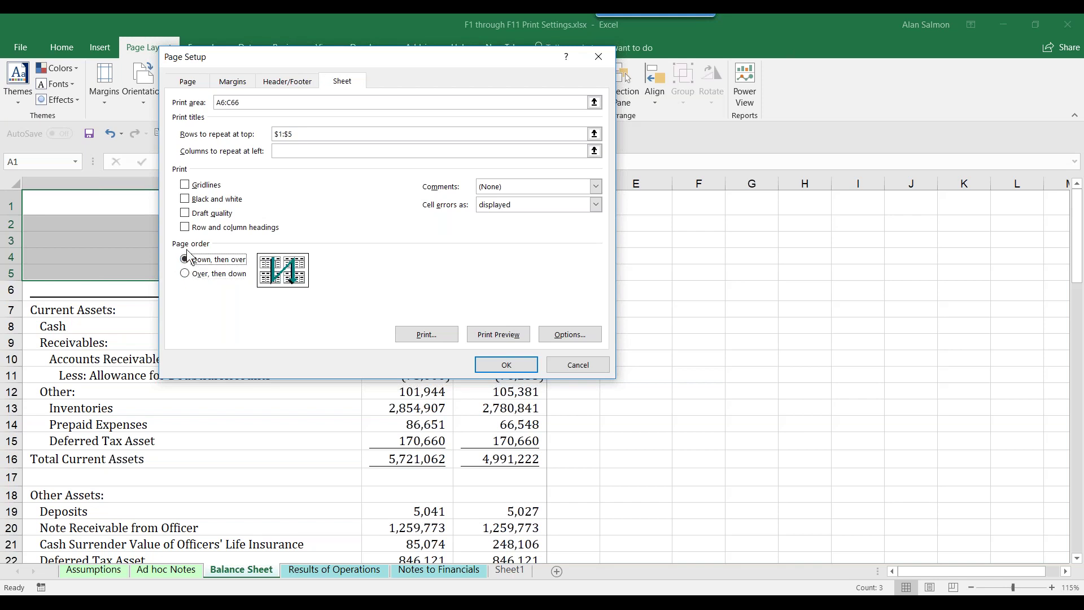
left_click(596, 186)
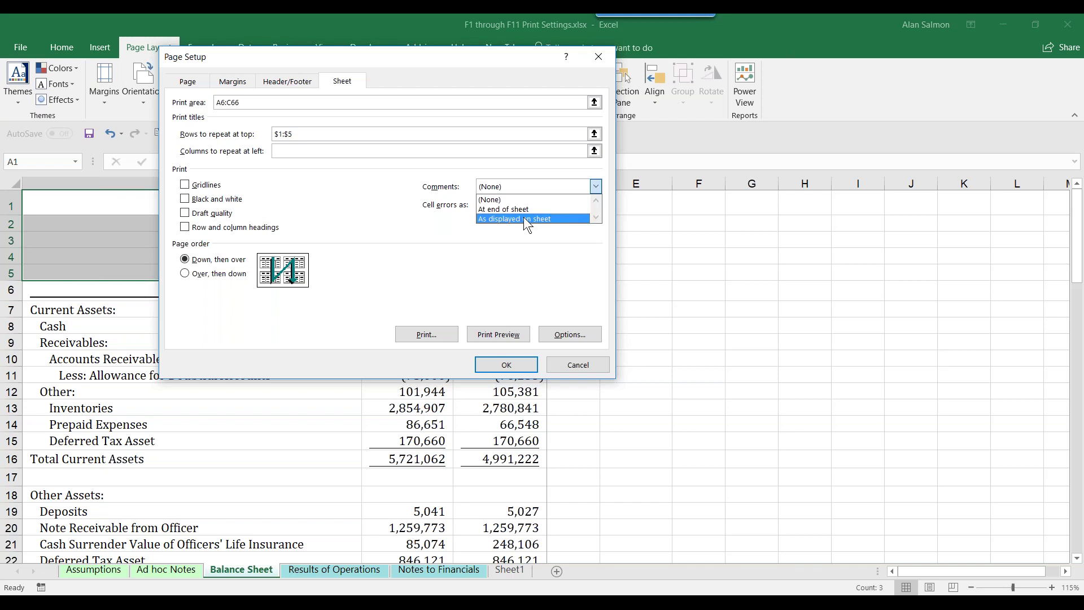
left_click(497, 184)
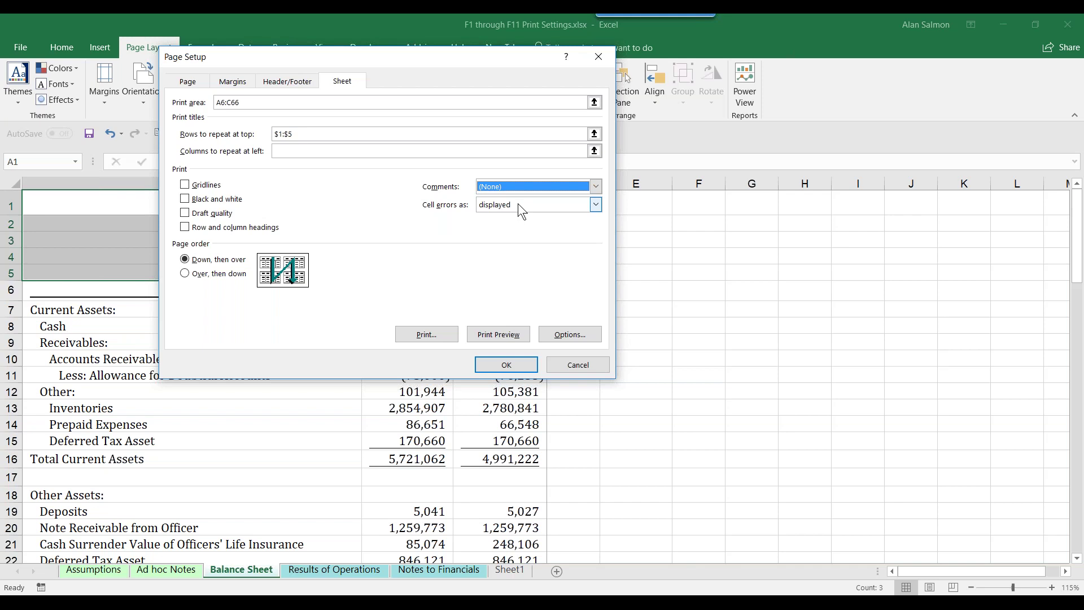
left_click(595, 203)
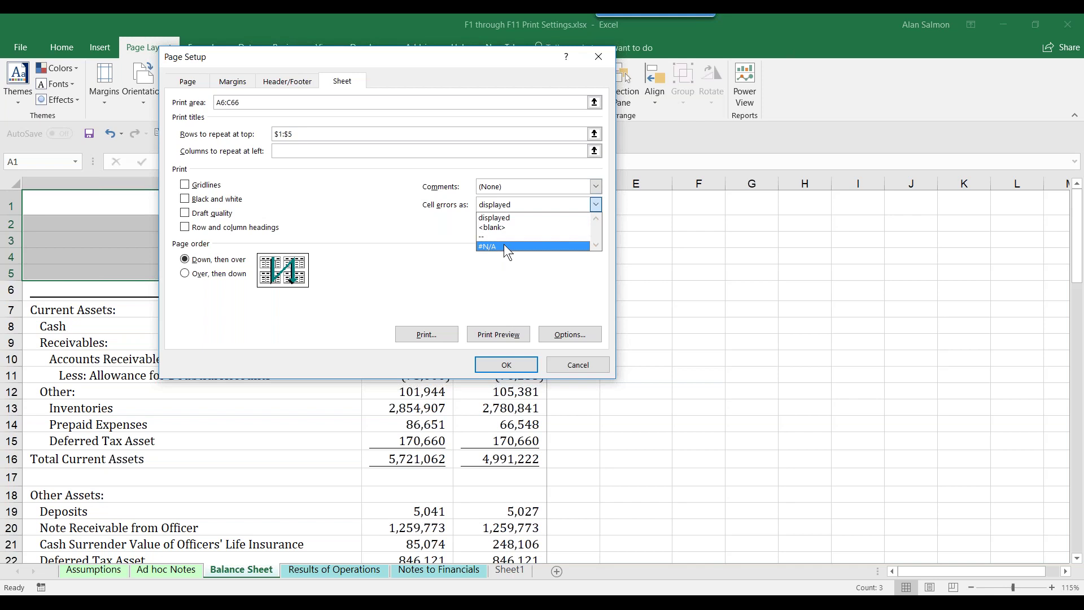
left_click(503, 184)
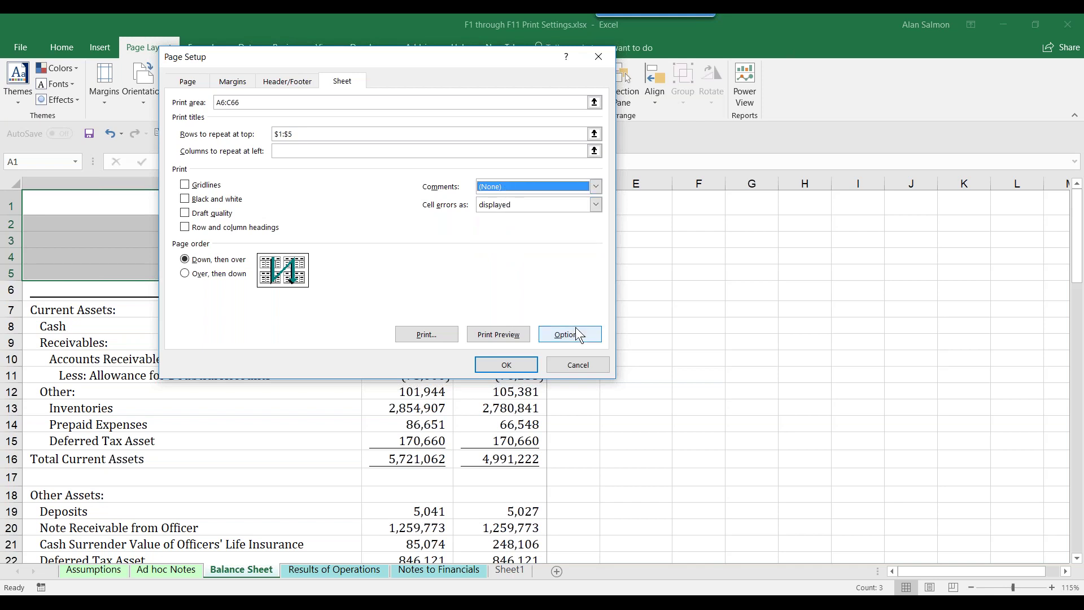
left_click(575, 364)
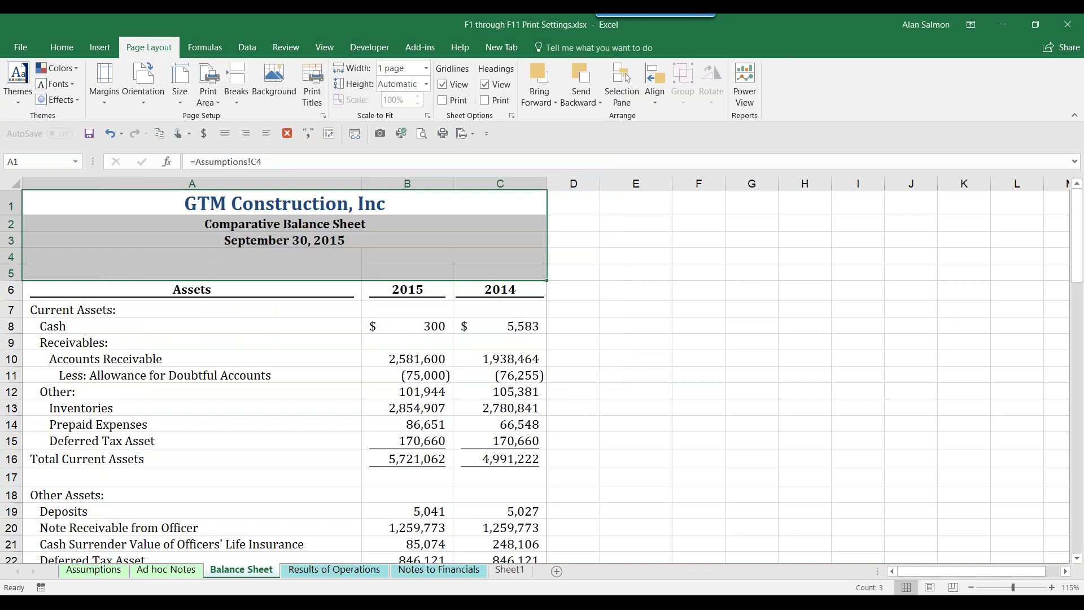
- Group the Ad hoc Notes, Balance Sheet and Results of Operations worksheets and check the margin options for the group
left_click(710, 347)
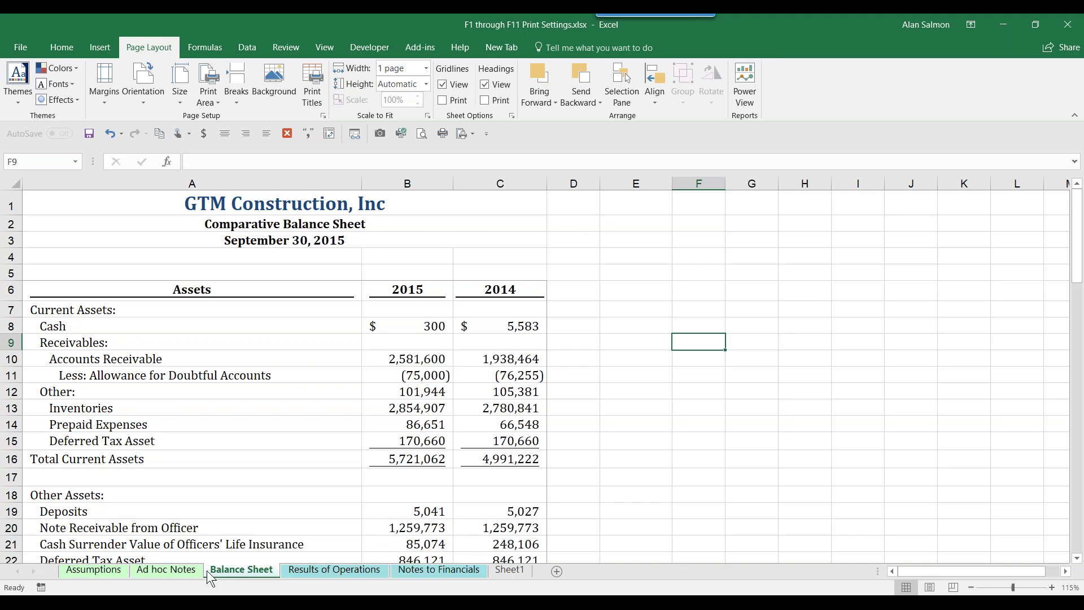
left_click(167, 570)
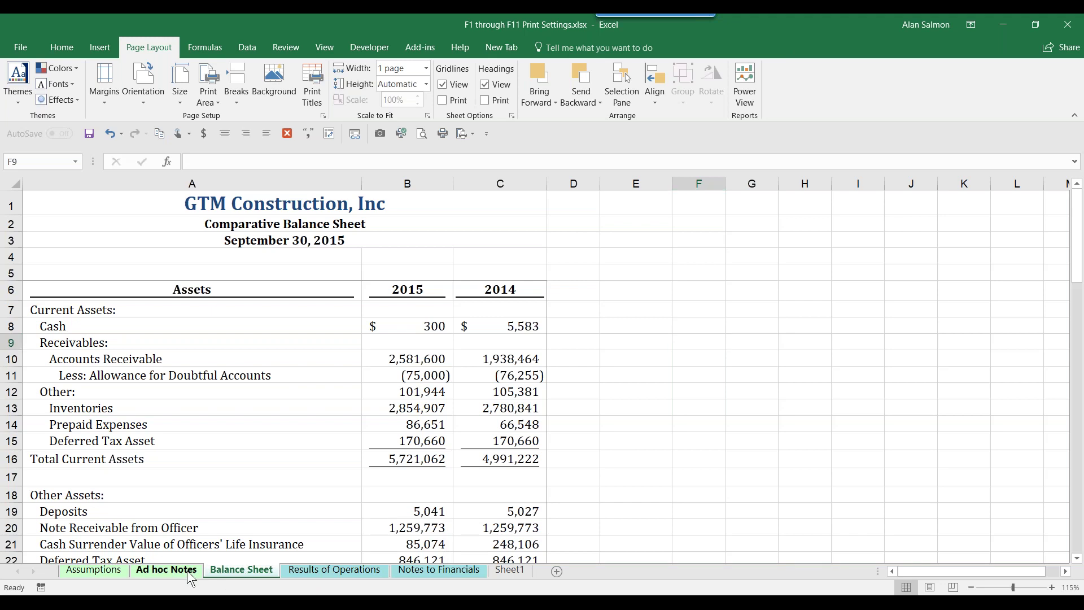
left_click(232, 572, "ctrl")
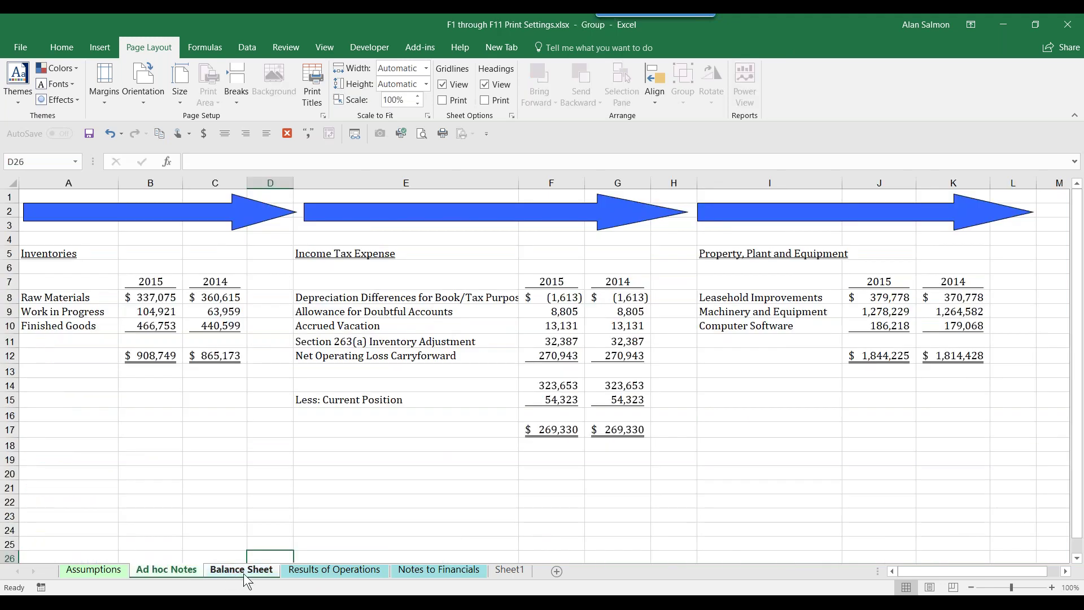
left_click(313, 571, "ctrl")
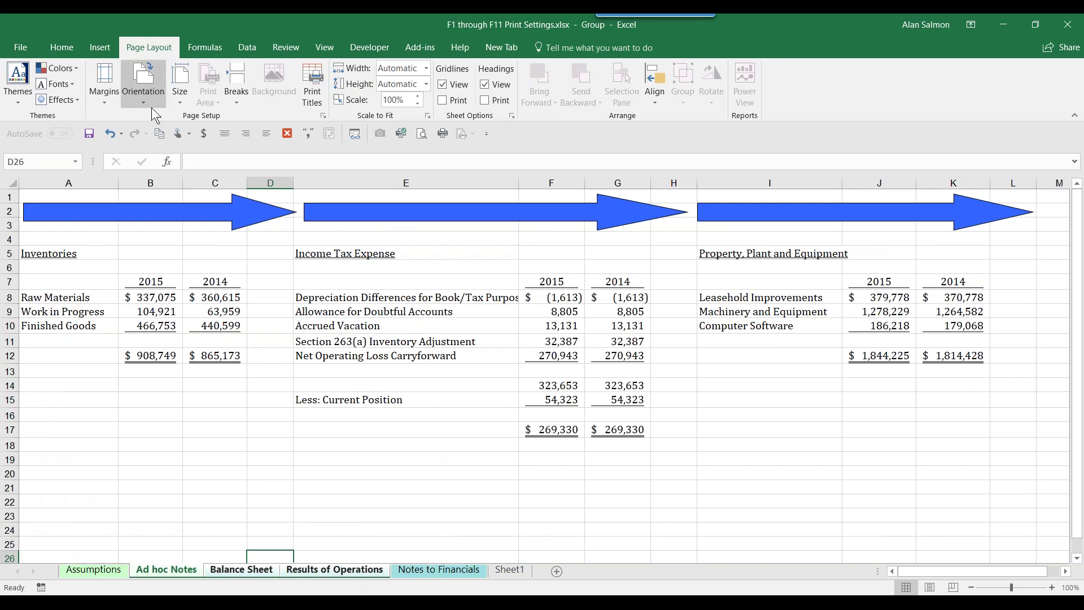
left_click(104, 101)
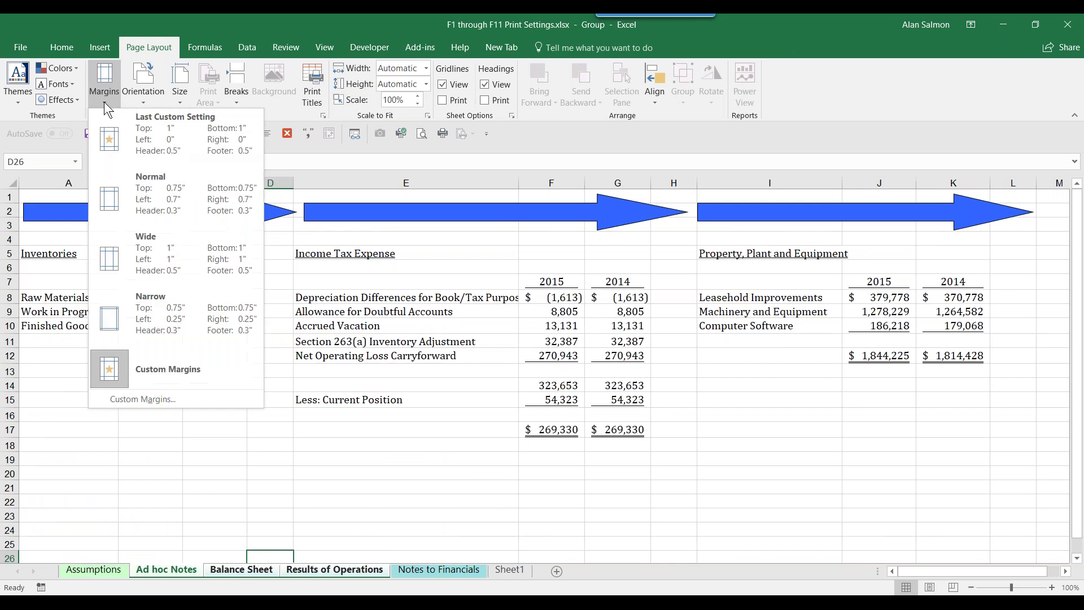
left_click(104, 101)
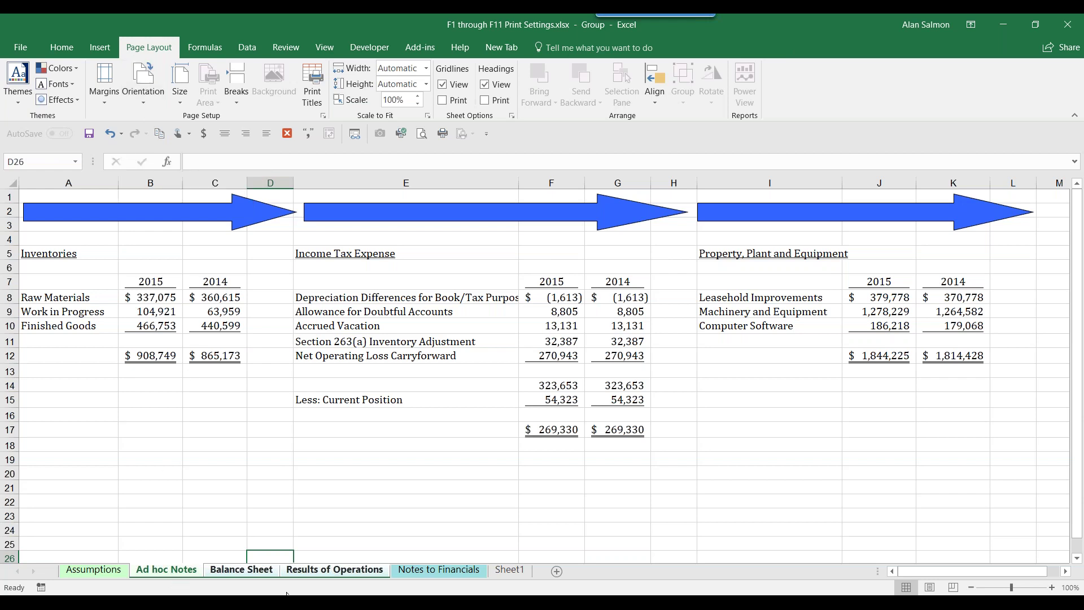
left_click(440, 571)
left_click(441, 572)
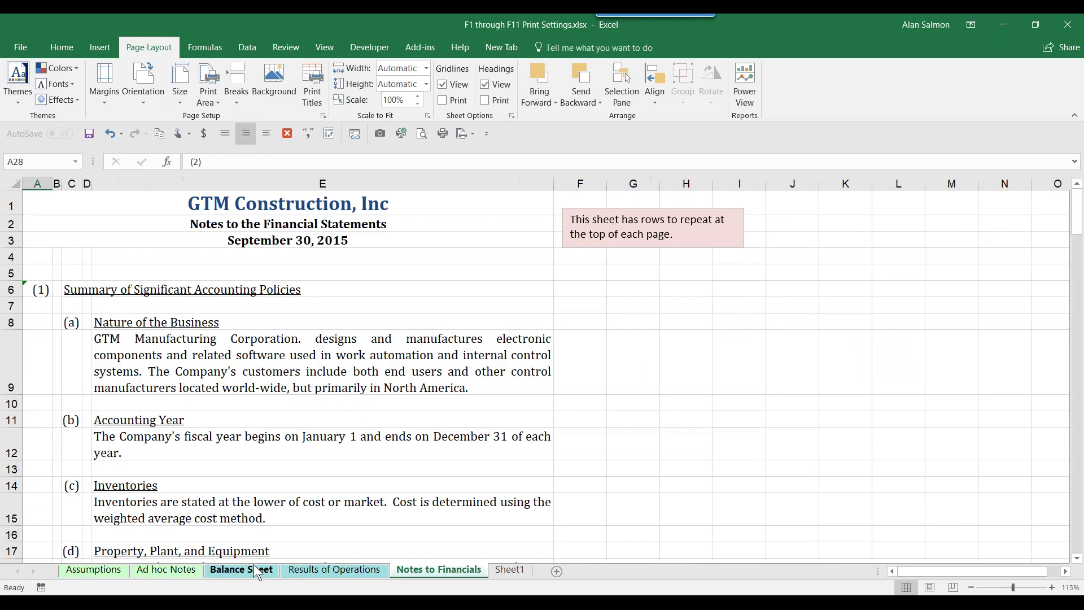
- Select A1:C24 on the Balance Sheet and review the print preview and the choices for what to print, including Print Selection
left_click(238, 571)
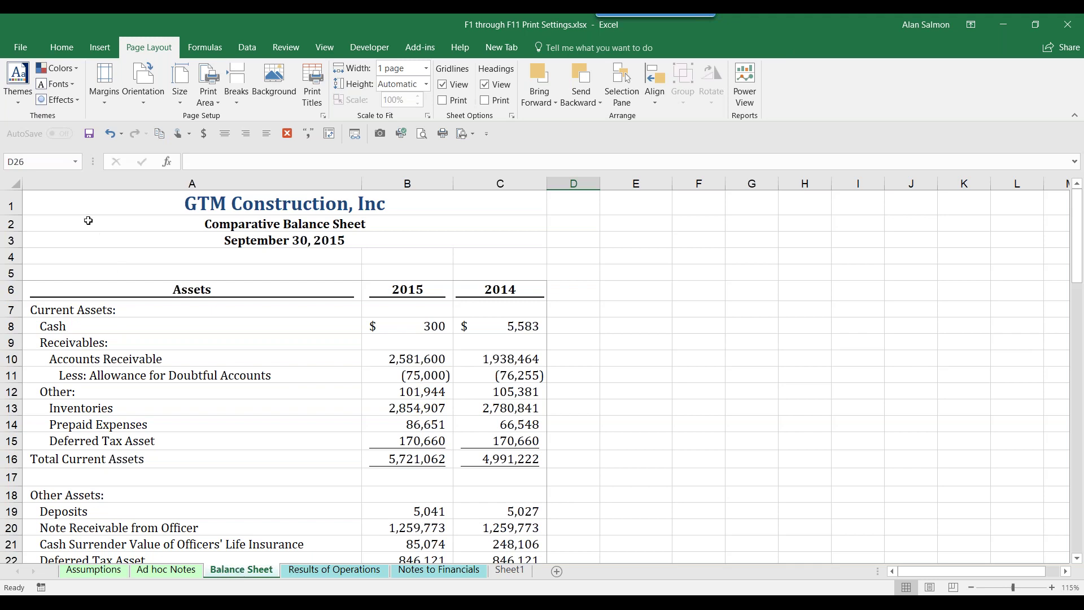
left_click_drag(65, 203, 127, 478)
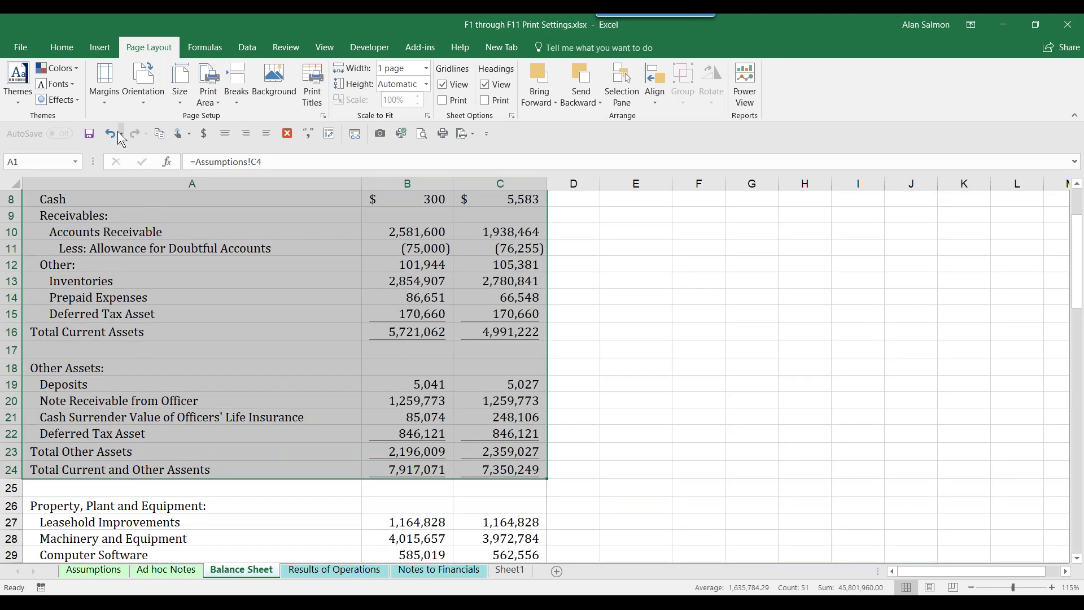
left_click(17, 52)
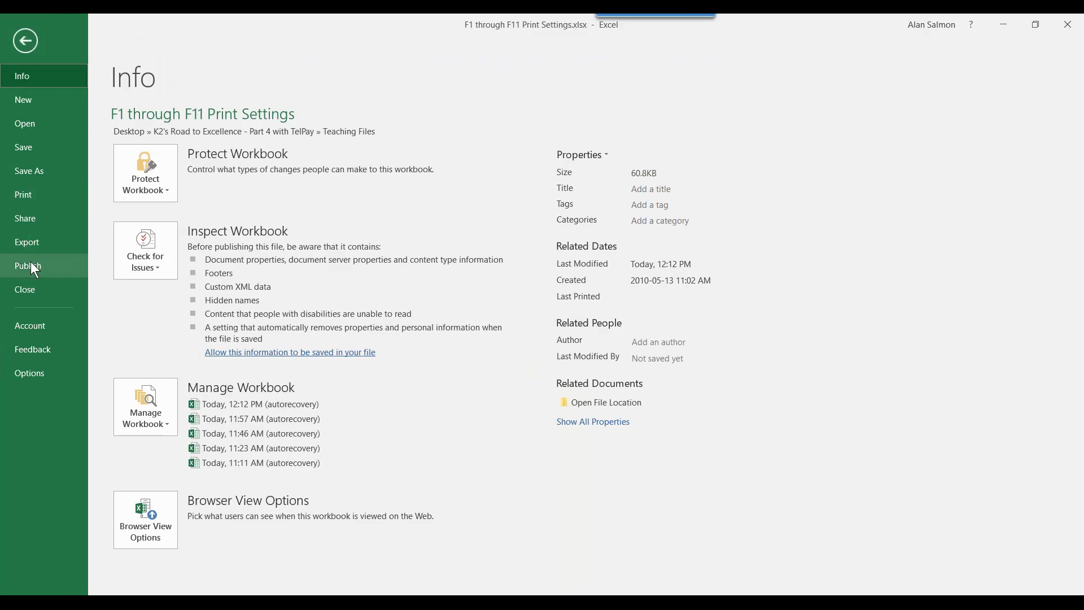
left_click(37, 195)
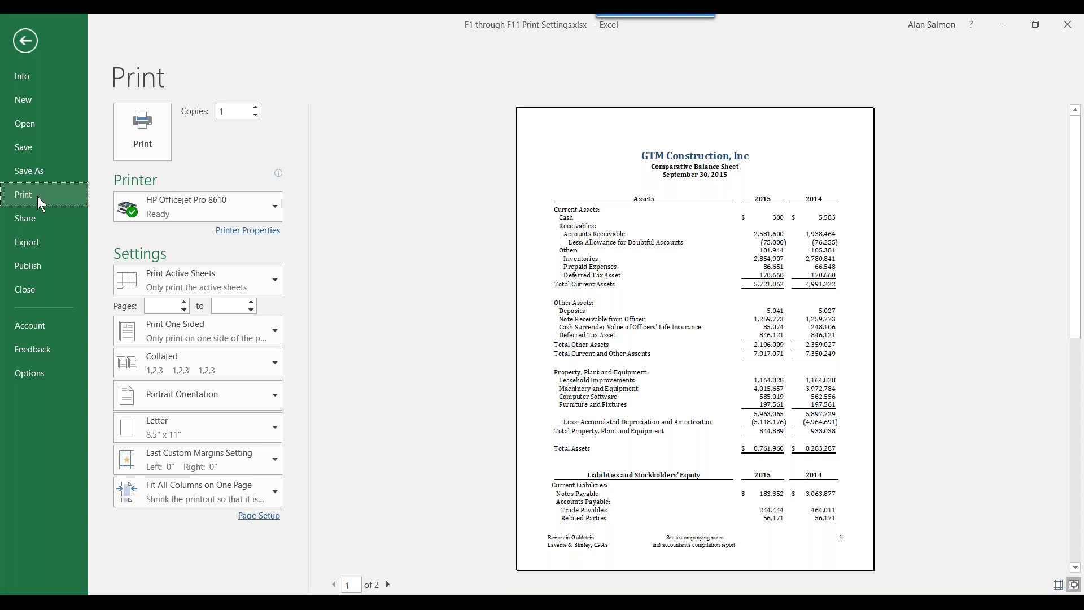
left_click(275, 279)
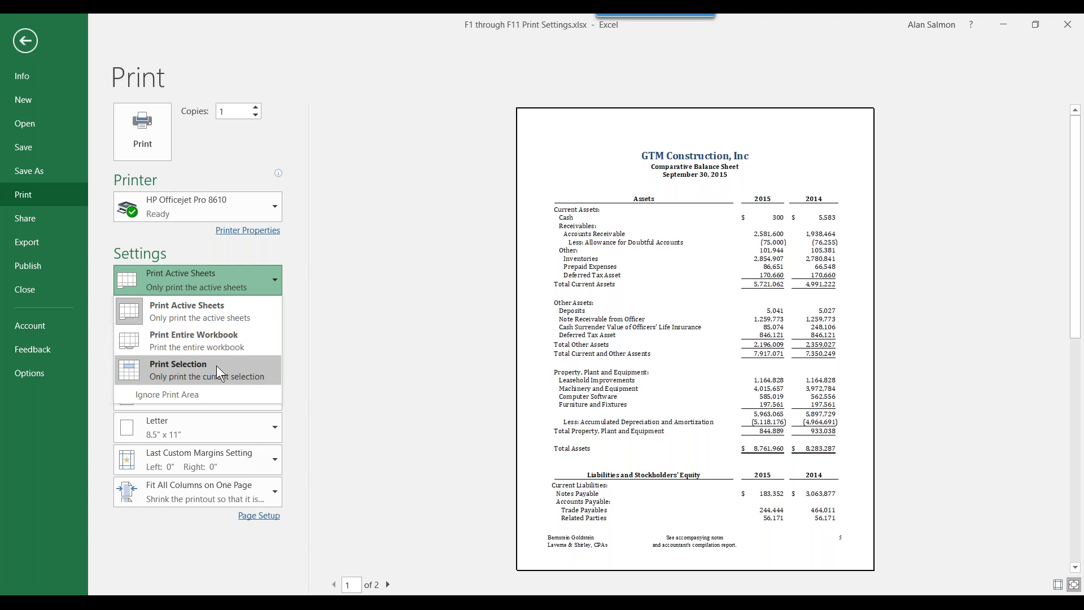
left_click(22, 43)
left_click(22, 43)
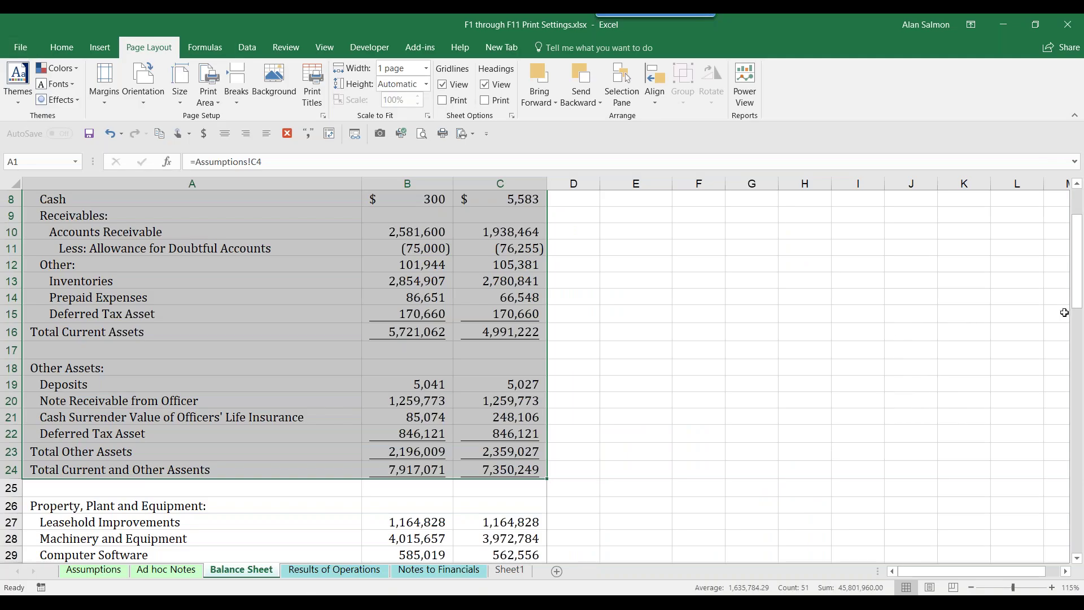
left_click_drag(1079, 304, 1077, 242)
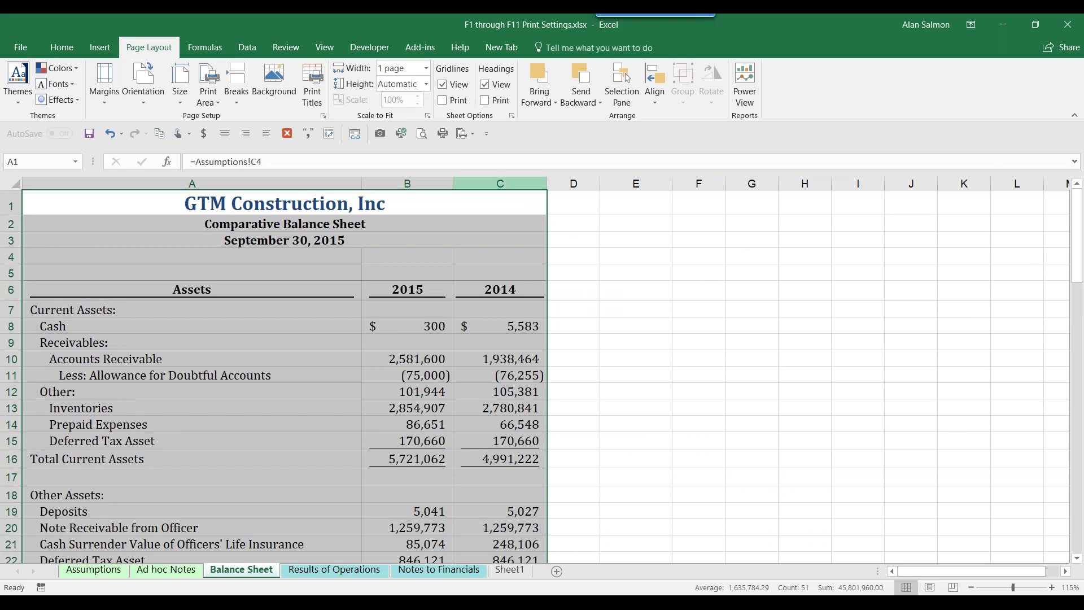
left_click(402, 136)
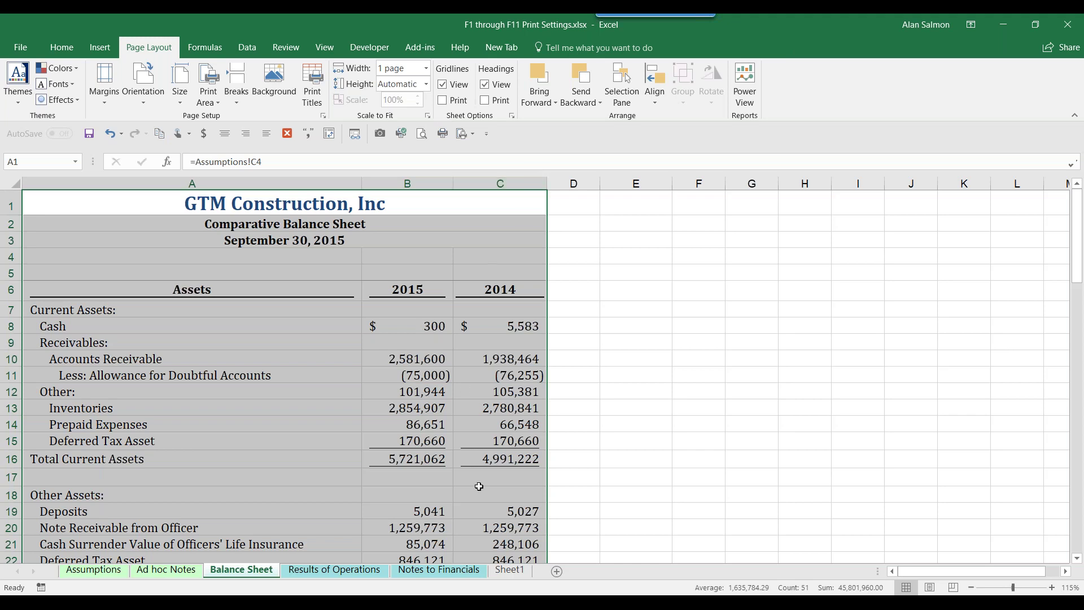
- Group the Balance Sheet, Results of Operations and Notes to Financials worksheets and select only the title cell A1
left_click(301, 570, "ctrl")
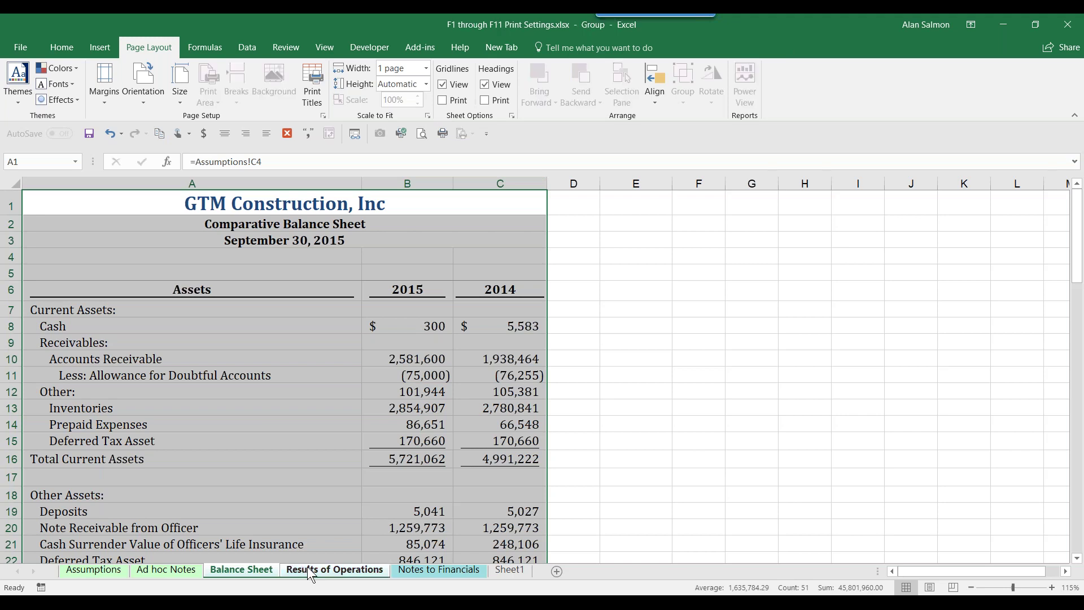
left_click(411, 570, "ctrl")
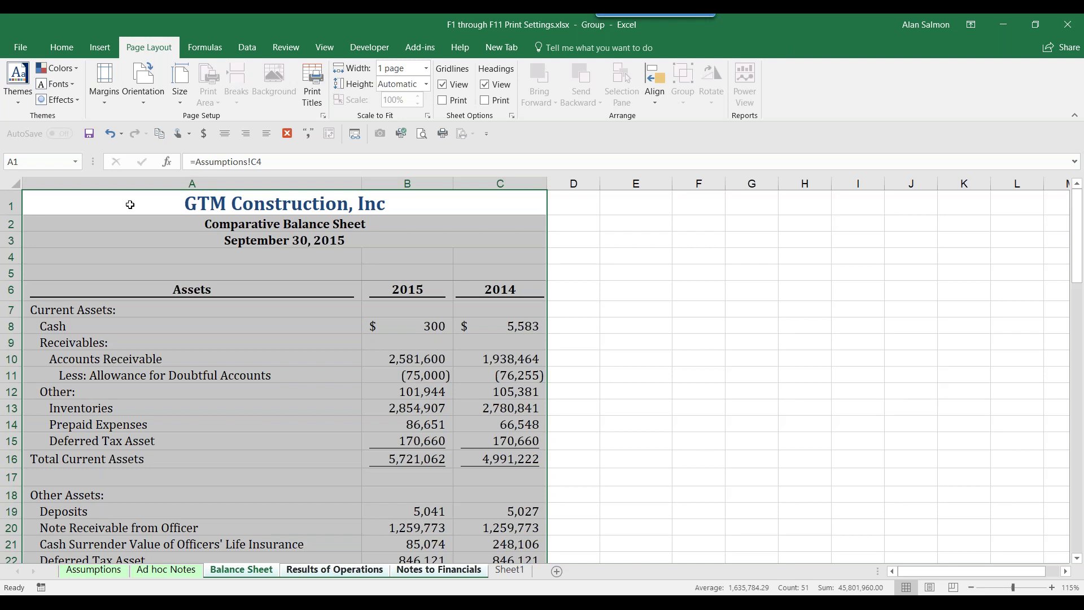
left_click(129, 206)
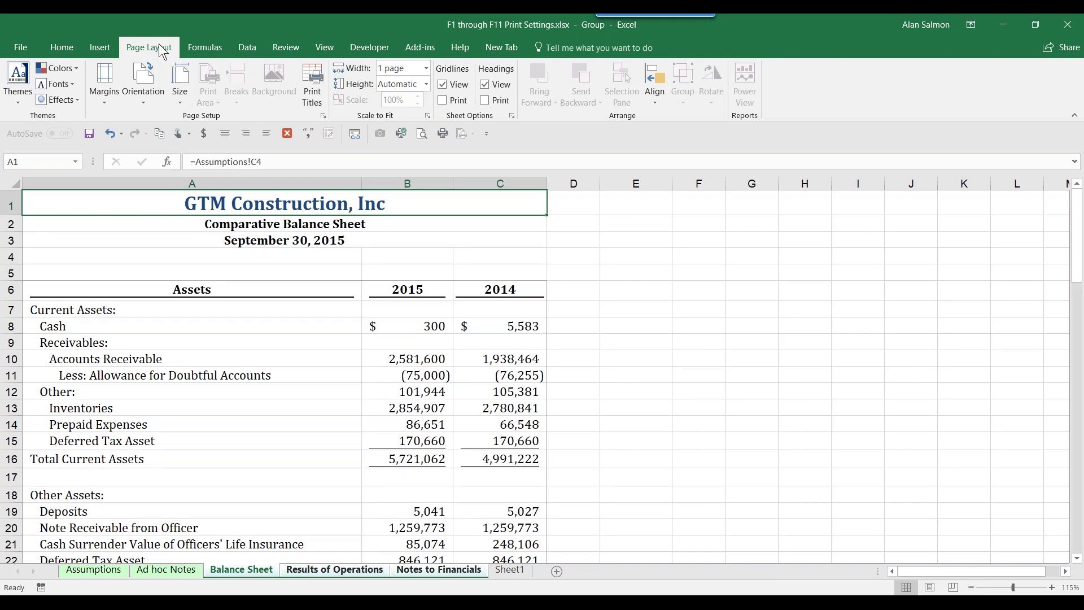
- Show the grouped Balance Sheet in Page Break Preview and examine the break between its first and second pages
left_click(331, 46)
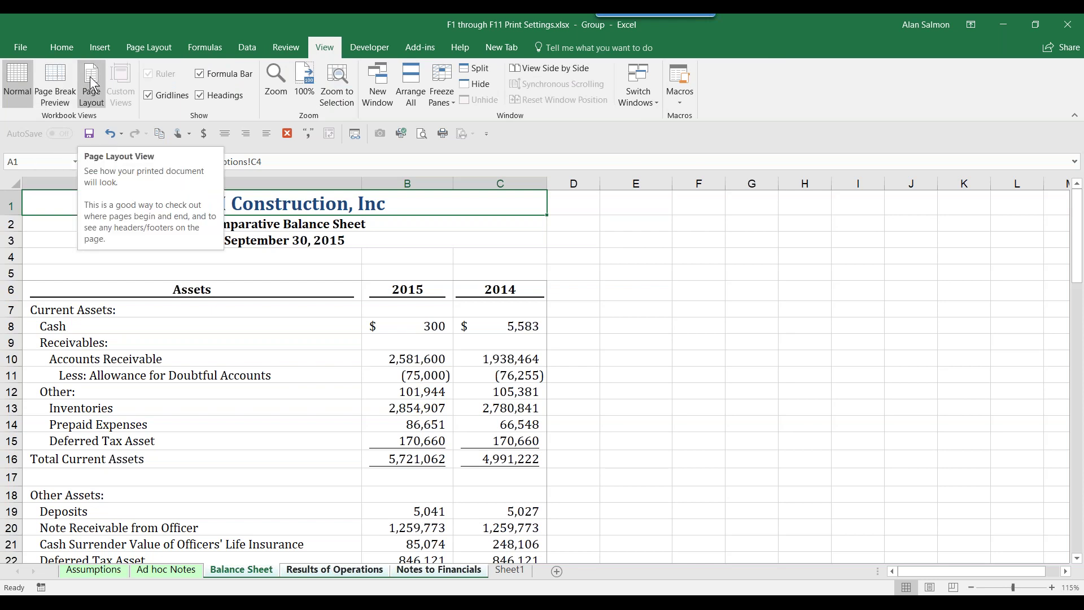
left_click(52, 76)
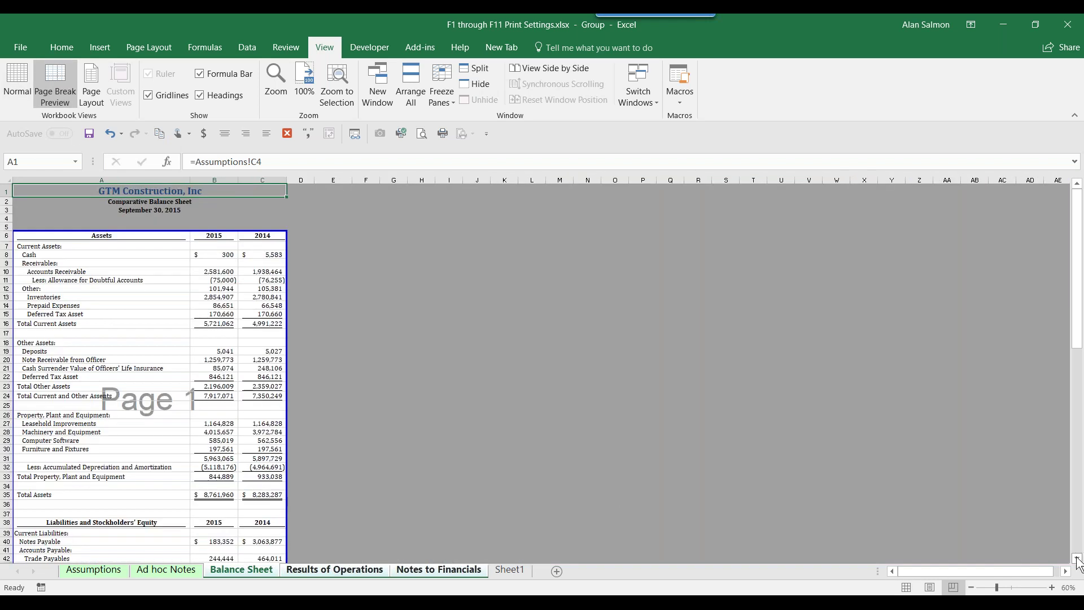
scroll(1077, 562, "down", 5)
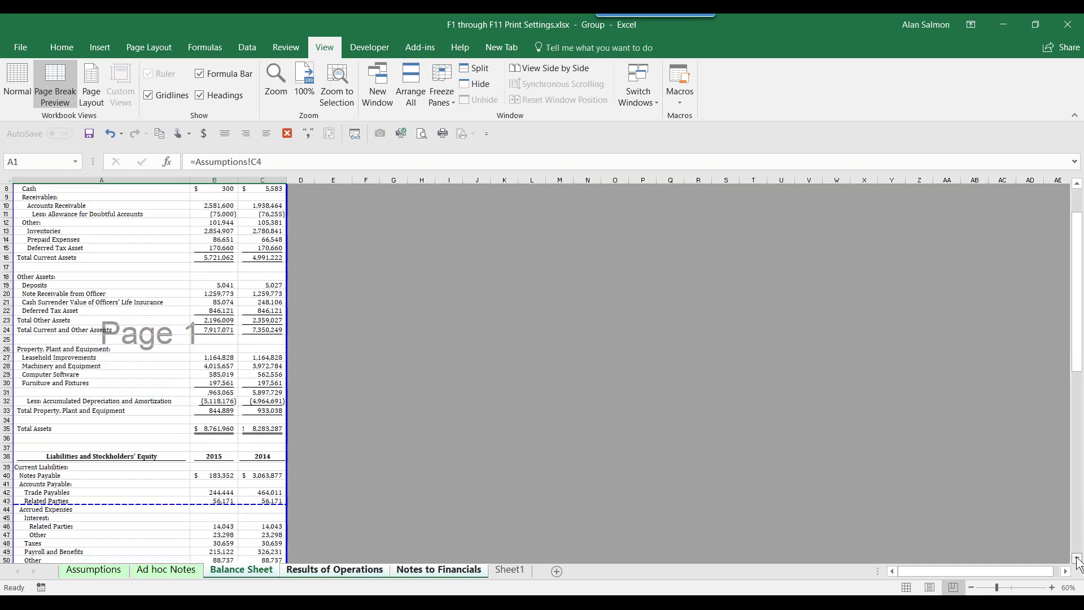
left_click(1077, 559)
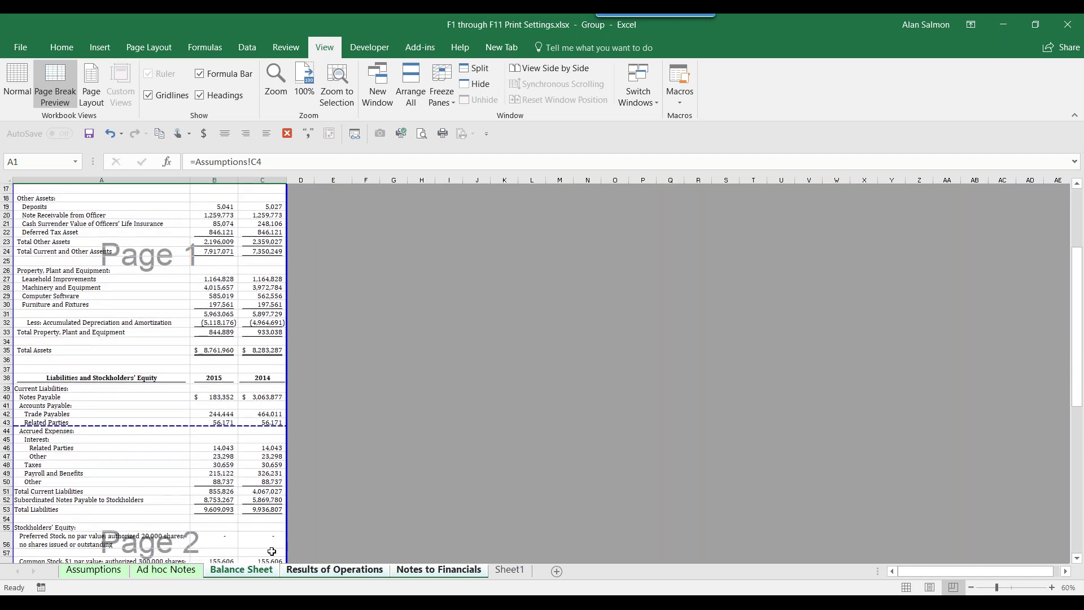
left_click(115, 426)
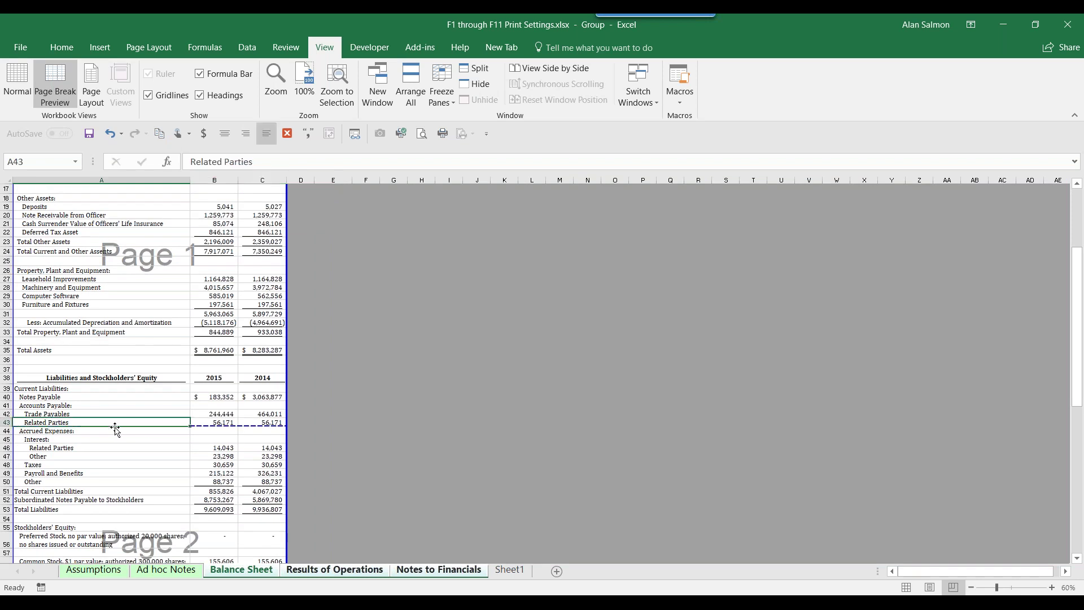
left_click_drag(114, 438, 114, 435)
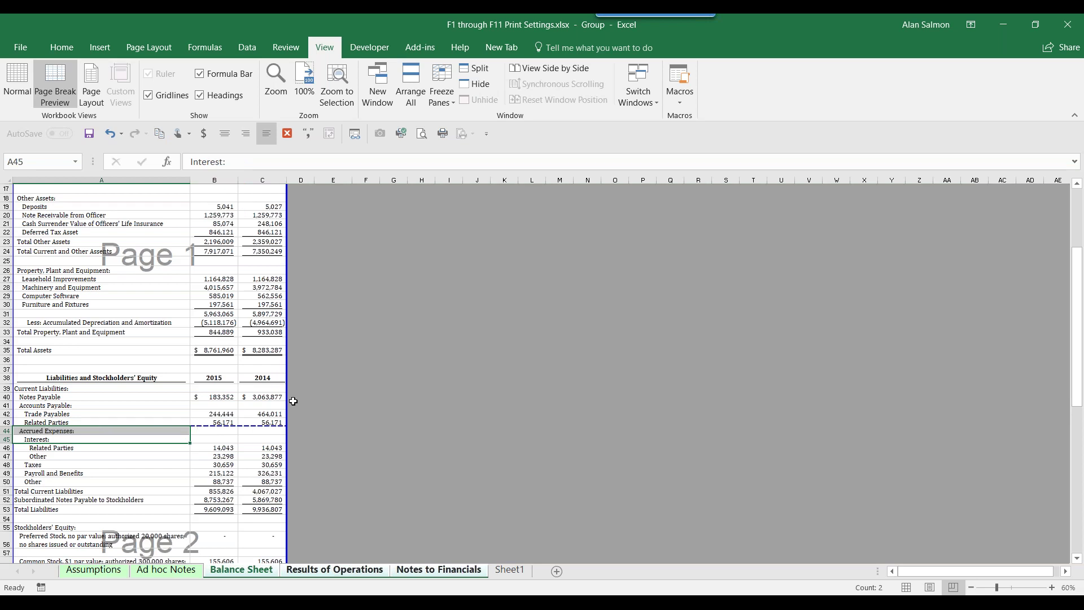
left_click(170, 360)
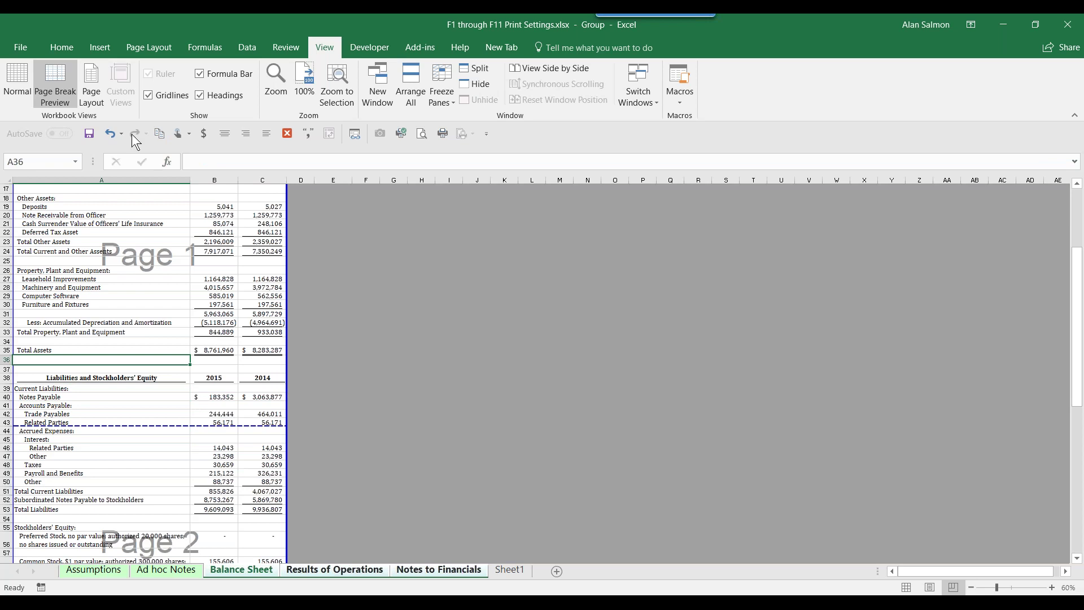
- Show the Balance Sheet in Page Layout view and examine its headers, footers and the repeated title rows on both pages
left_click(91, 83)
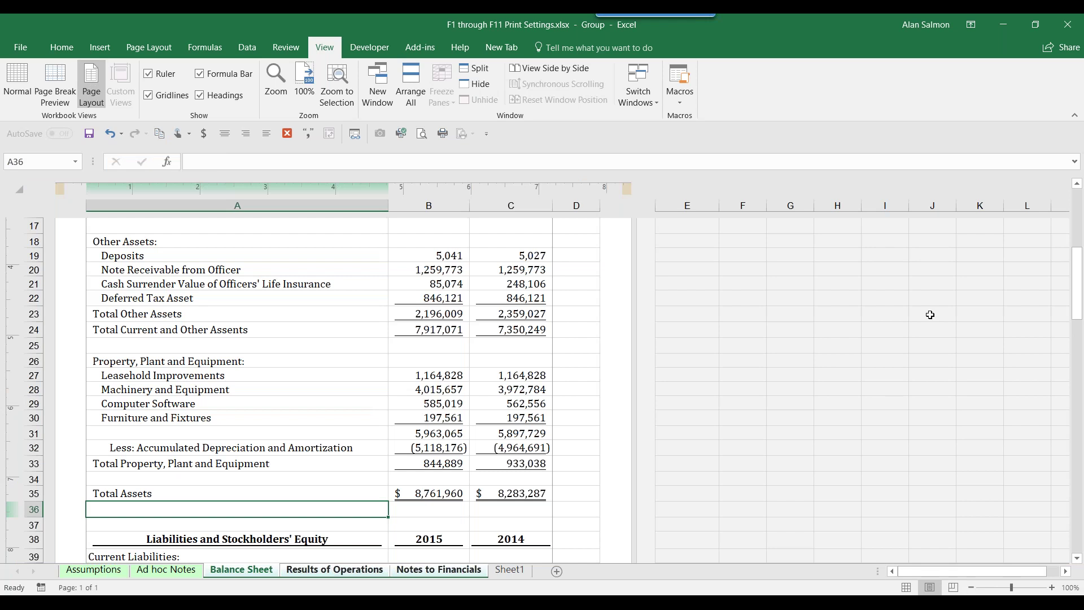
left_click_drag(1080, 306, 1079, 238)
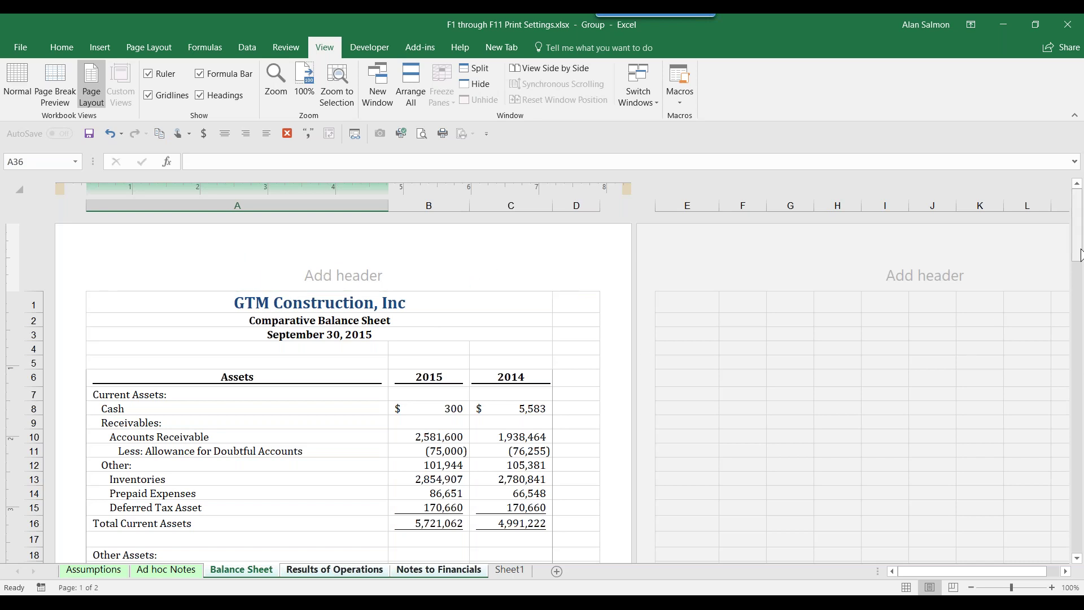
left_click_drag(1081, 251, 1081, 390)
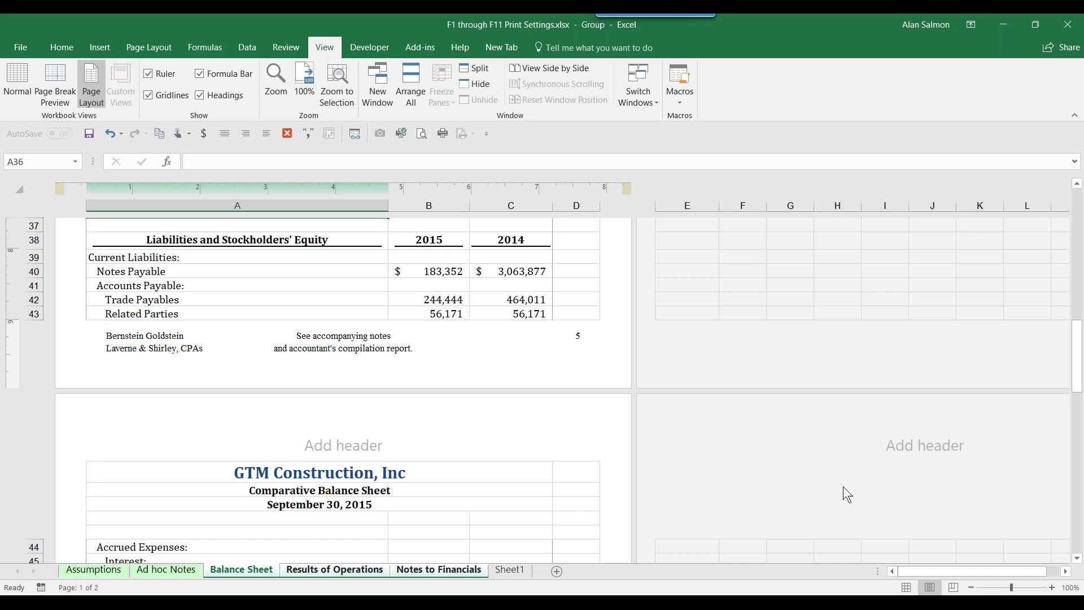
left_click(1077, 560)
left_click(1077, 561)
left_click(1077, 560)
left_click(1076, 560)
left_click(1077, 560)
left_click(1077, 560)
left_click(1077, 560)
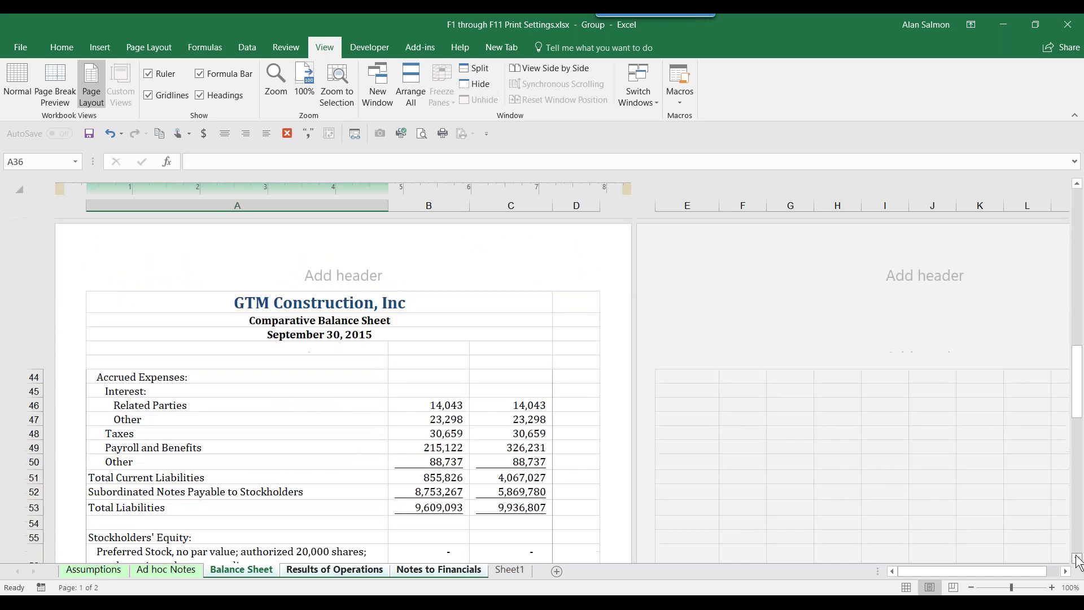
left_click(1077, 560)
left_click(1077, 560)
left_click_drag(1077, 420, 1079, 226)
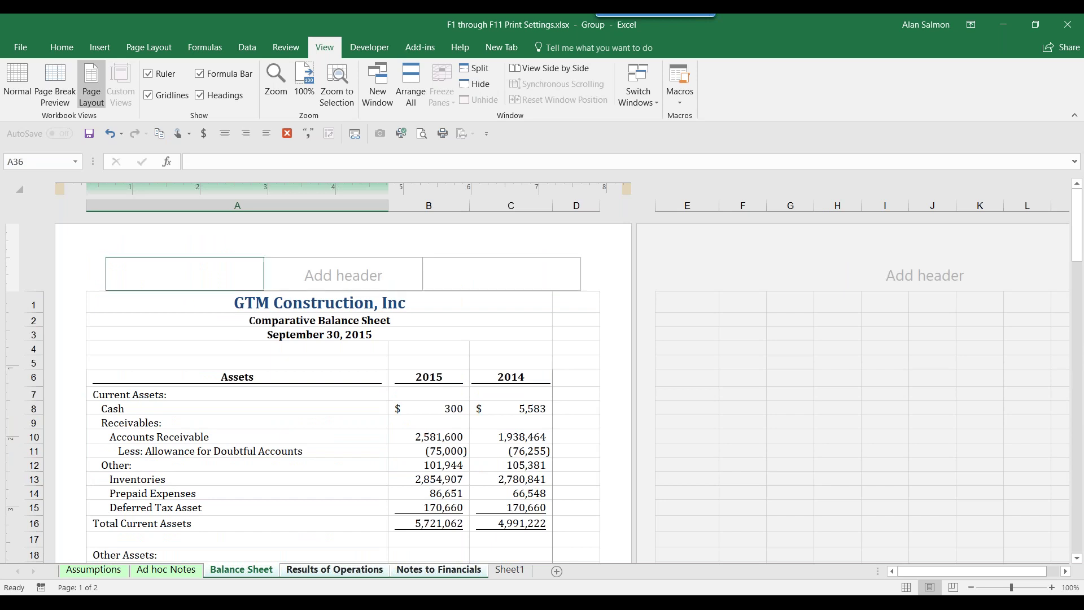
- Check which page setup commands are available for the grouped sheets, and return the Balance Sheet to Normal view
left_click(150, 49)
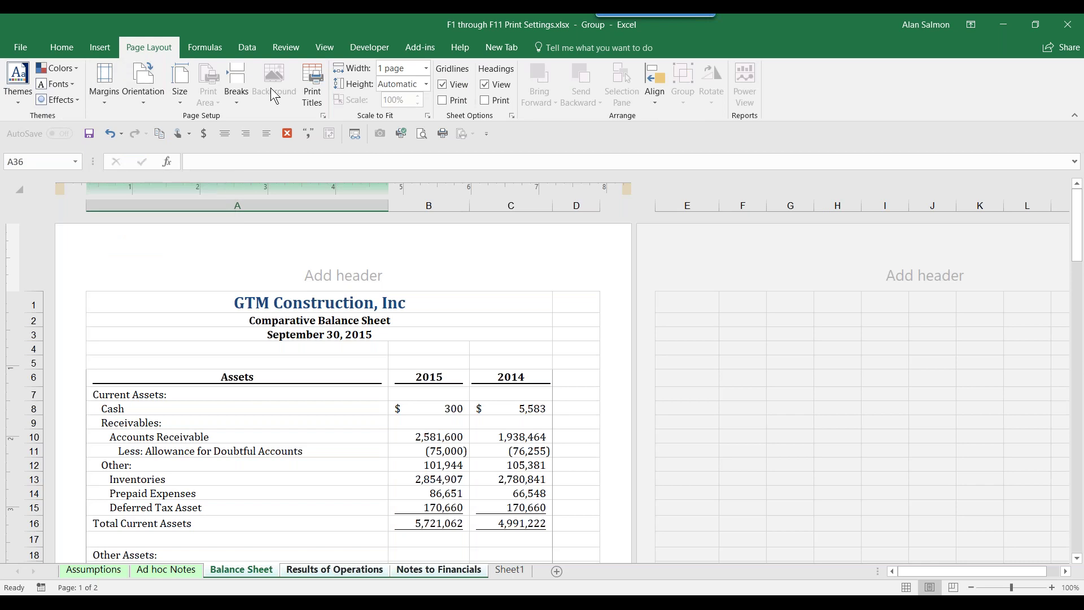
left_click(331, 53)
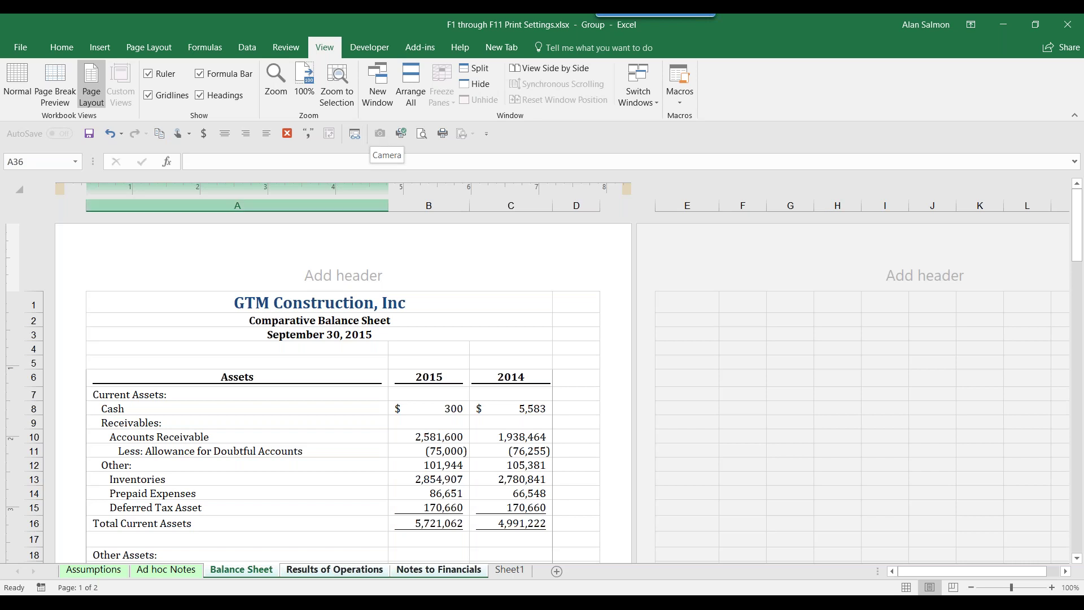
left_click(14, 84)
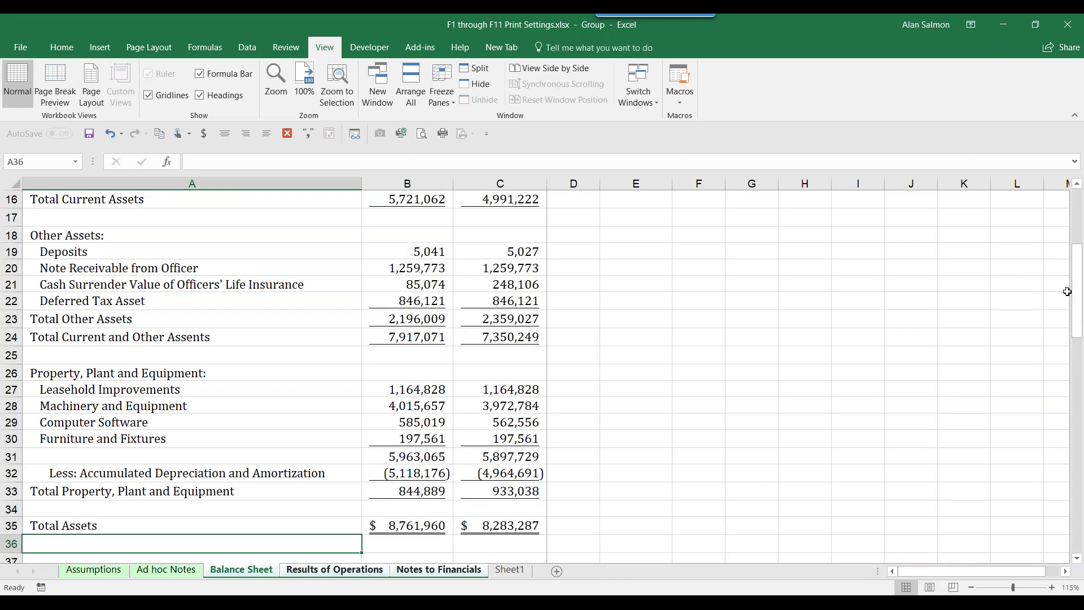
left_click_drag(1076, 298, 1077, 246)
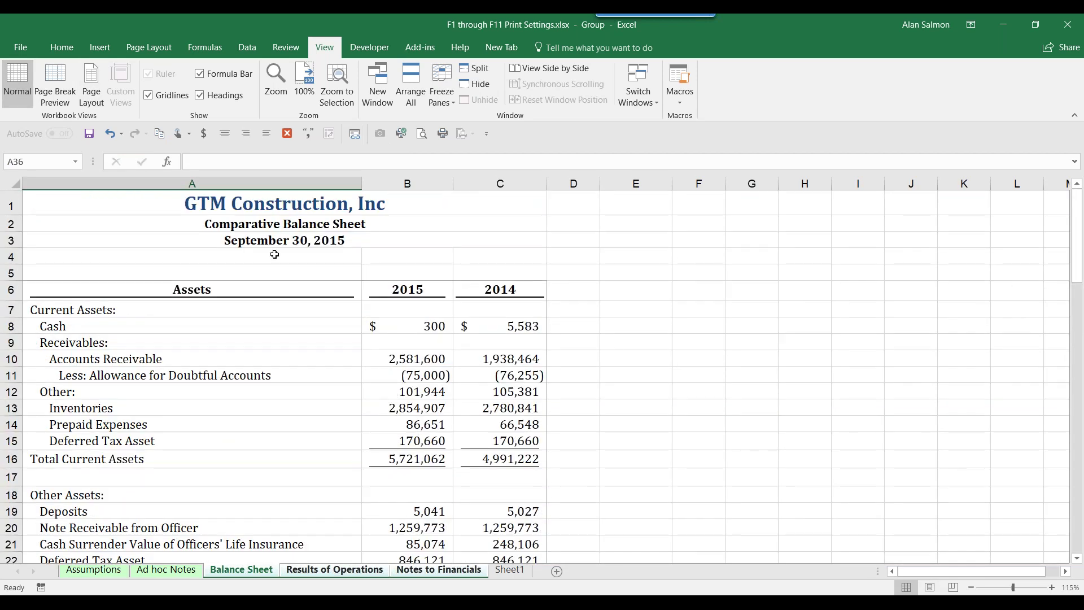
- Select A1:C16, ungroup the worksheets and show the Balance Sheet alone in Page Break Preview
left_click_drag(115, 204, 134, 467)
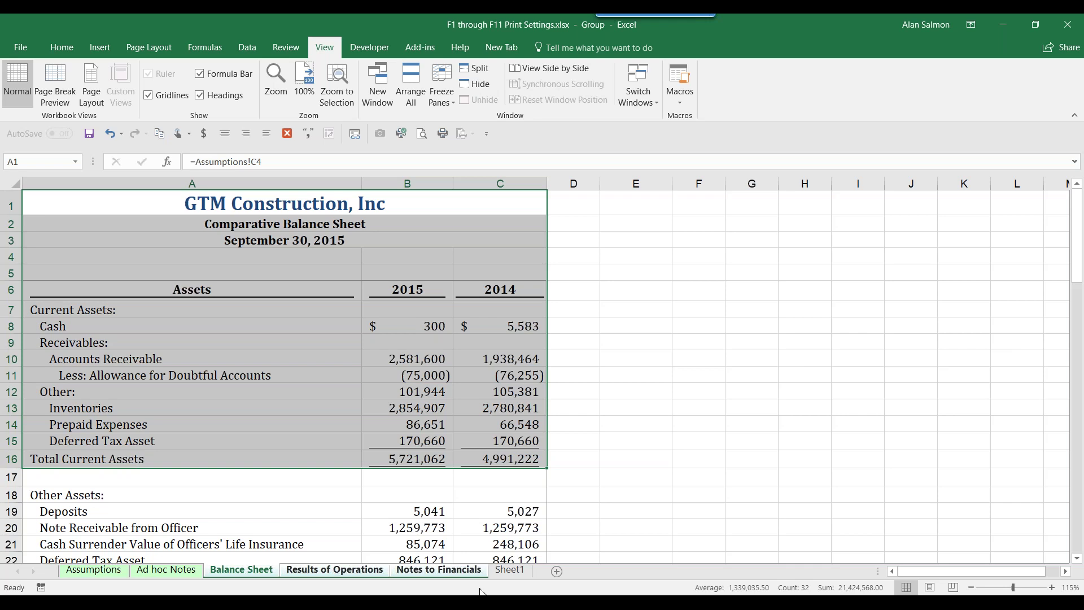
left_click(505, 573)
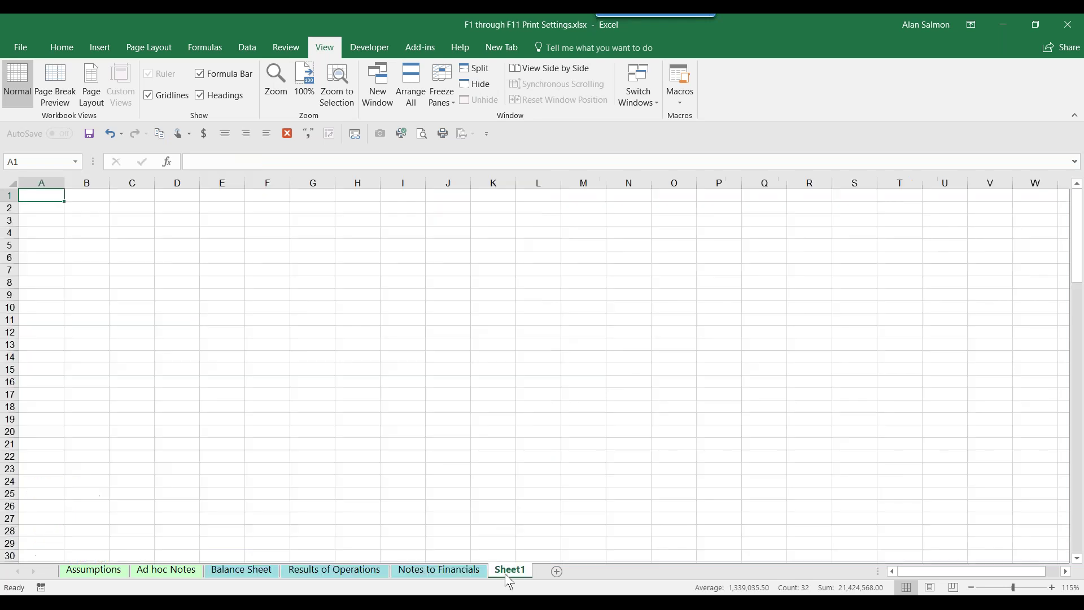
left_click(255, 580)
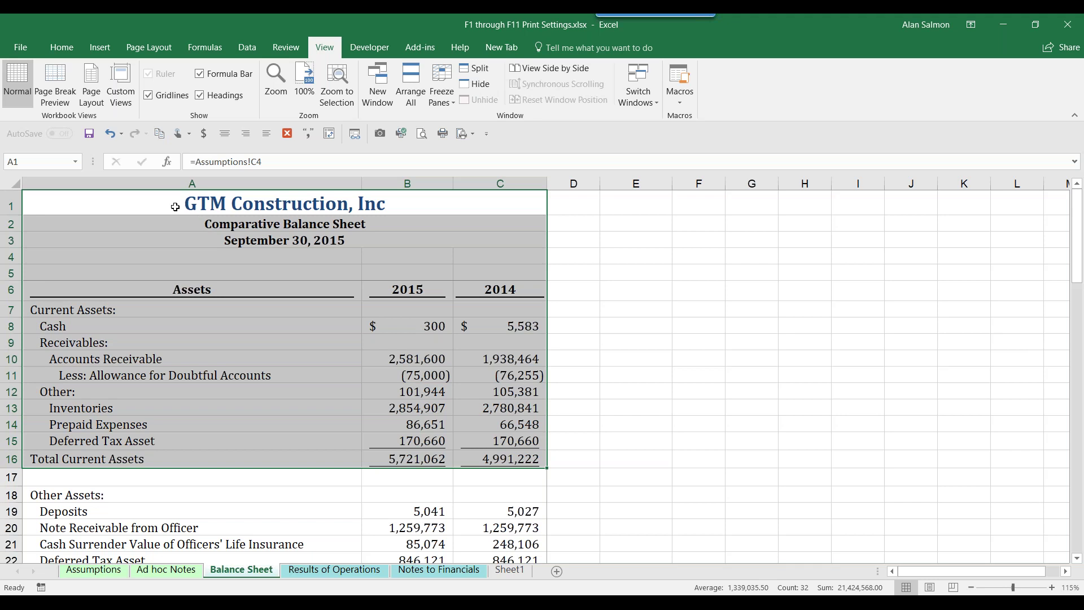
left_click(67, 97)
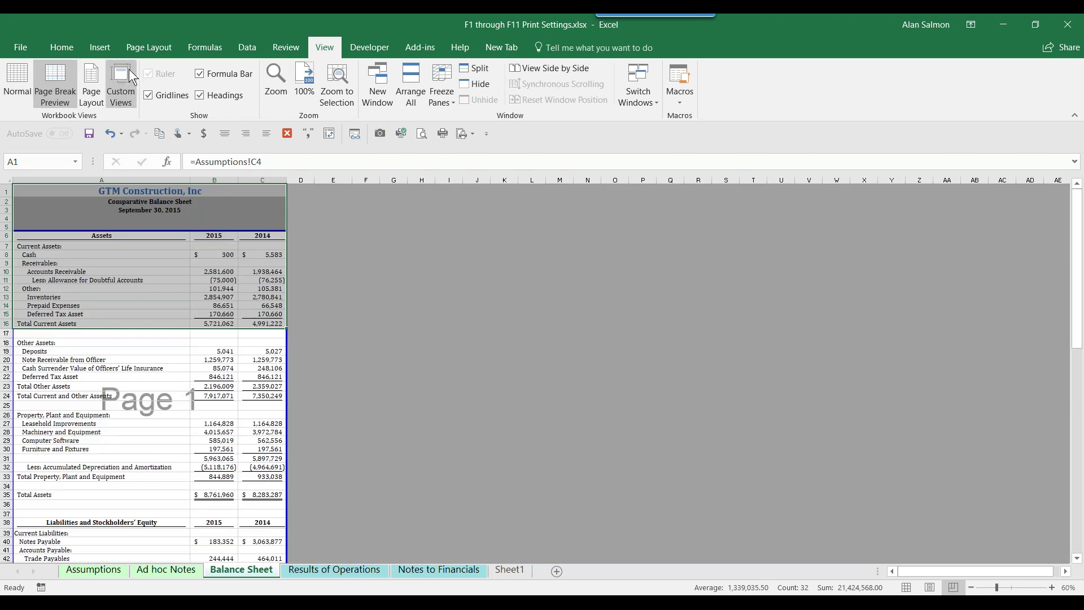
left_click(154, 51)
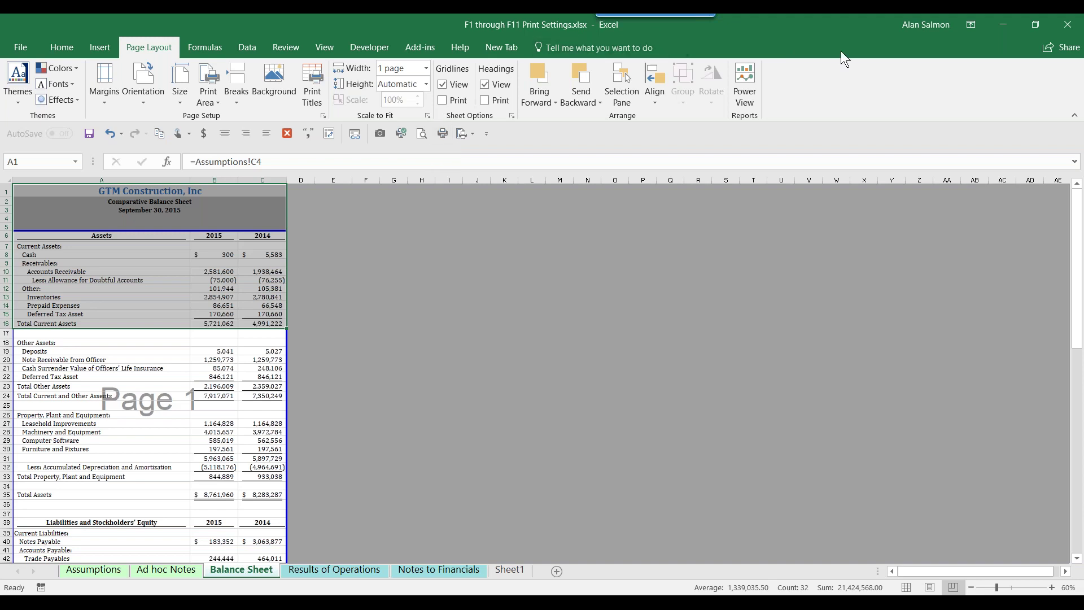
- Minimize the print settings workbook and switch to the F12 through F14 Camera and Report Forms workbook
left_click(1009, 26)
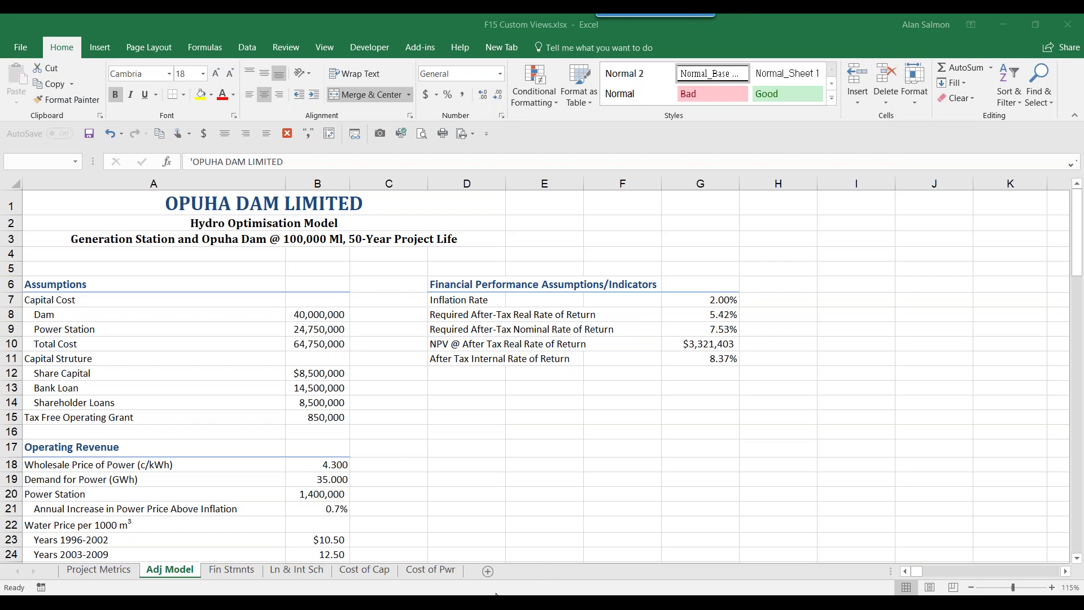
mouse_move(496, 596)
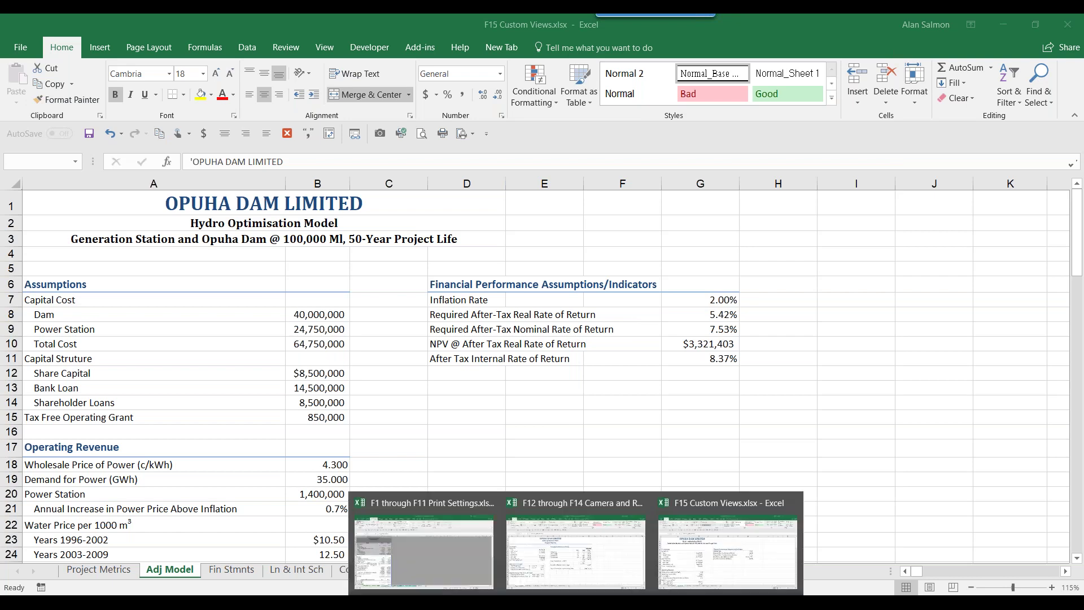
left_click(572, 554)
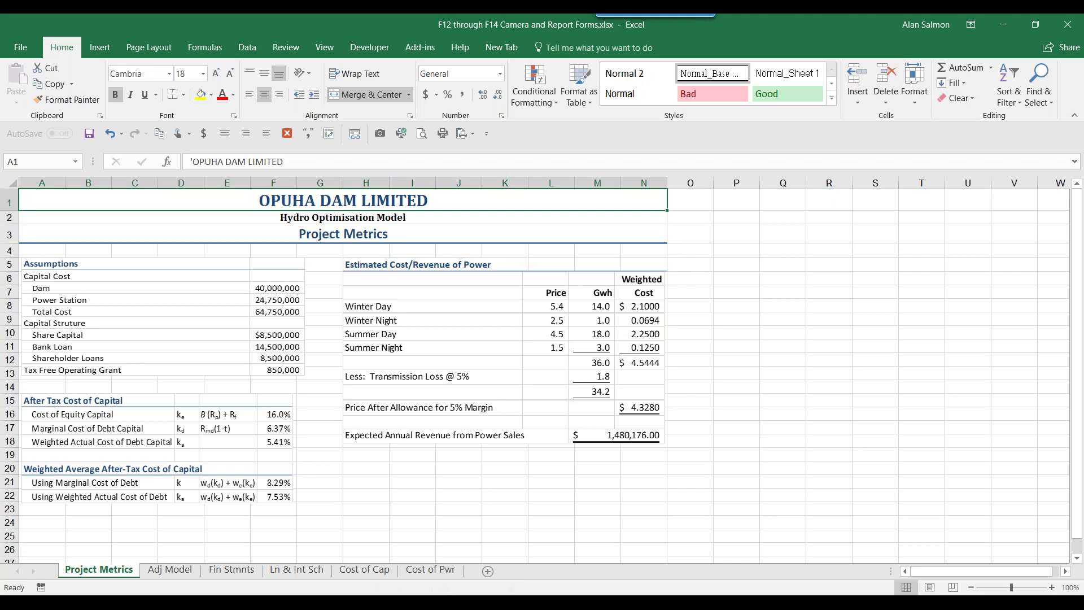
- Examine the source data on the Adj Model, Fin Stmnts, Cost of Cap and Cost of Pwr worksheets
left_click(231, 570)
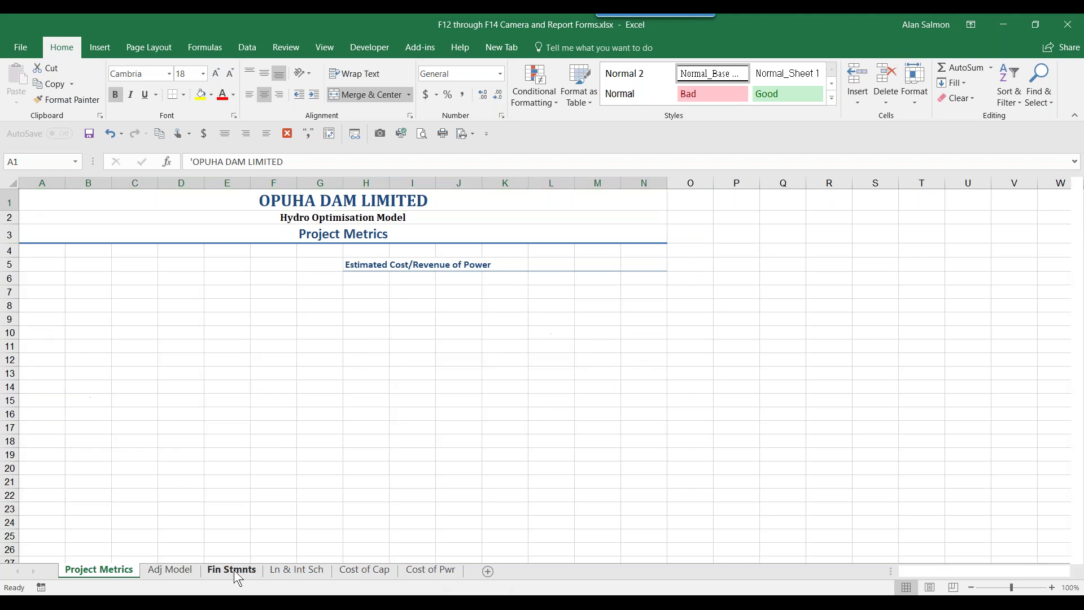
left_click(170, 570)
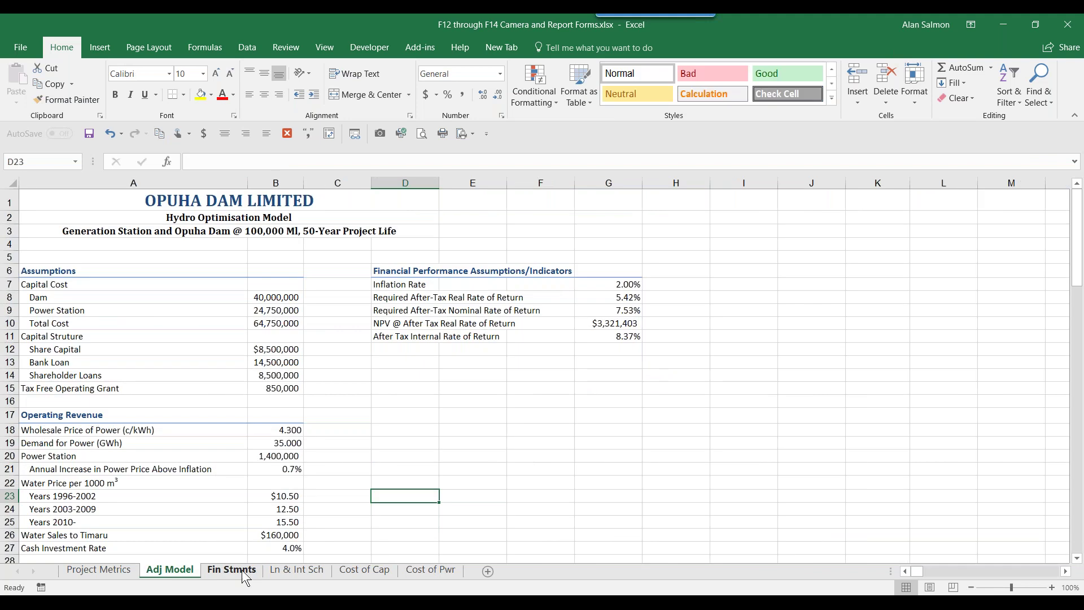
left_click(242, 570)
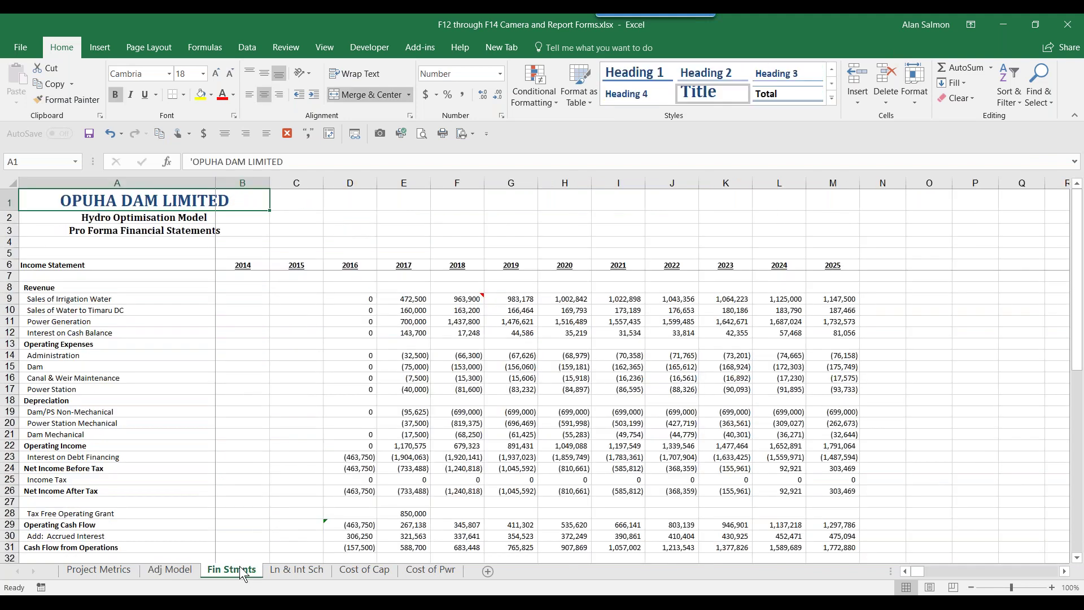
scroll(241, 572, "up", 1)
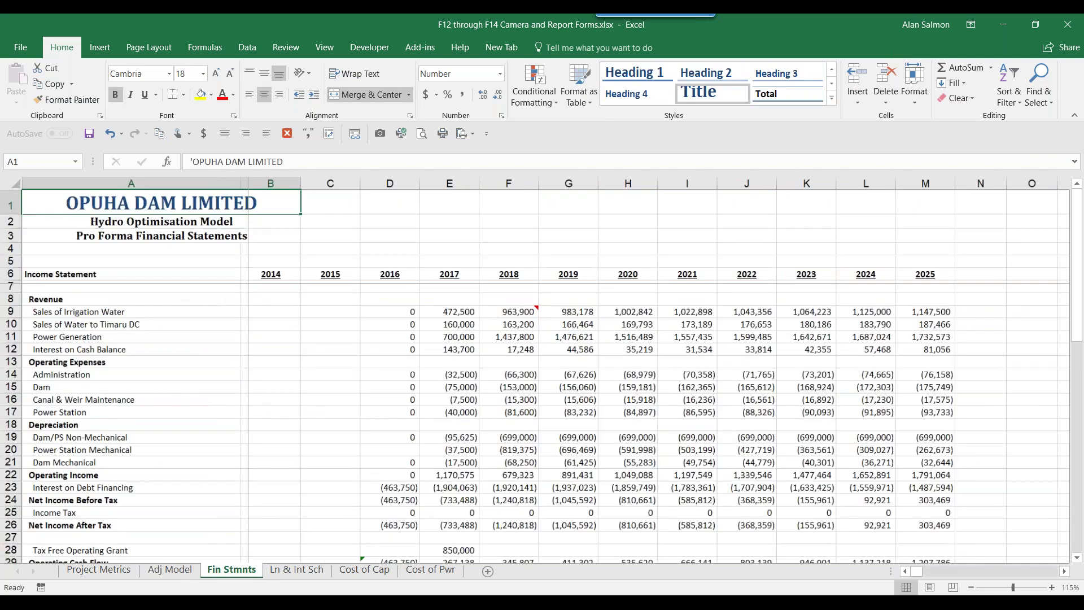
scroll(242, 571, "up", 1)
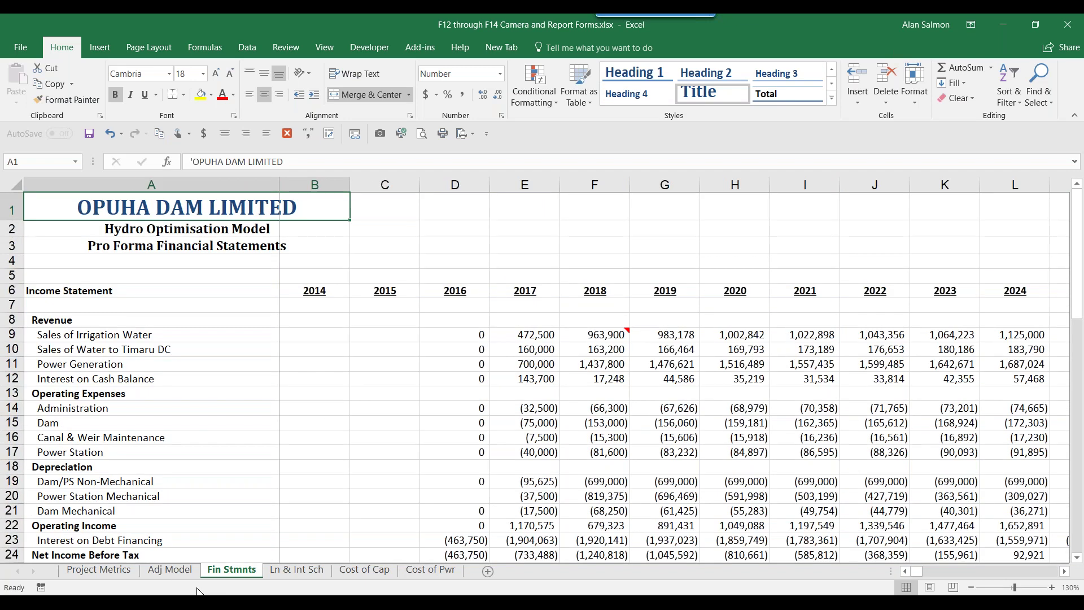
left_click(167, 570)
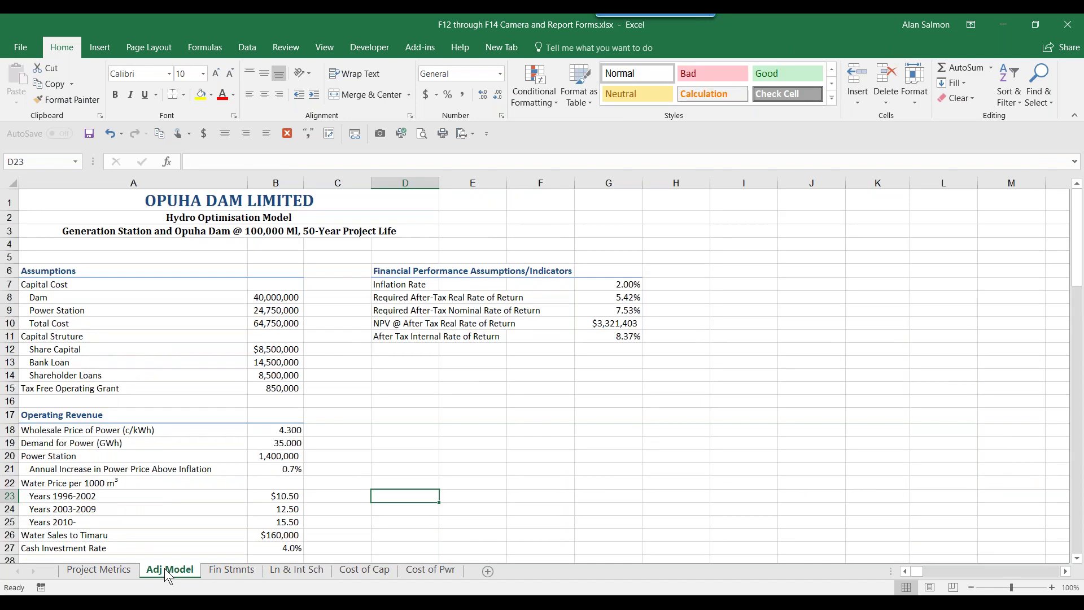
left_click(350, 571)
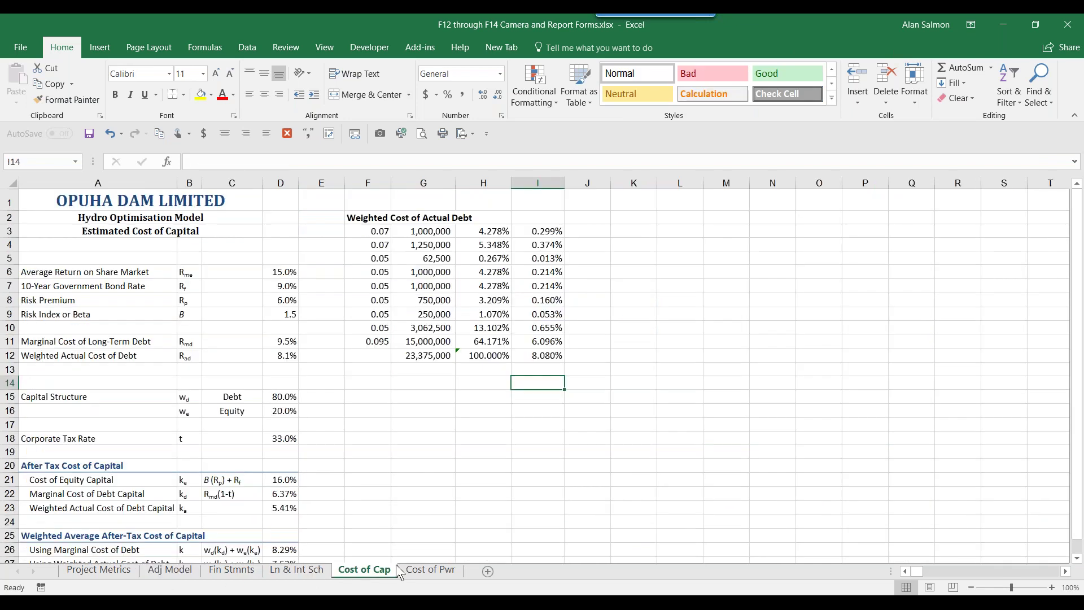
left_click(441, 571)
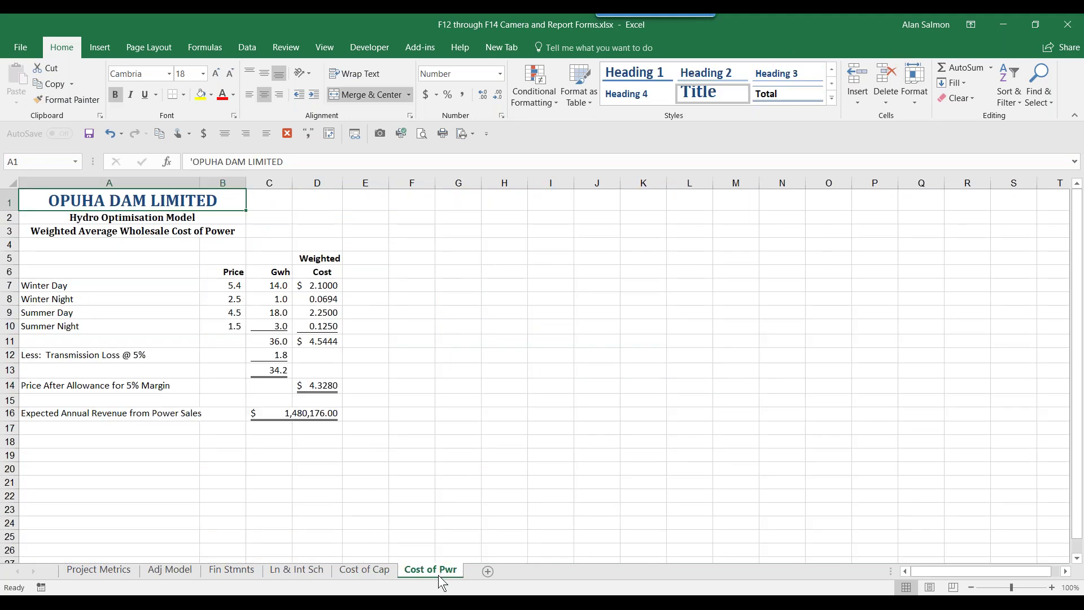
- Add a new blank worksheet after the Cost of Pwr sheet
left_click(488, 572)
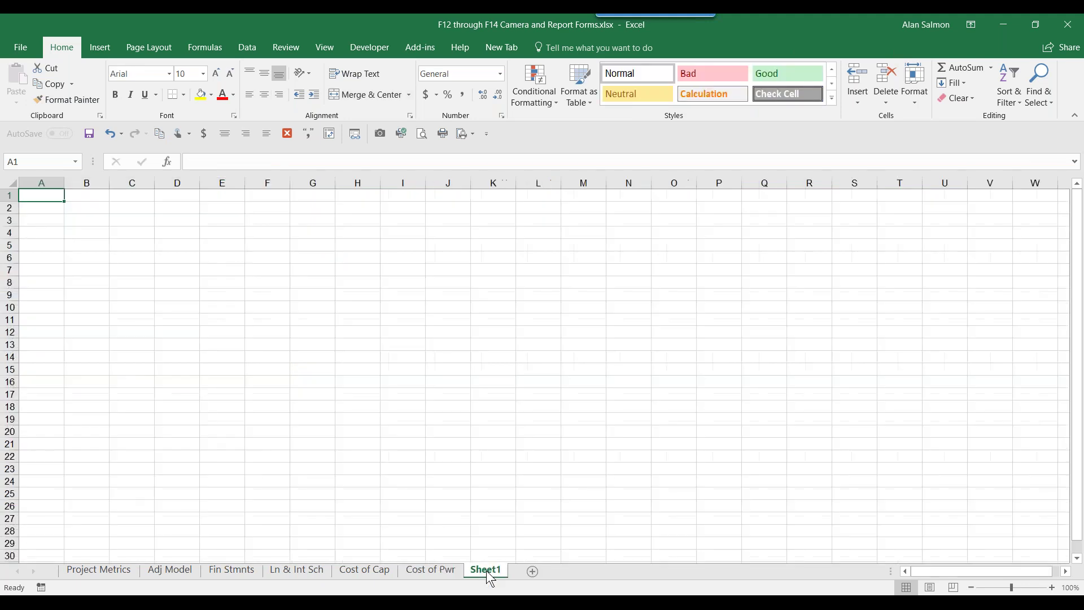
- Look up the Camera command among all commands in the Quick Access Toolbar customization options, and close them without changes
right_click(380, 142)
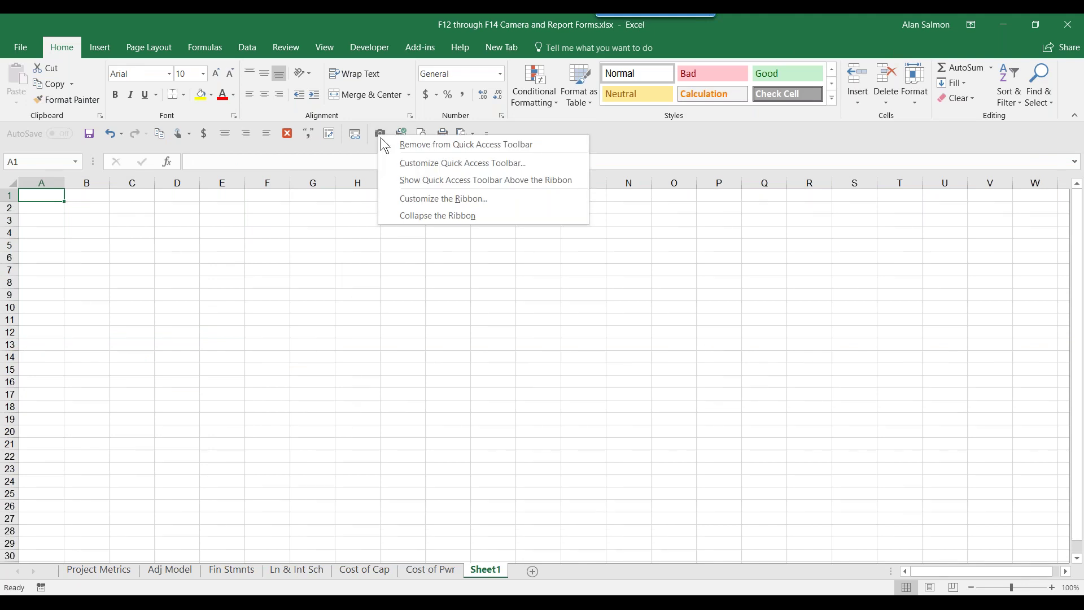
left_click(417, 163)
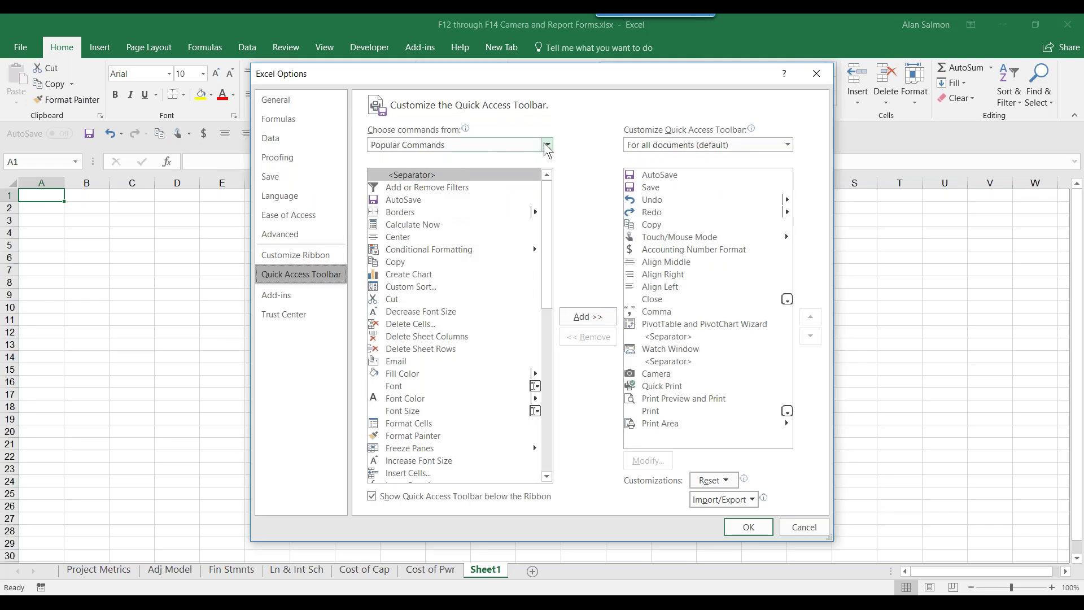
left_click(546, 145)
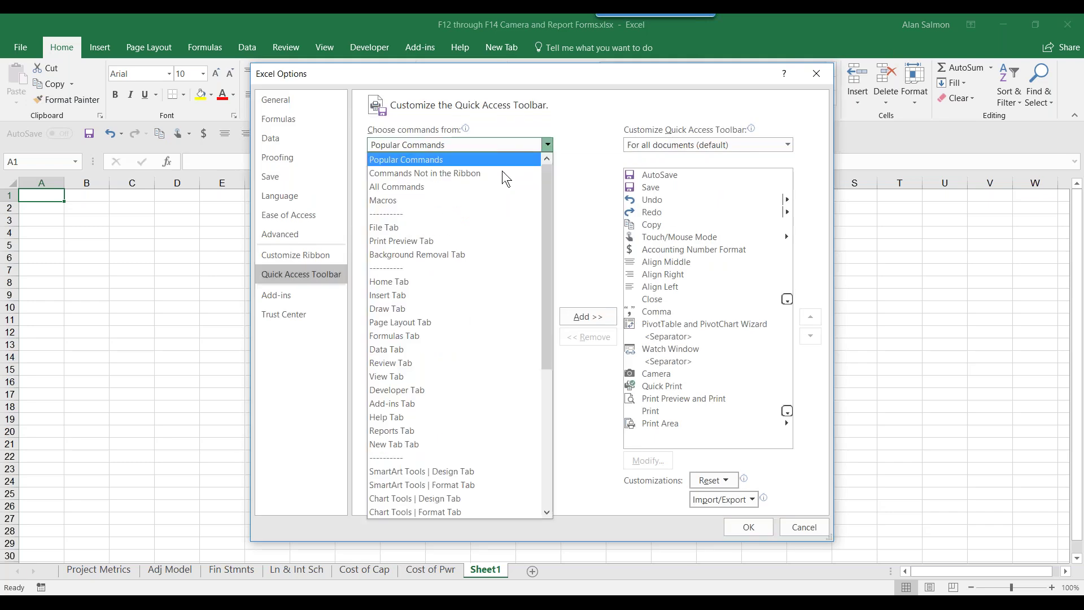
left_click(459, 188)
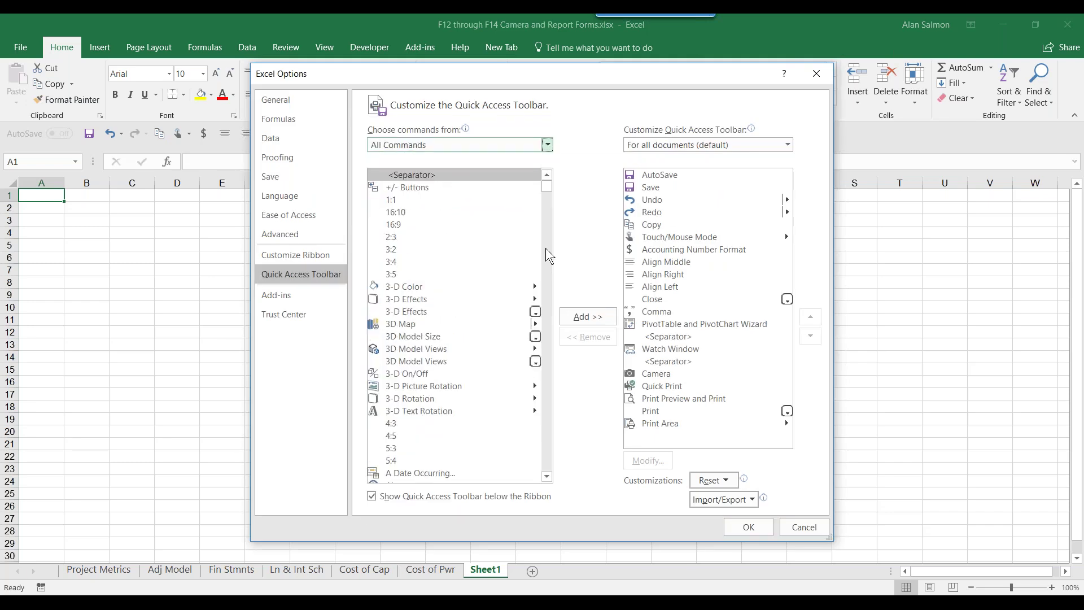
scroll(543, 270, "down", 20)
left_click(546, 305)
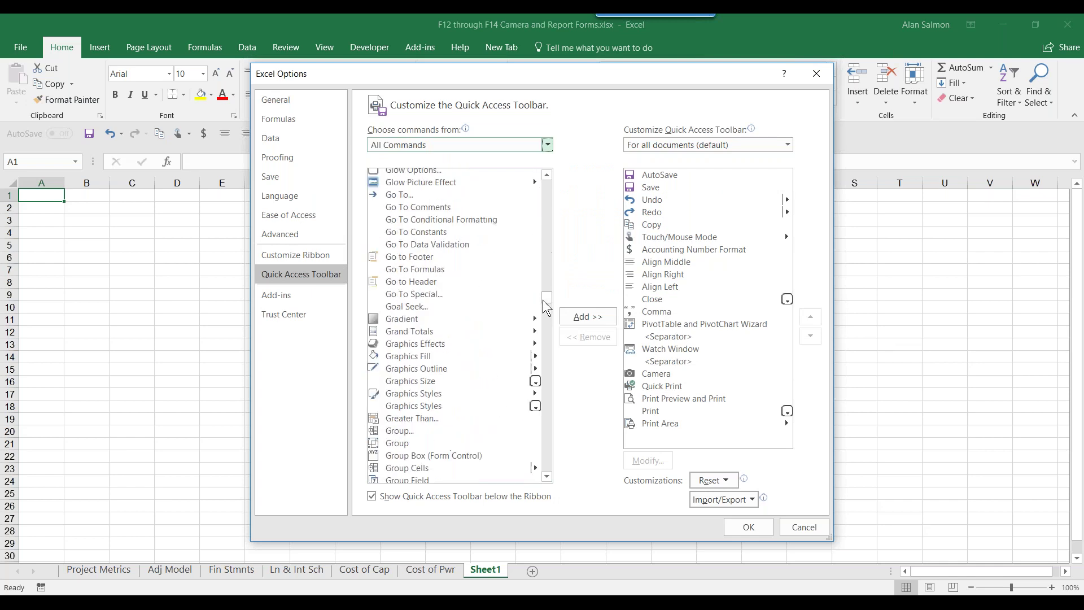
left_click_drag(542, 302, 548, 219)
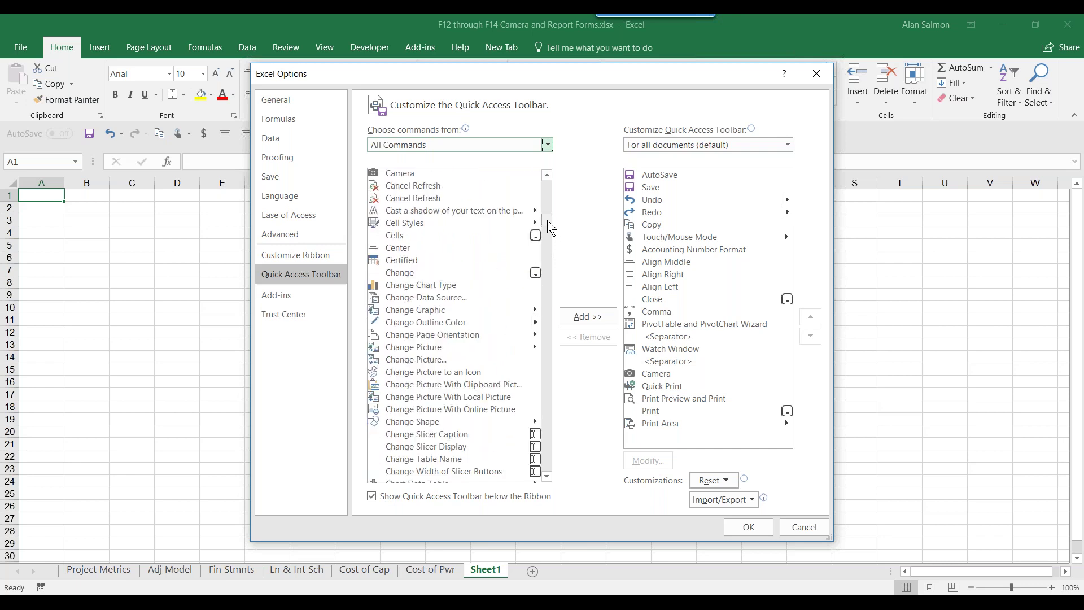
left_click(411, 176)
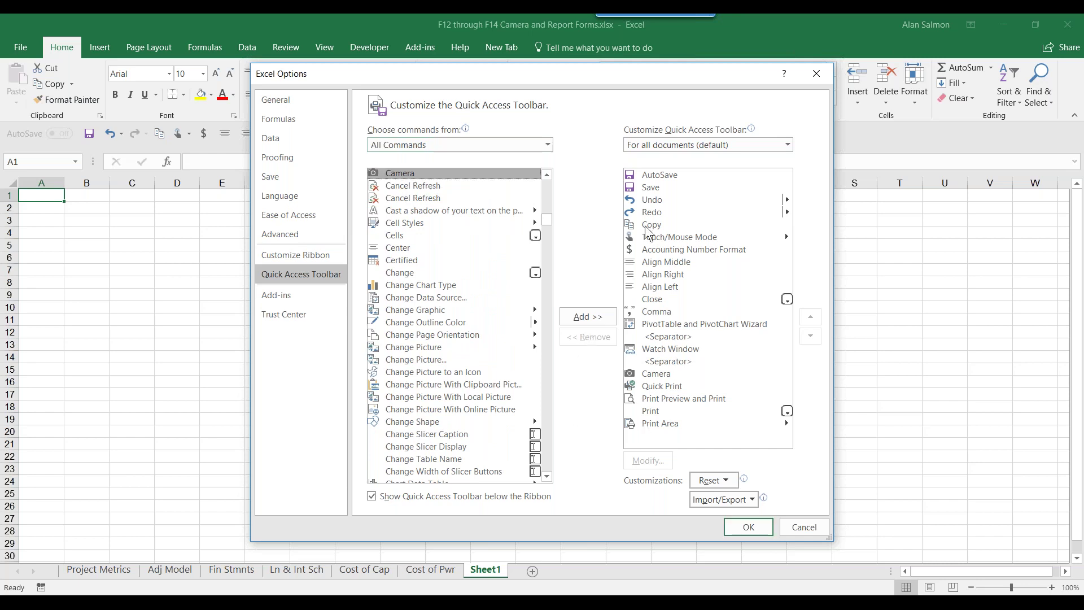
left_click(815, 77)
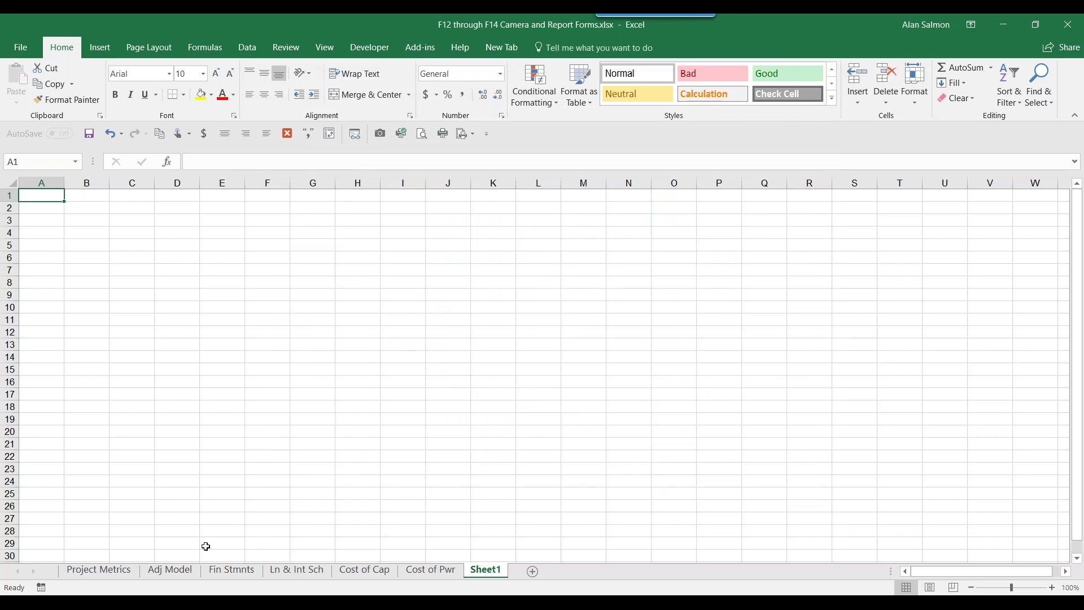
- Select the Assumptions block A6:B15 on Adj Model and move Sheet1 in front of the Adj Model sheet
left_click(170, 571)
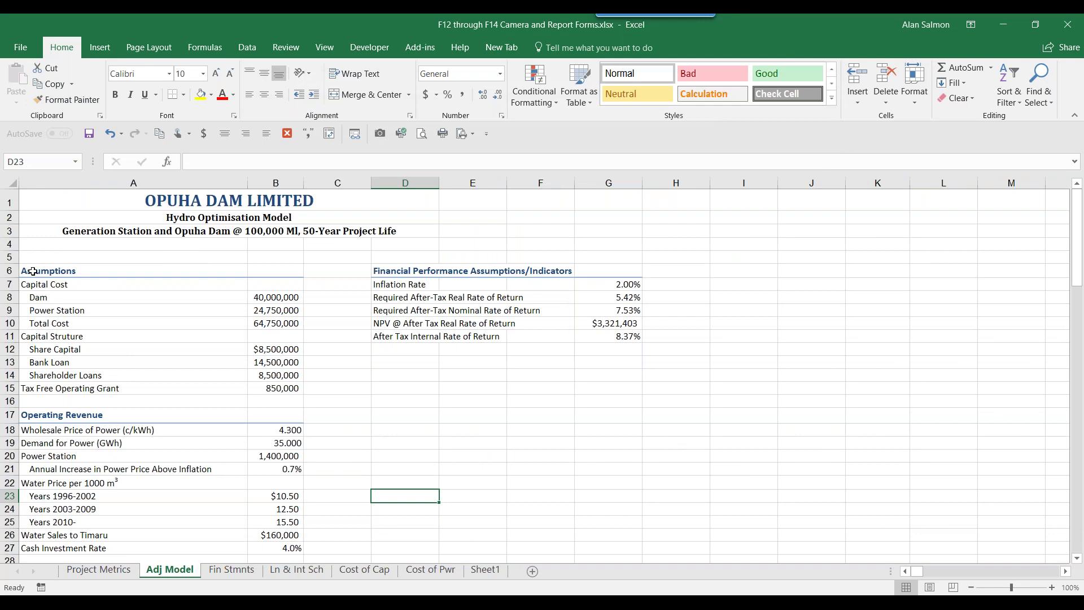
left_click_drag(32, 270, 264, 386)
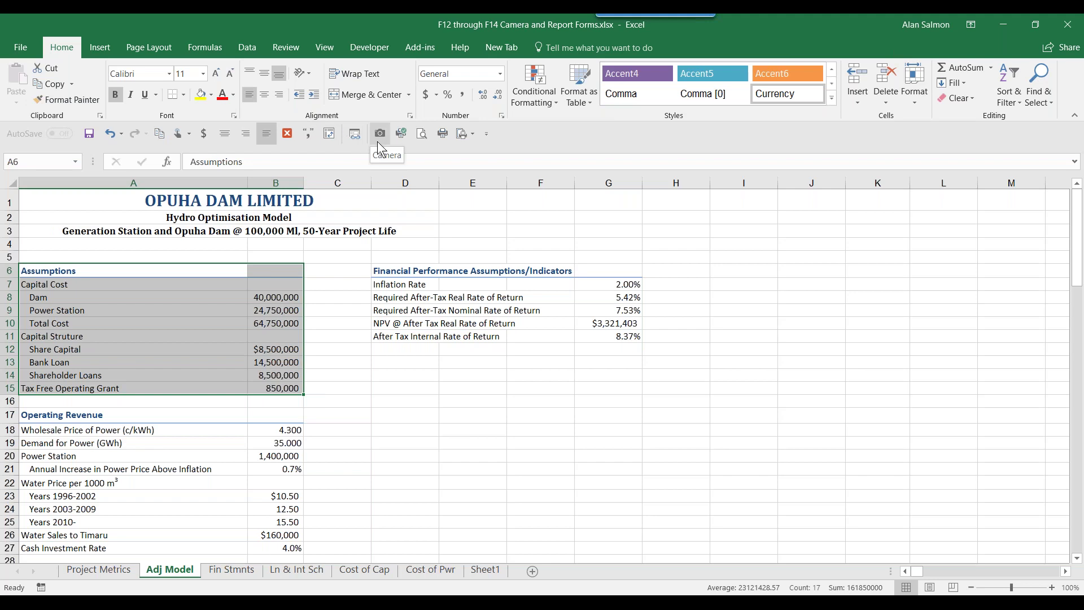
left_click(487, 568)
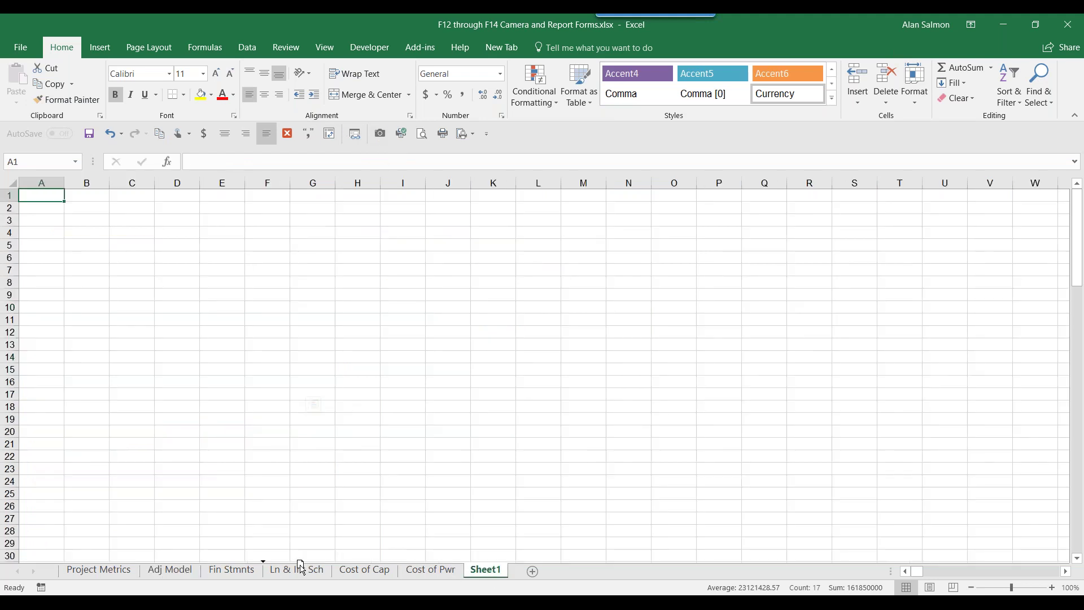
left_click_drag(270, 570, 171, 570)
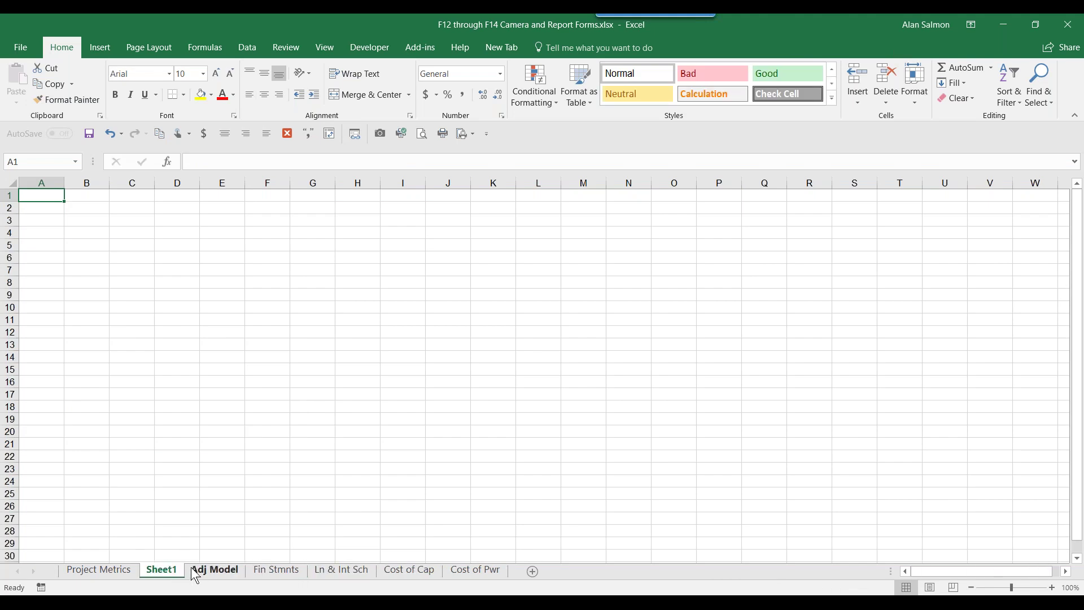
- Take a Camera picture of the Assumptions block A6:B15 on Adj Model and place it on Sheet1 starting around A4
left_click(214, 572)
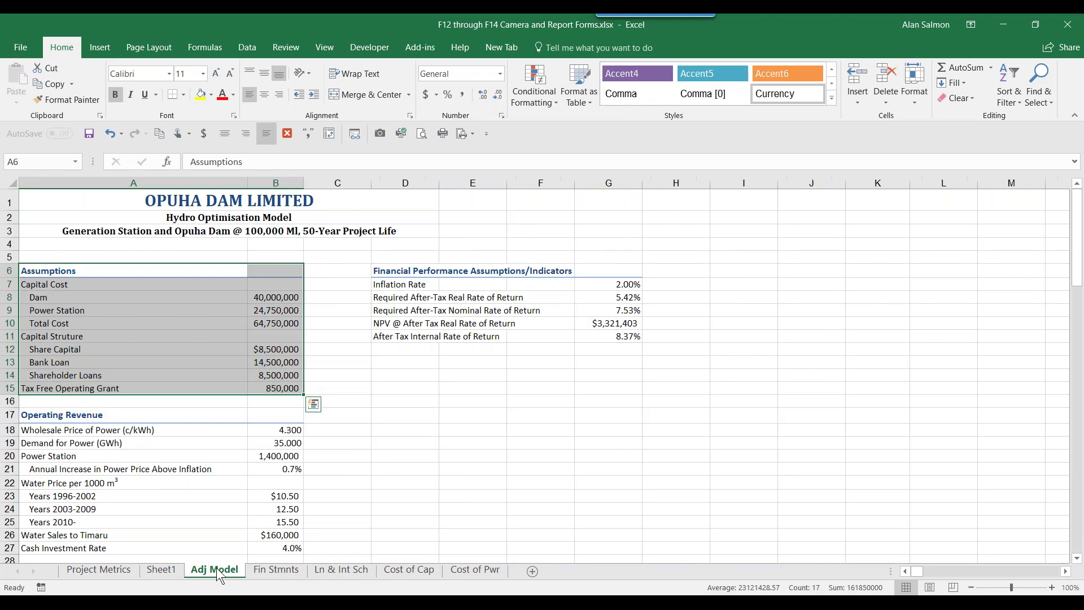
left_click(382, 137)
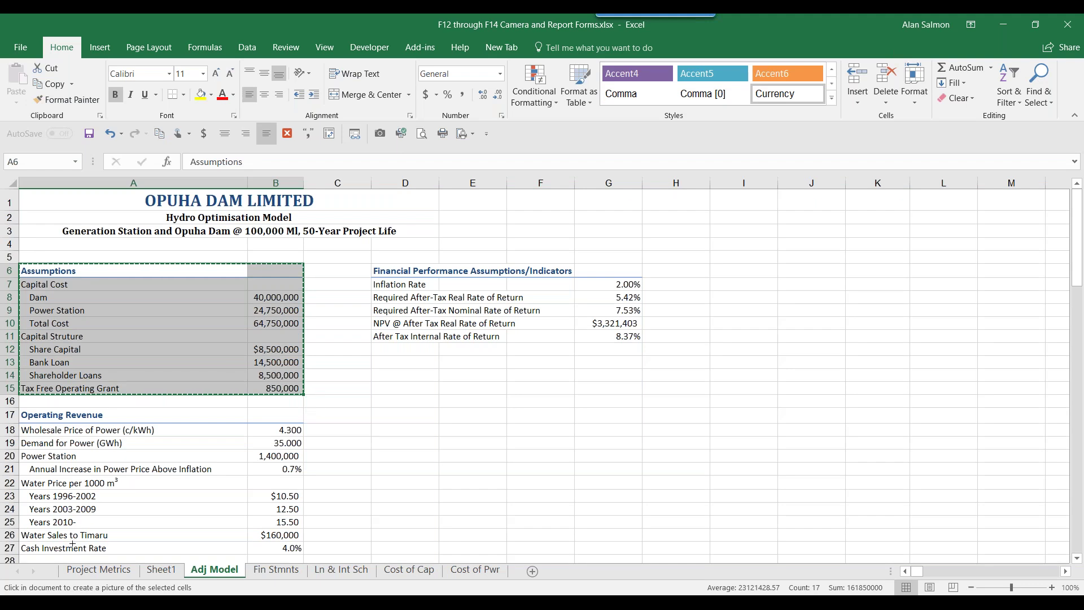
left_click(161, 571)
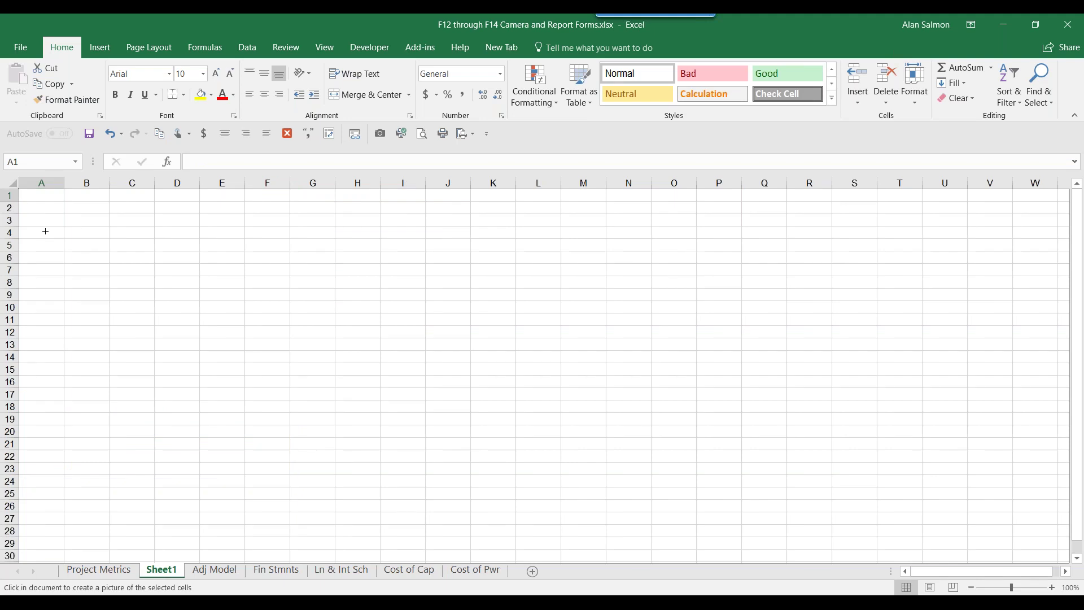
left_click(46, 232)
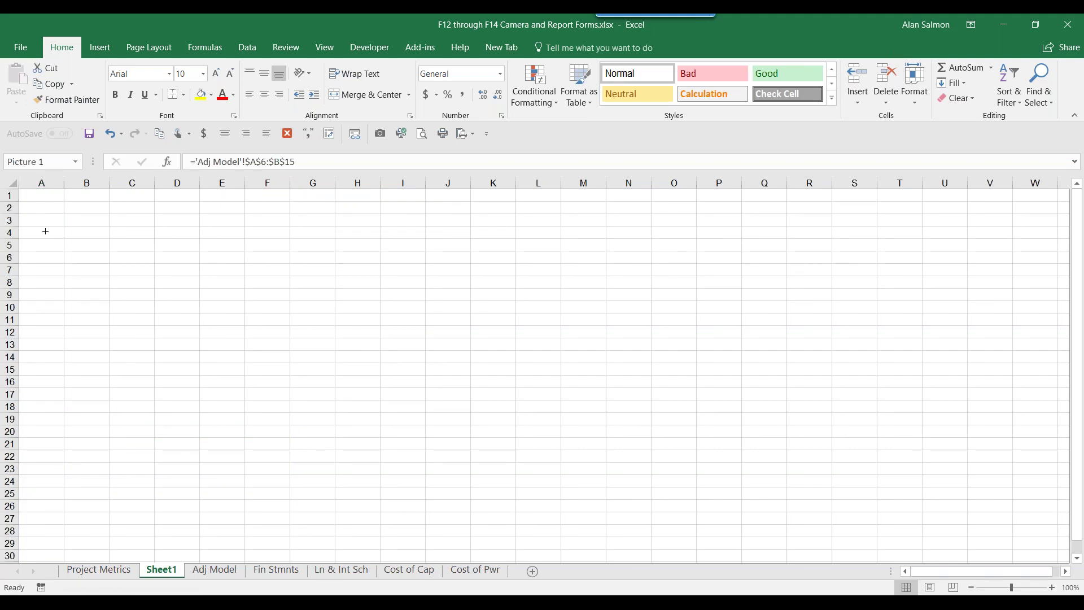
left_click(113, 381)
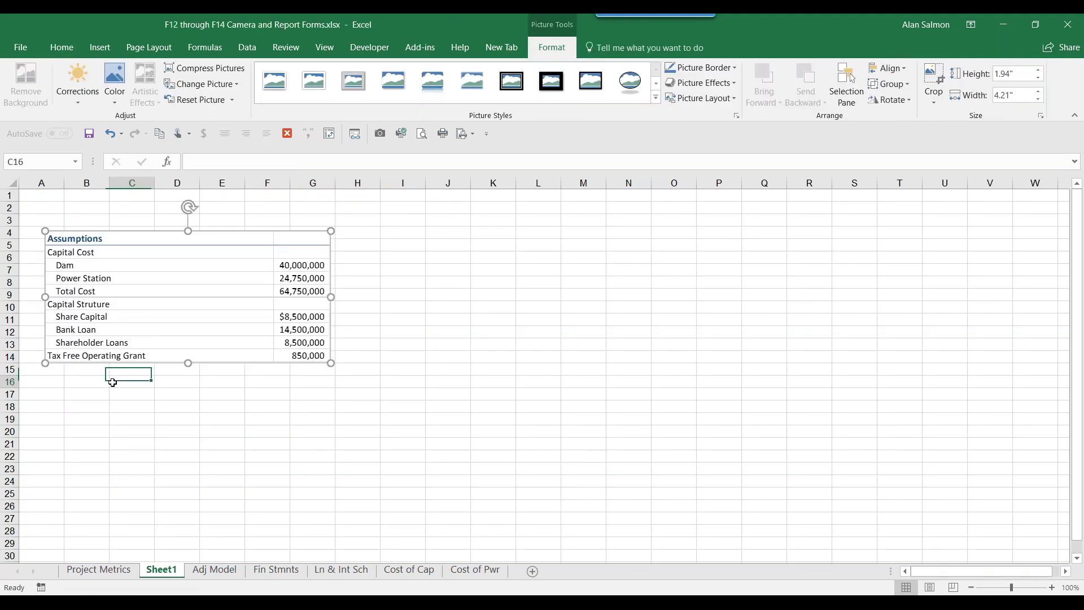
- Take a Camera picture of F2:I12 on Cost of Cap and place it on Sheet1 just below the Assumptions picture
left_click(385, 571)
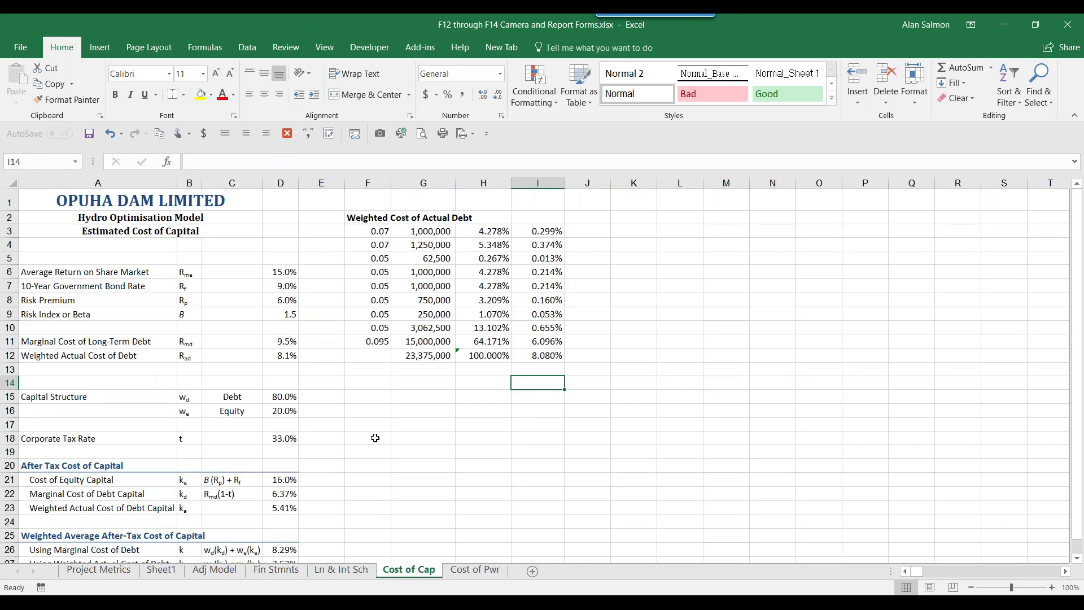
left_click_drag(371, 220, 571, 370)
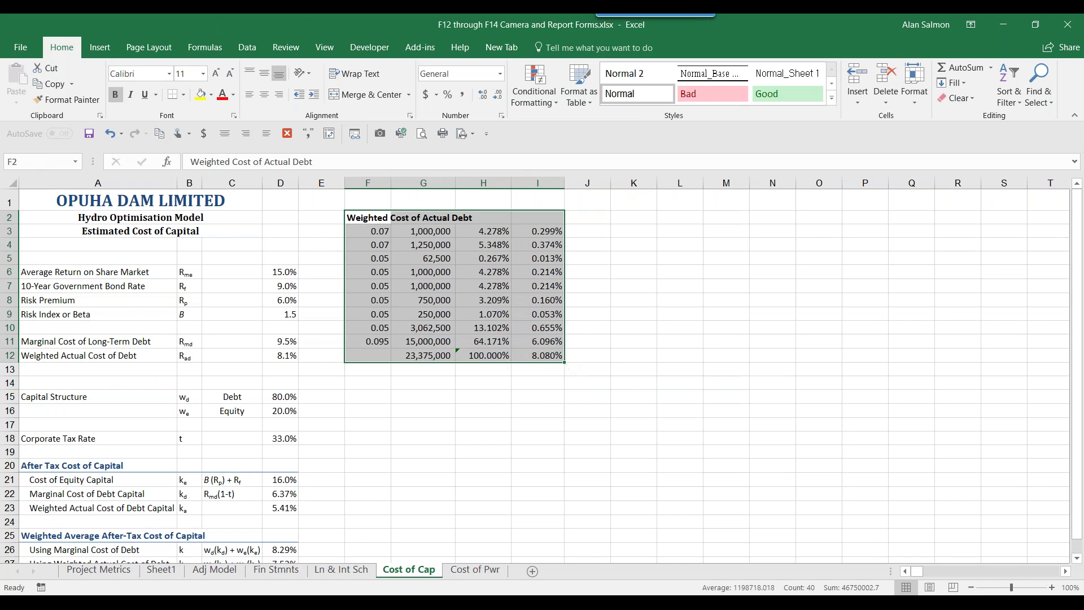
left_click(379, 135)
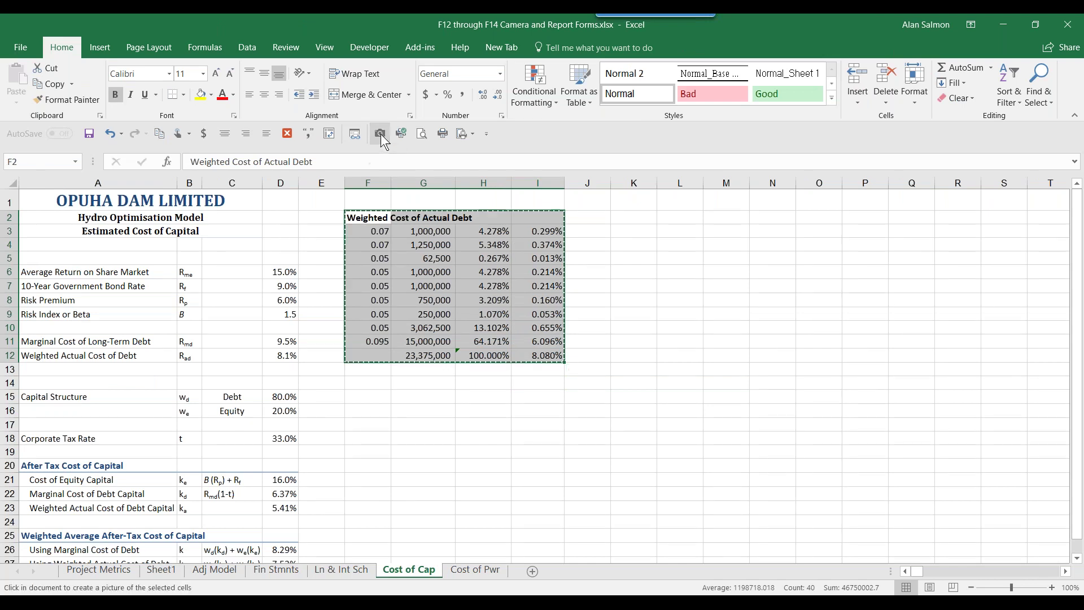
left_click(161, 569)
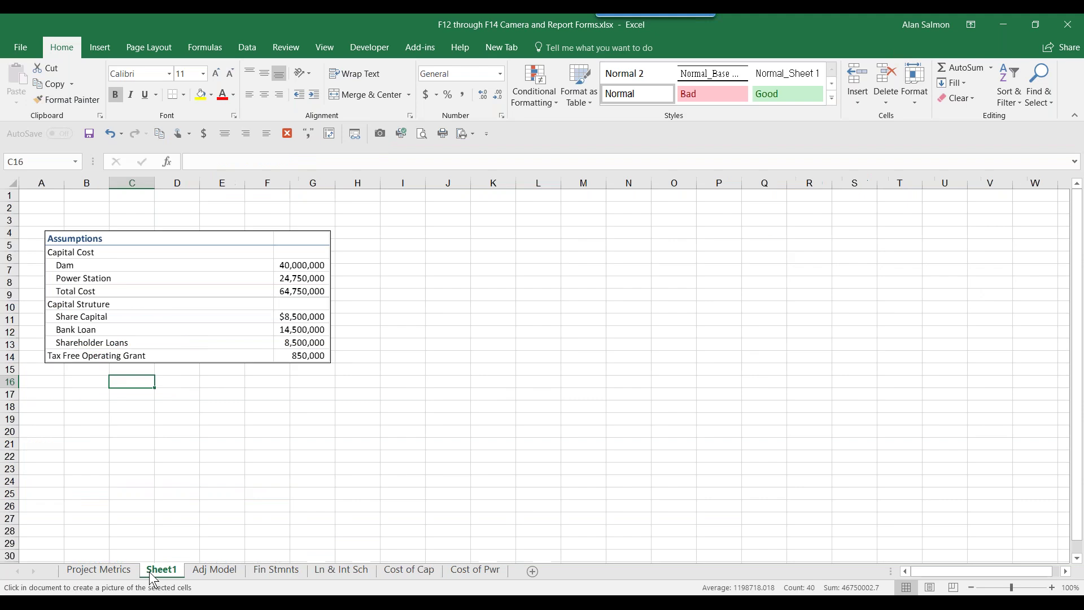
left_click(53, 381)
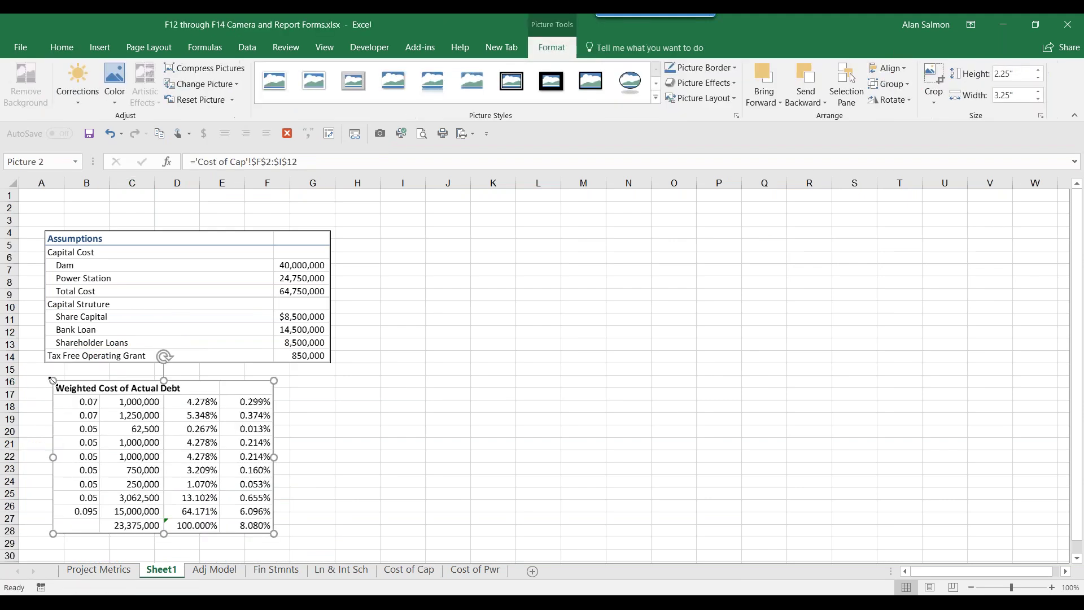
- Take a Camera picture of A5:D16 on Cost of Pwr and place it on Sheet1 starting around I4, beside the Assumptions picture
left_click(469, 570)
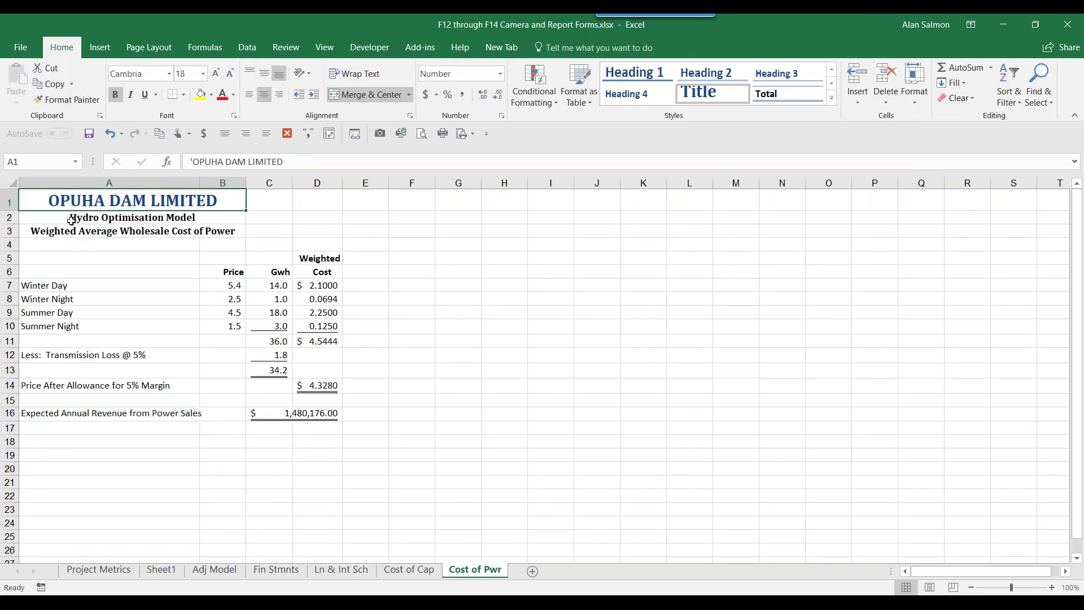
left_click(44, 258)
left_click_drag(44, 259, 299, 415)
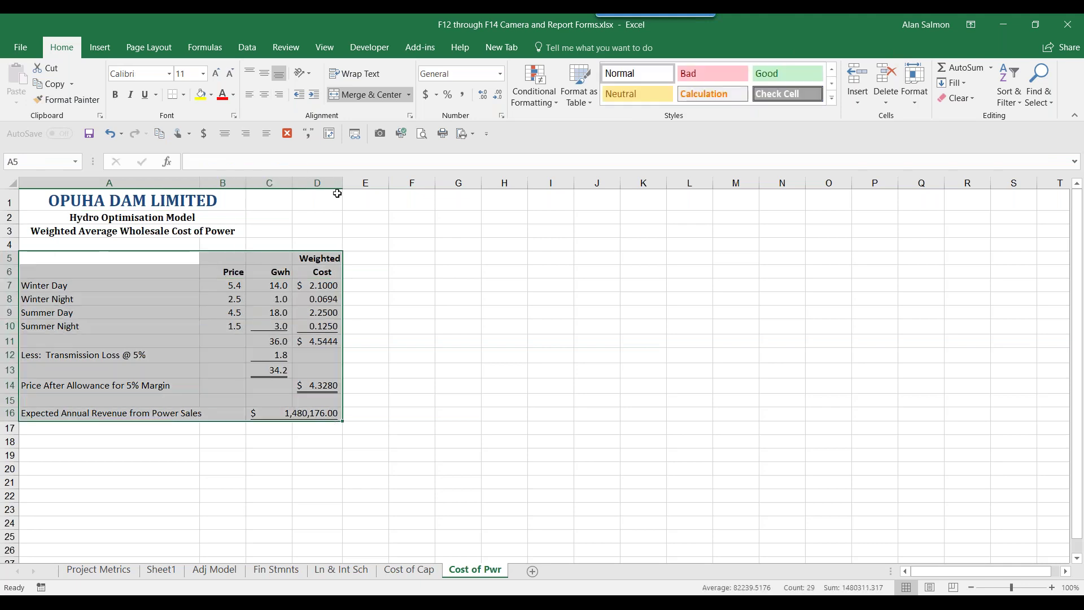
left_click(380, 133)
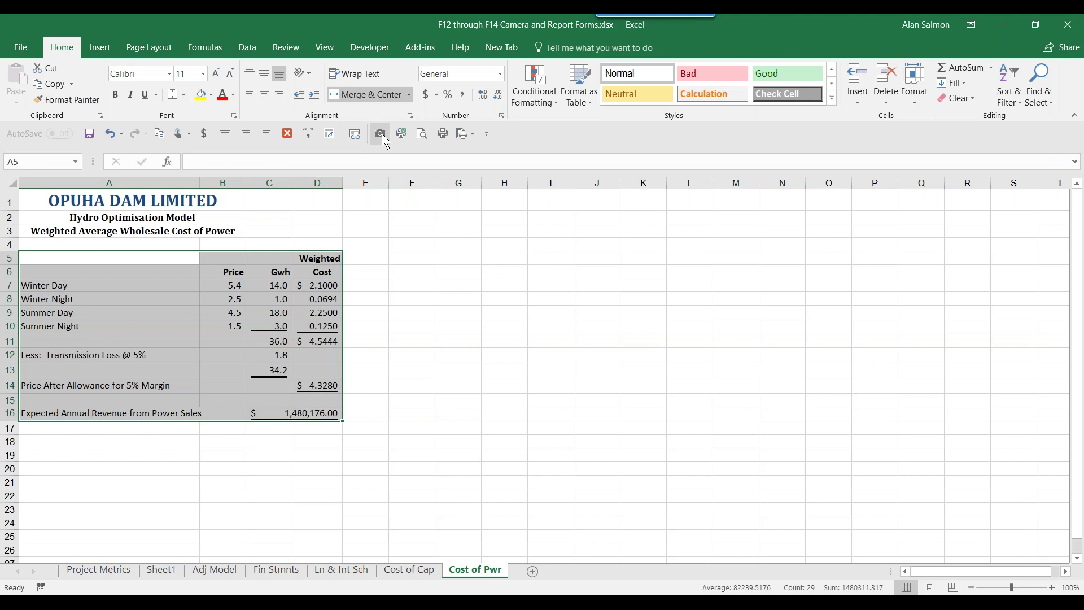
left_click(162, 570)
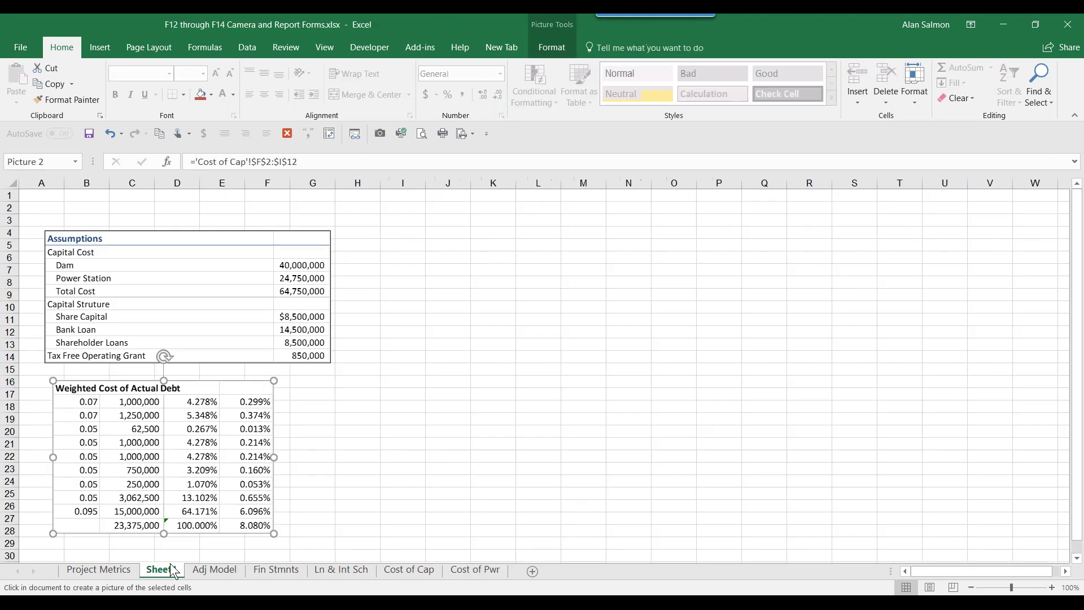
left_click(395, 233)
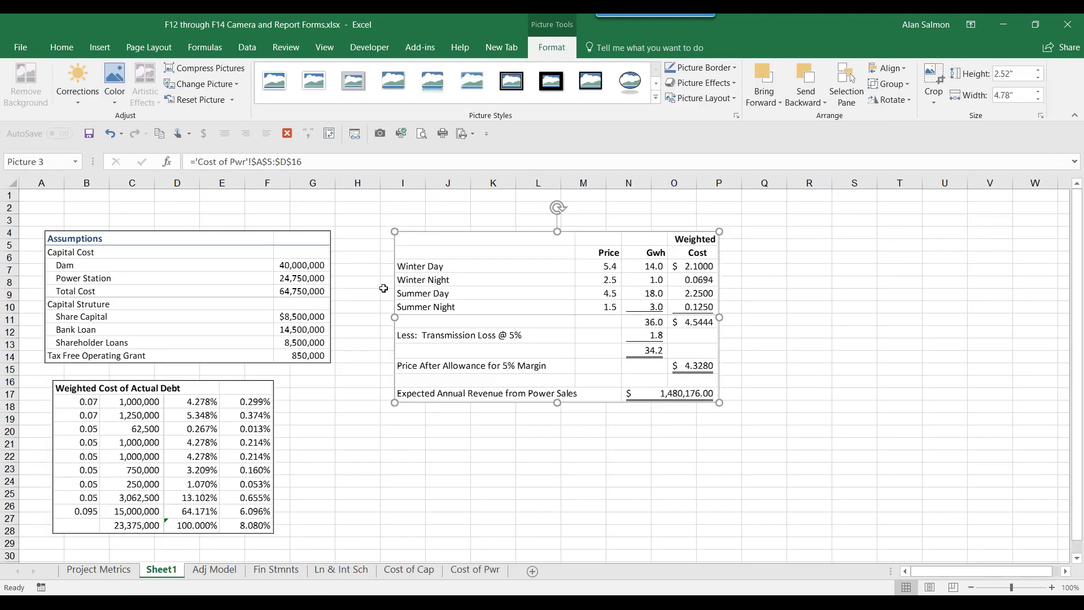
left_click(368, 470)
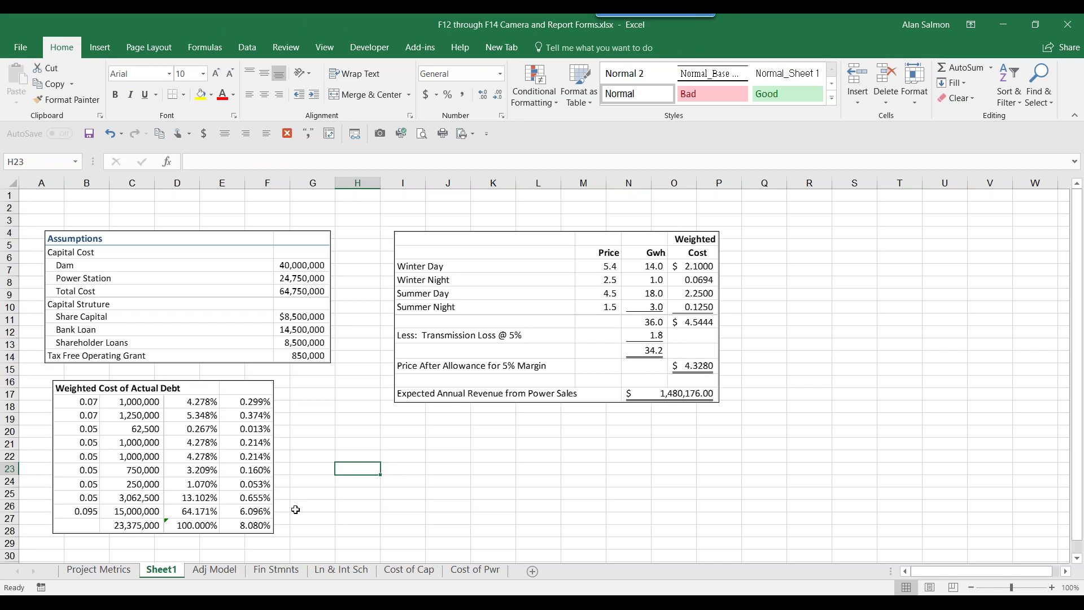
- Set the Dam capital cost in cell B8 of Adj Model to 60000000
left_click(228, 571)
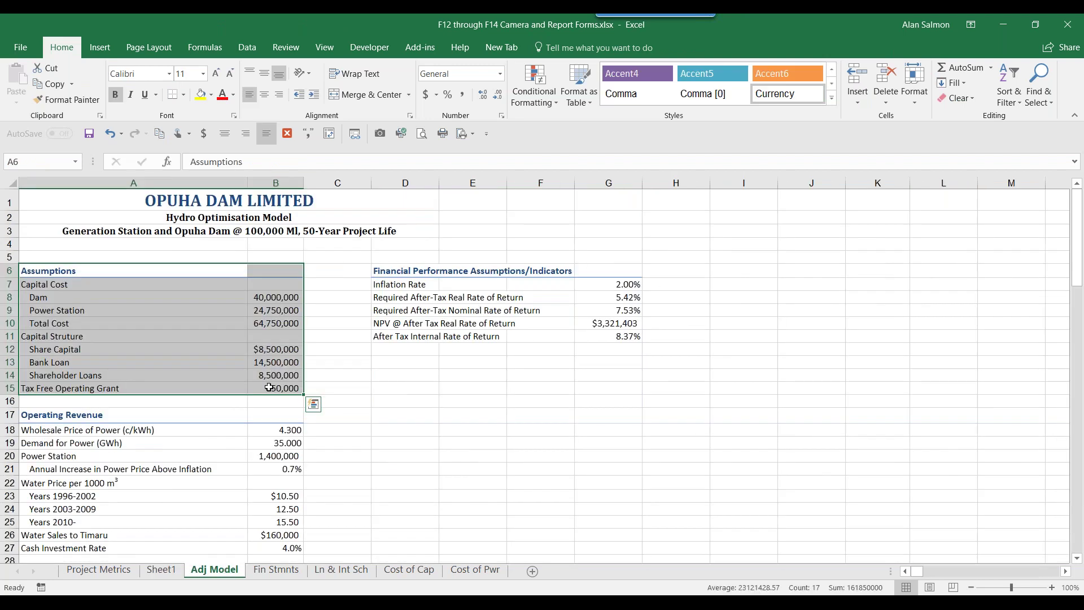
left_click(275, 298)
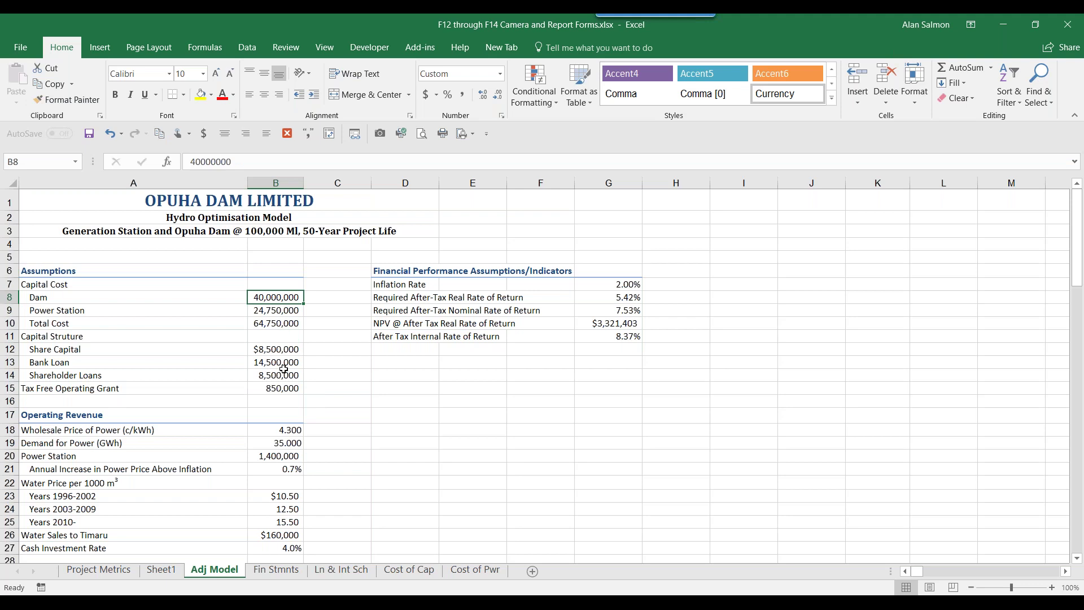
type("60000000")
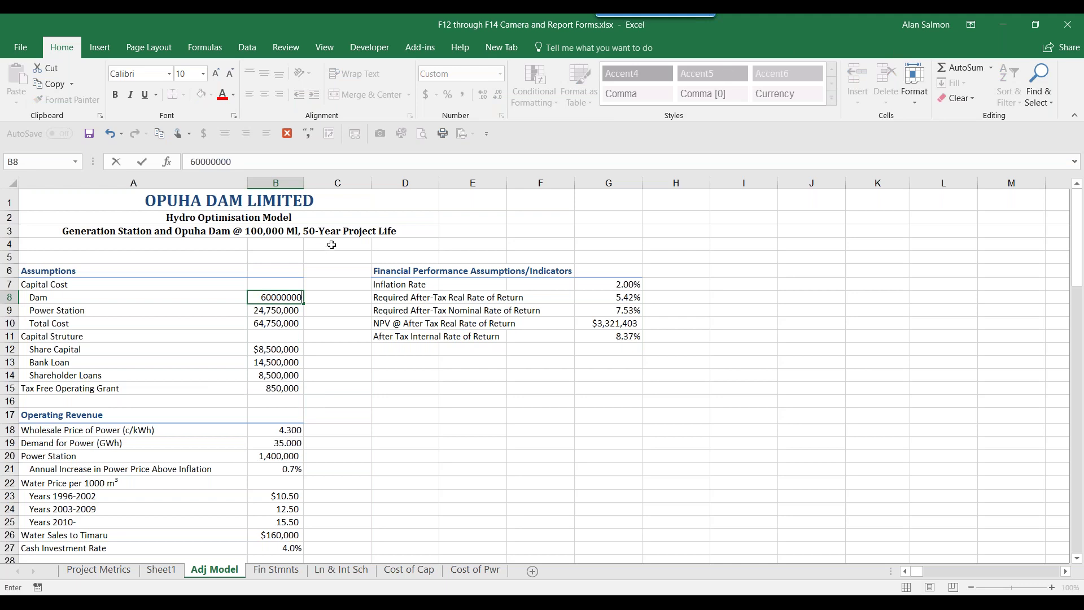
left_click(328, 319)
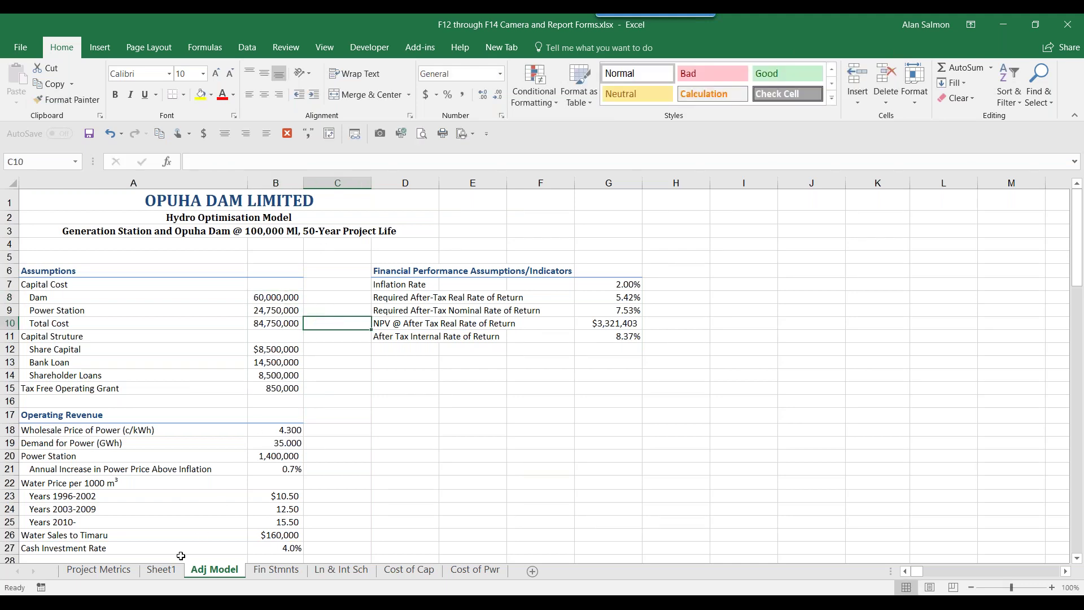
- Check the Assumptions picture on Sheet1 for the changed Dam cost and follow the picture back to its source range
left_click(164, 570)
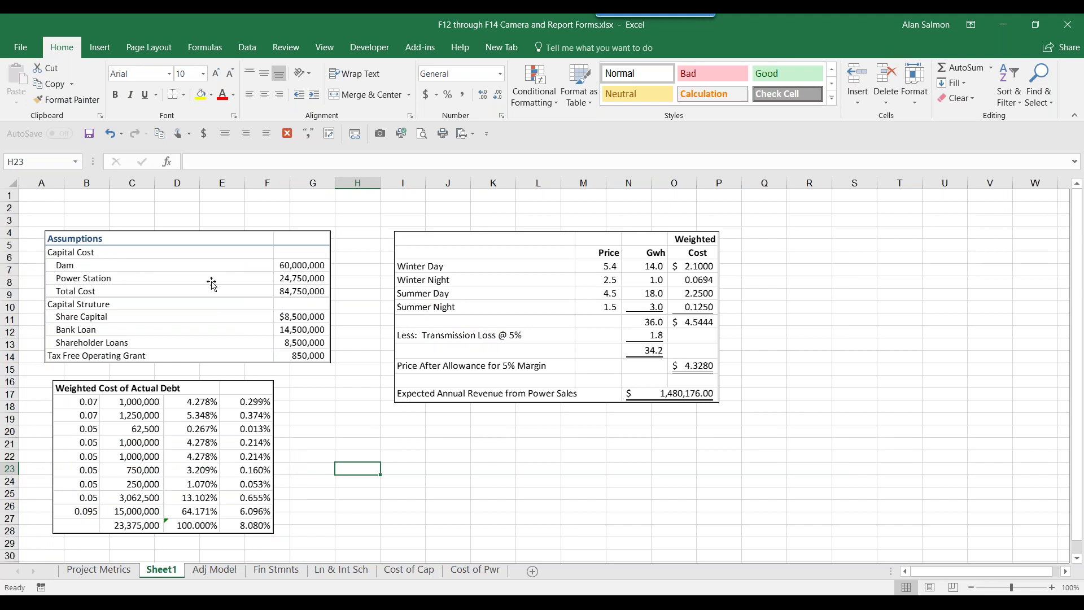
double_click(299, 266)
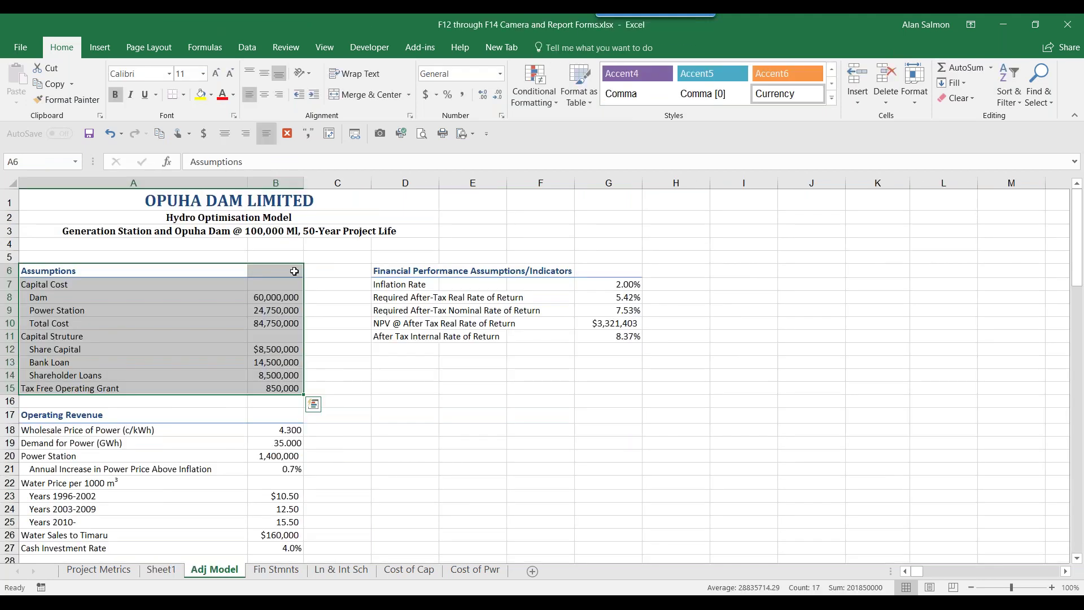
- Return to Sheet1 to view the linked Camera pictures
left_click(172, 570)
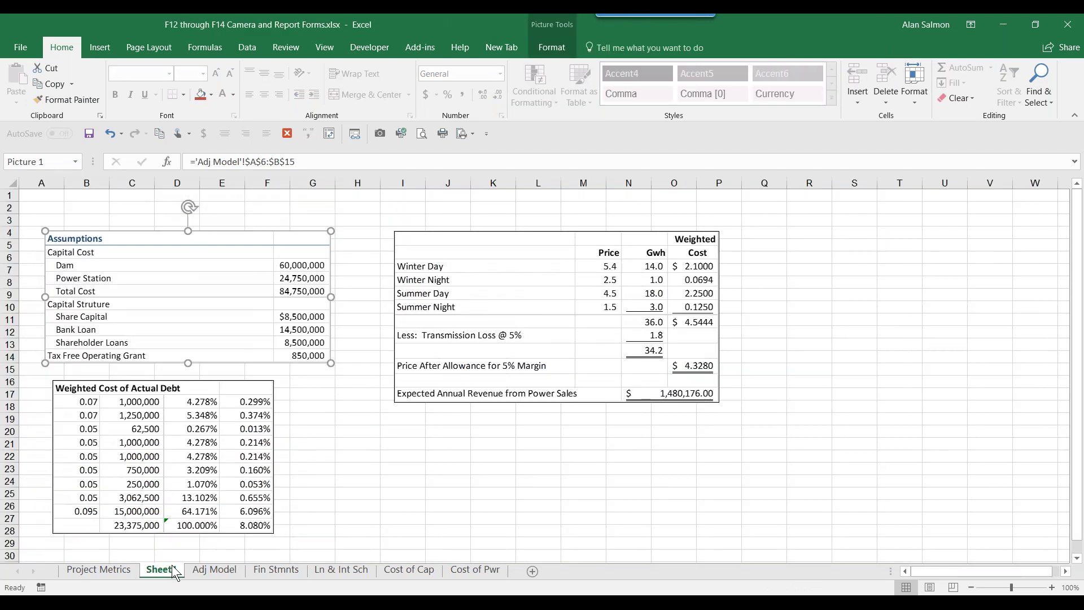
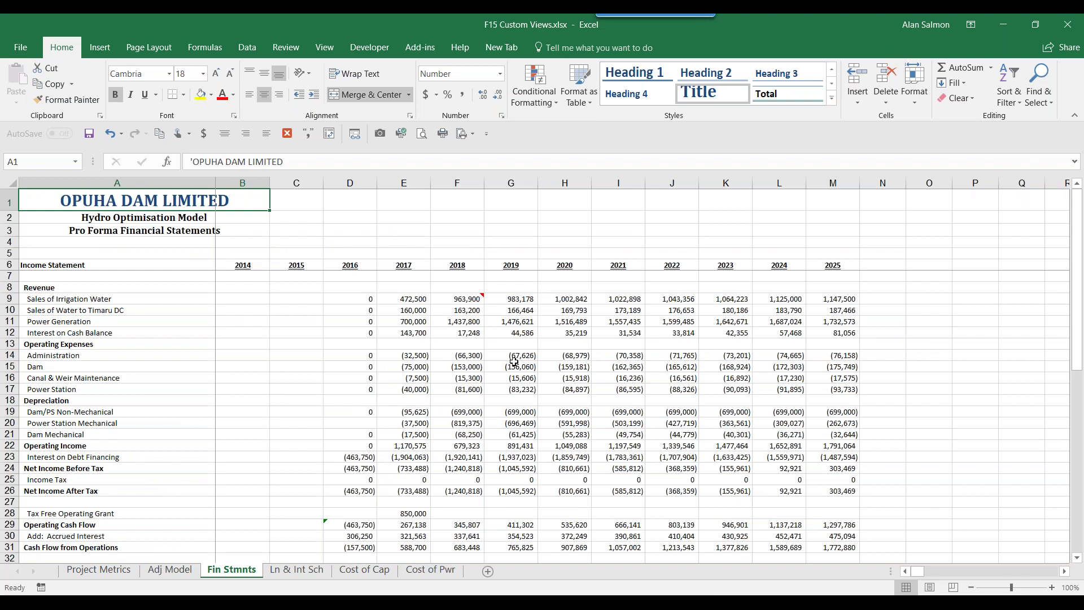
- Look through the income and cash flow statements on Fin Stmnts in the F15 Custom Views workbook, ending back at the first rows
scroll(514, 362, "up", 2)
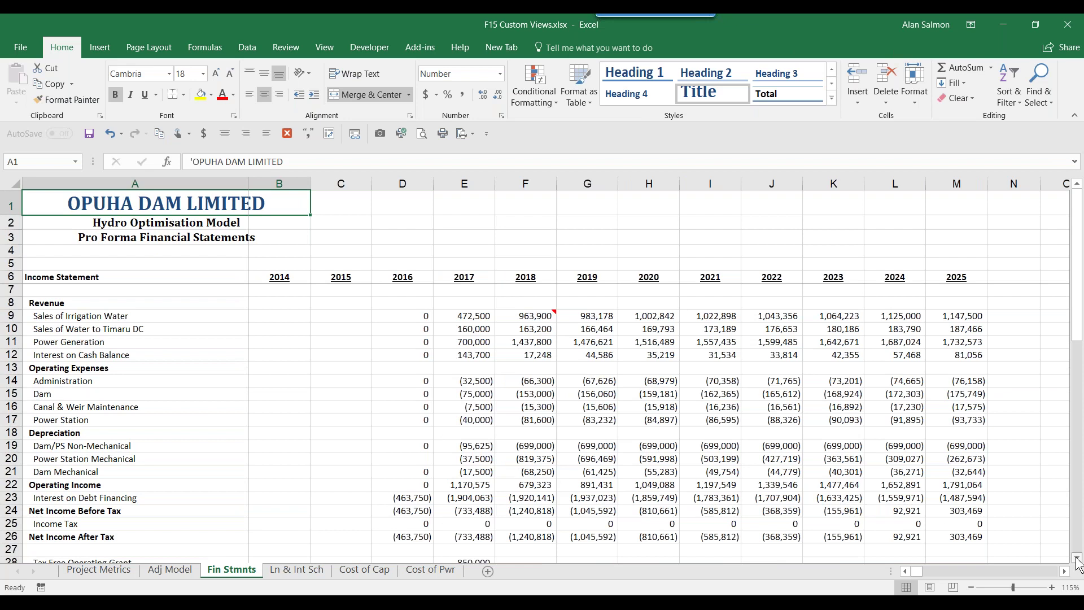
left_click(1077, 559)
left_click(1077, 559)
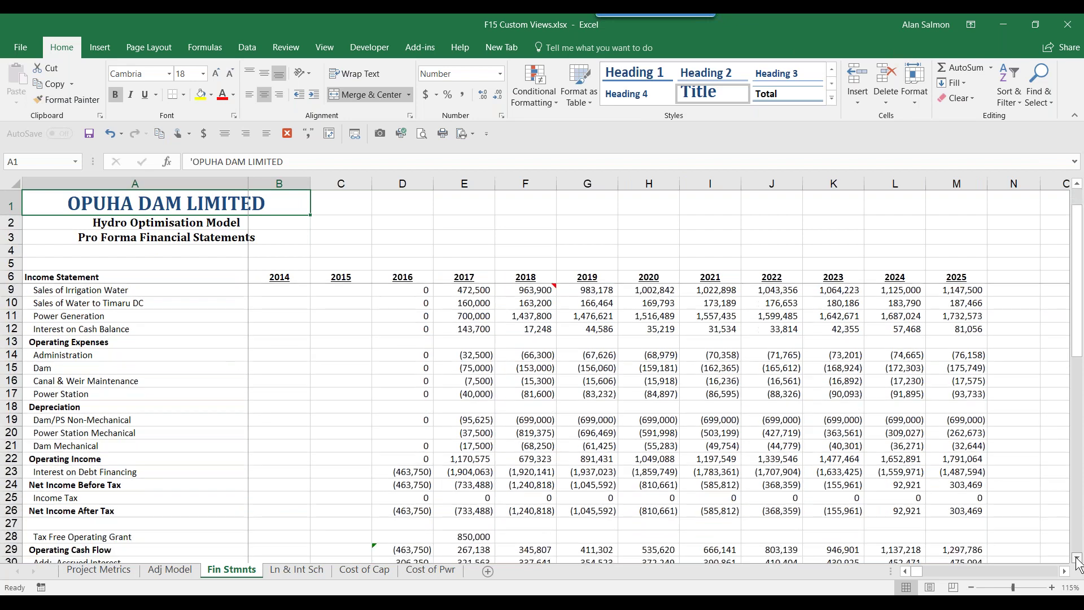
left_click(1077, 559)
left_click(1077, 559)
left_click(1077, 559)
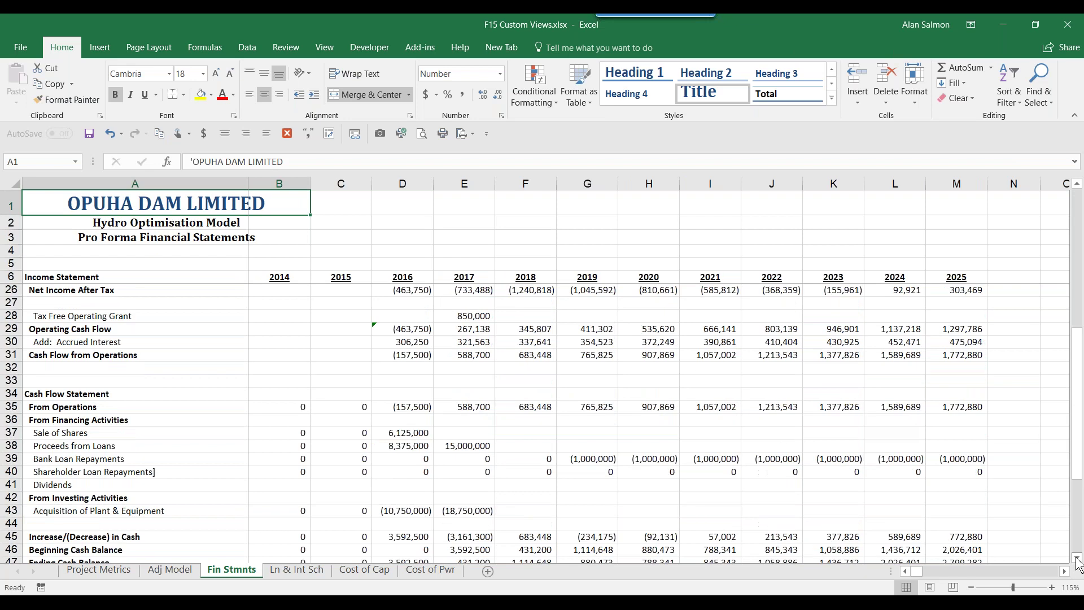
left_click(1077, 559)
left_click(1077, 559)
left_click(1077, 559)
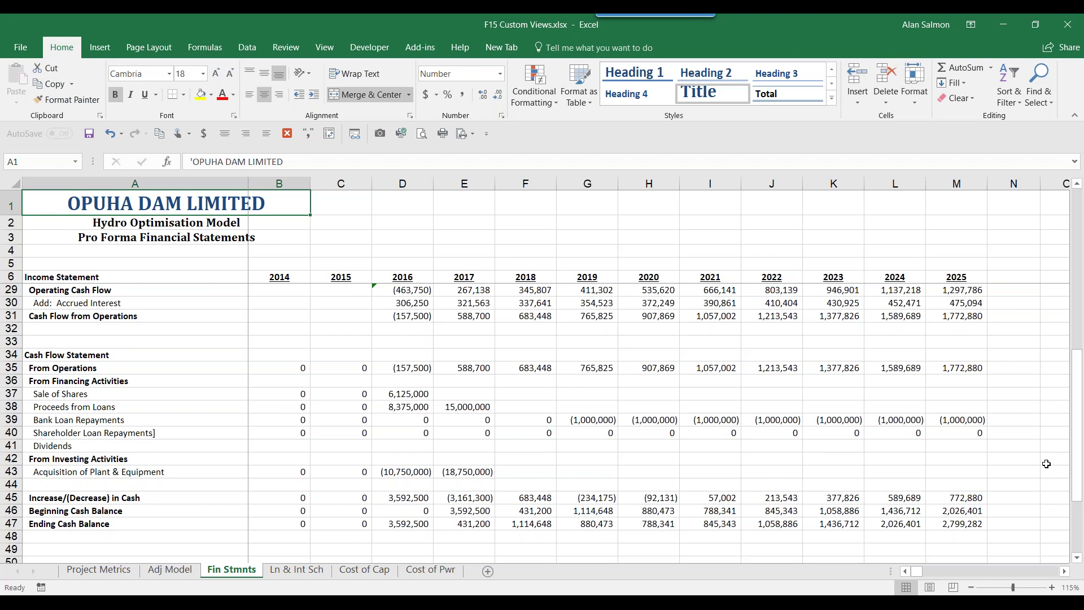
left_click_drag(1075, 466, 1079, 282)
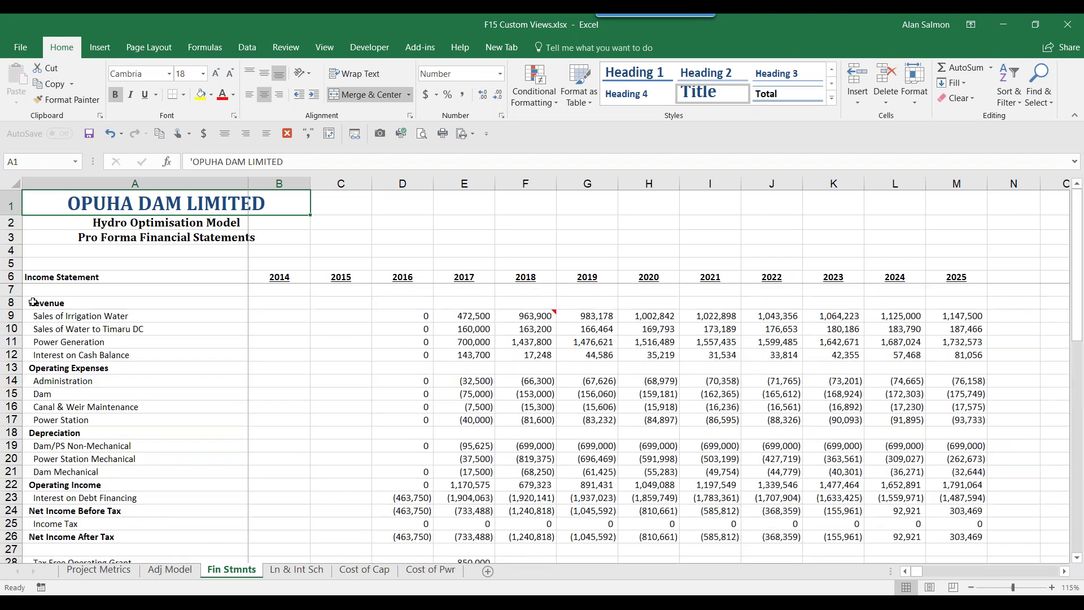
- Hide the Income Statement rows 7 to 31 on Fin Stmnts
left_click_drag(10, 290, 18, 374)
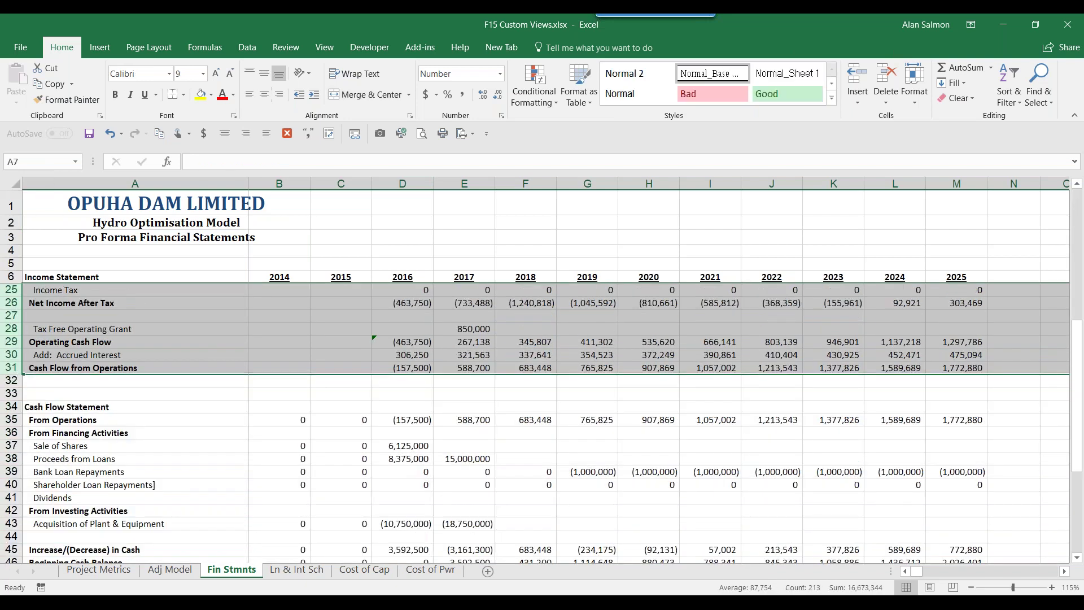
right_click(10, 302)
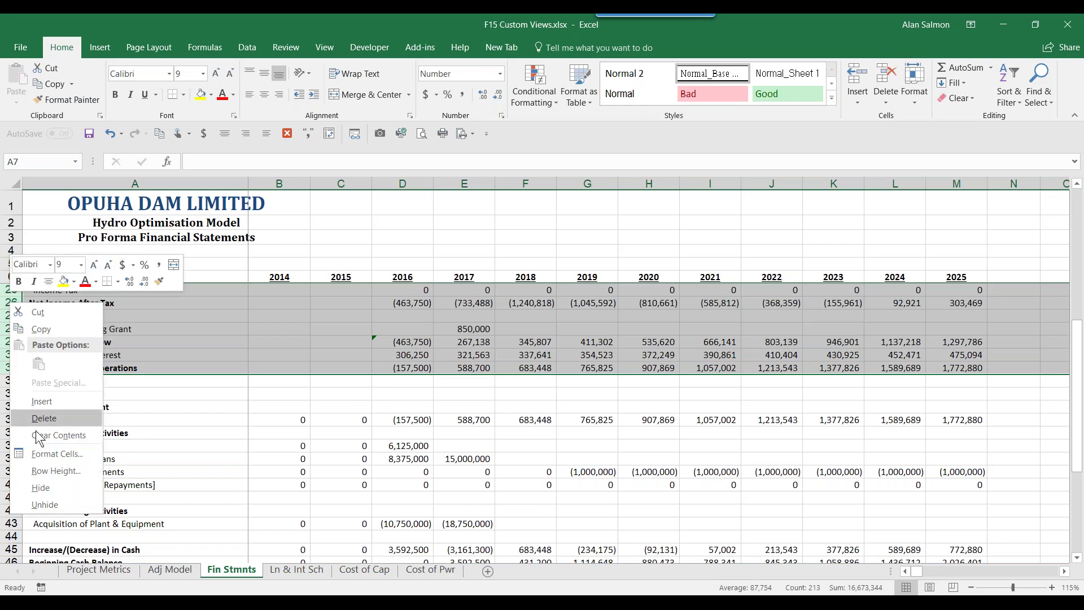
key("Escape")
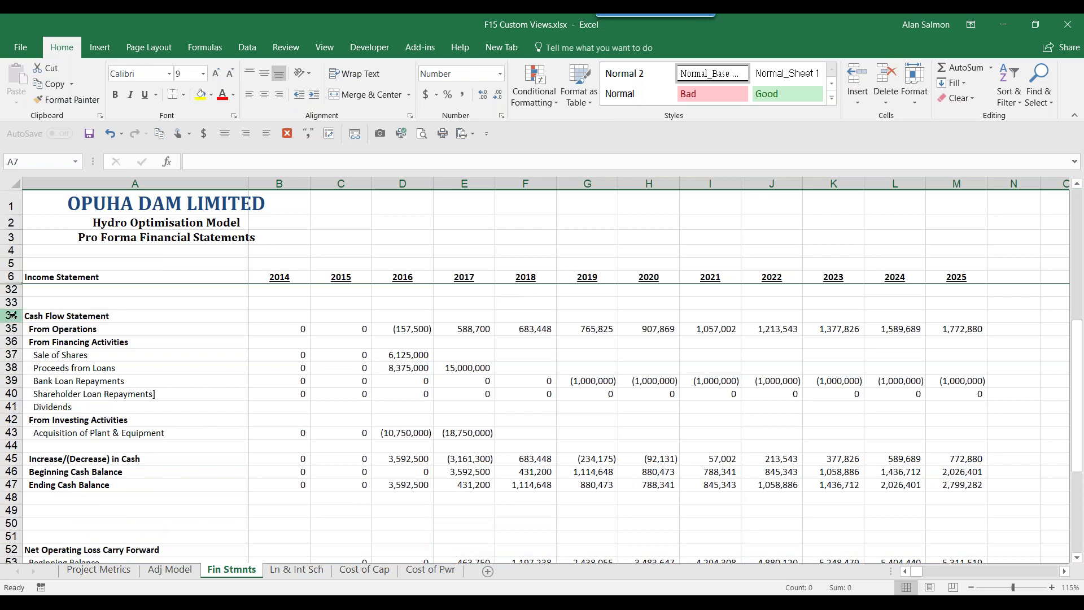
- Unhide the rows between row 6 and row 32 on Fin Stmnts
left_click(10, 276)
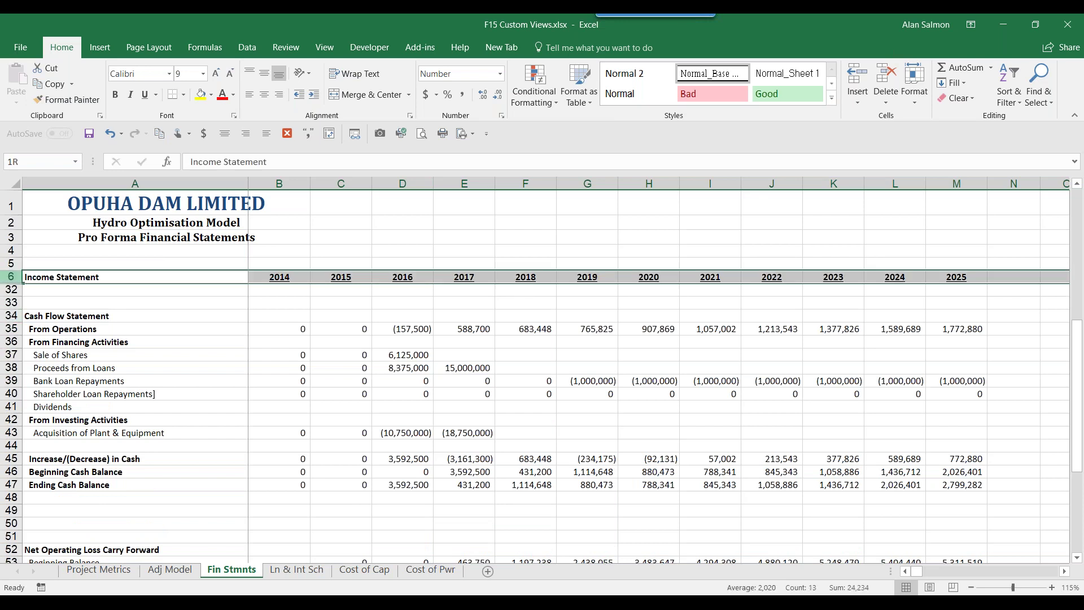
left_click_drag(10, 278, 10, 289)
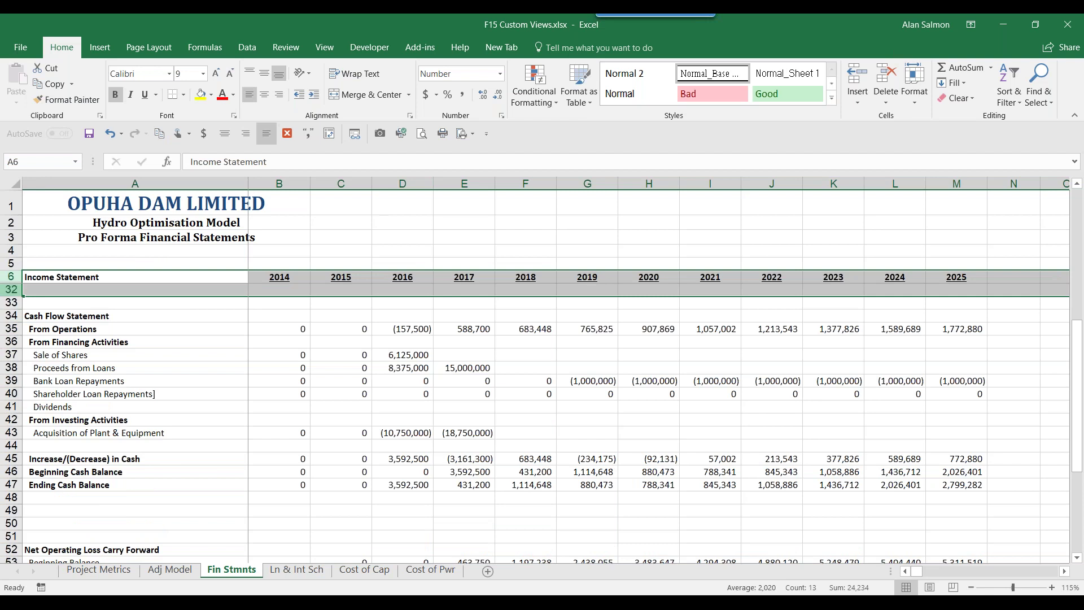
right_click(11, 290)
left_click(56, 489)
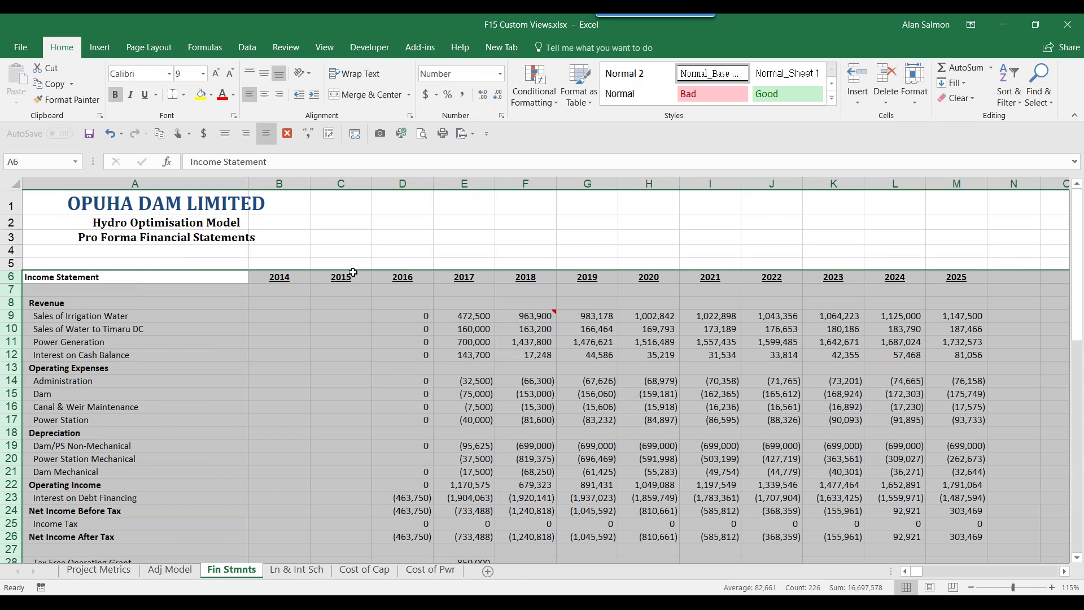
- Hide columns B to G, covering the years 2014 to 2019, on Fin Stmnts
left_click_drag(296, 181, 567, 182)
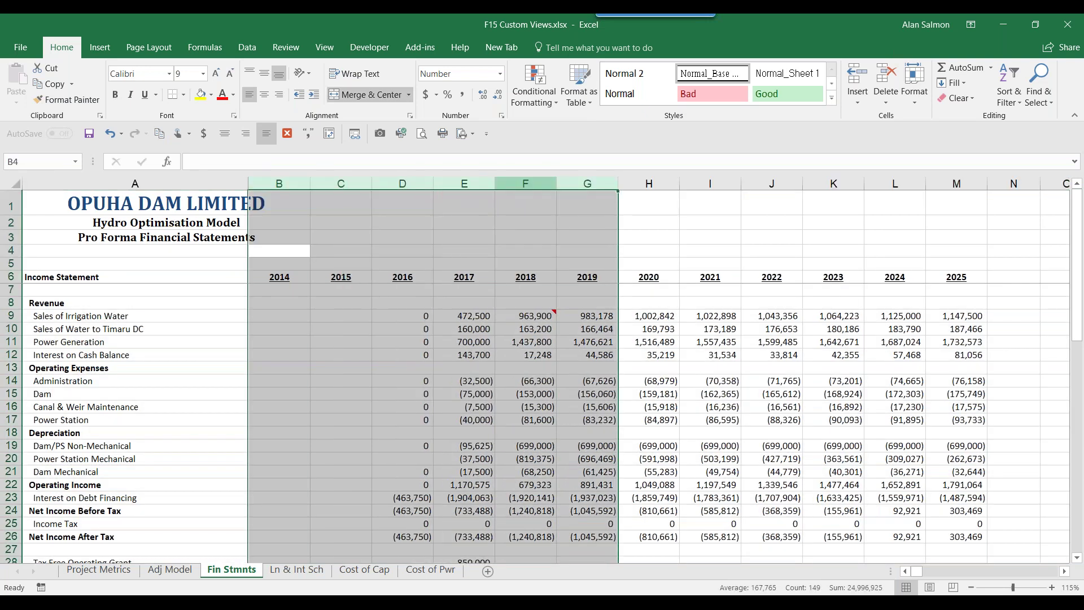
right_click(423, 185)
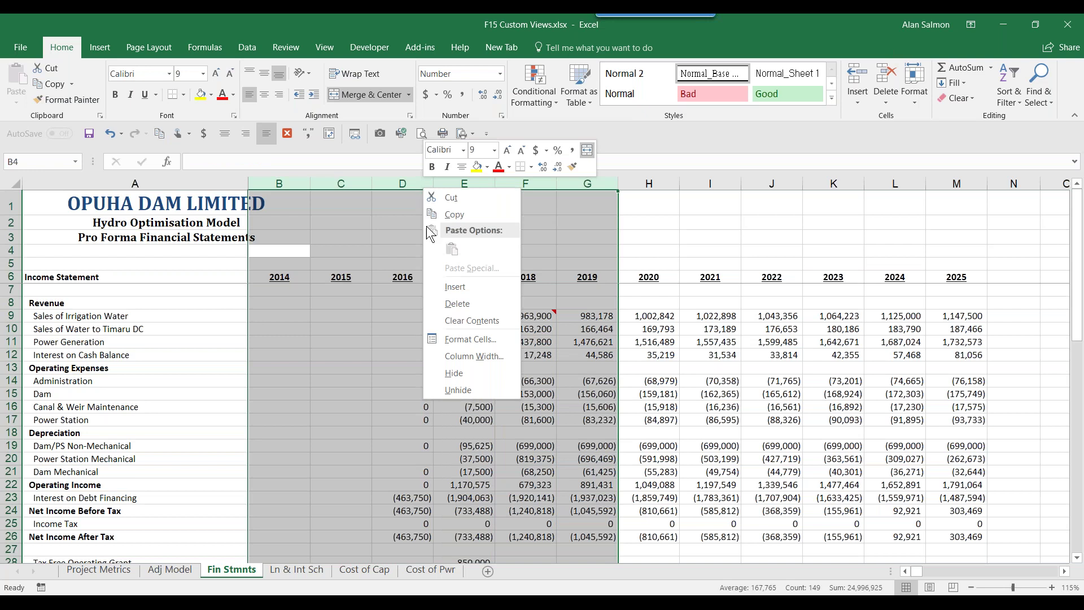
left_click(460, 390)
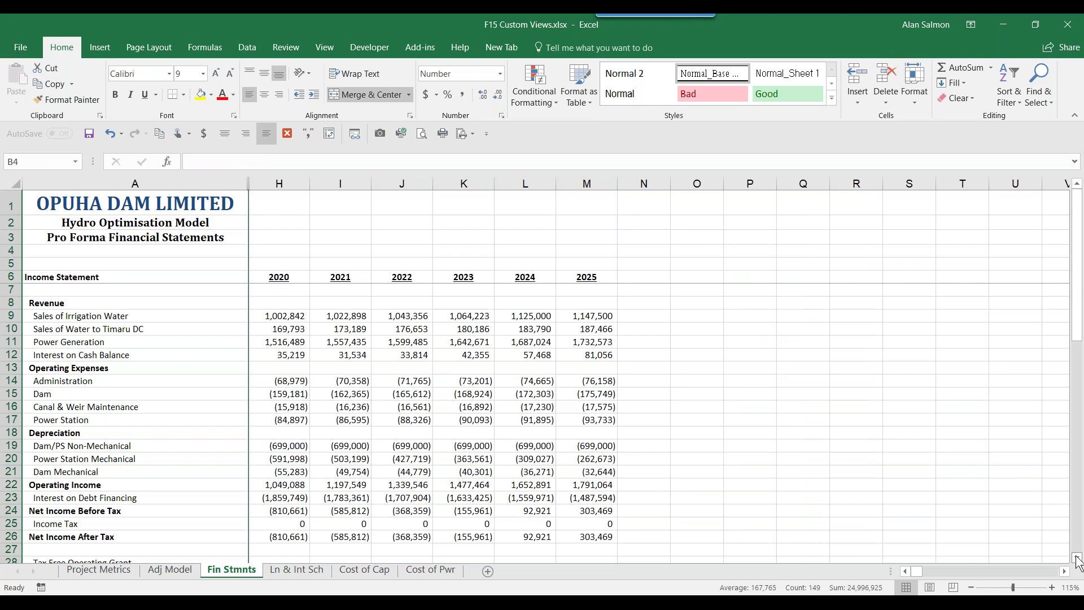
- Hide rows 7 to 33 on Fin Stmnts so the Cash Flow Statement follows directly below the year headings
left_click_drag(1077, 558, 1077, 558)
left_click(1076, 558)
left_click(1077, 558)
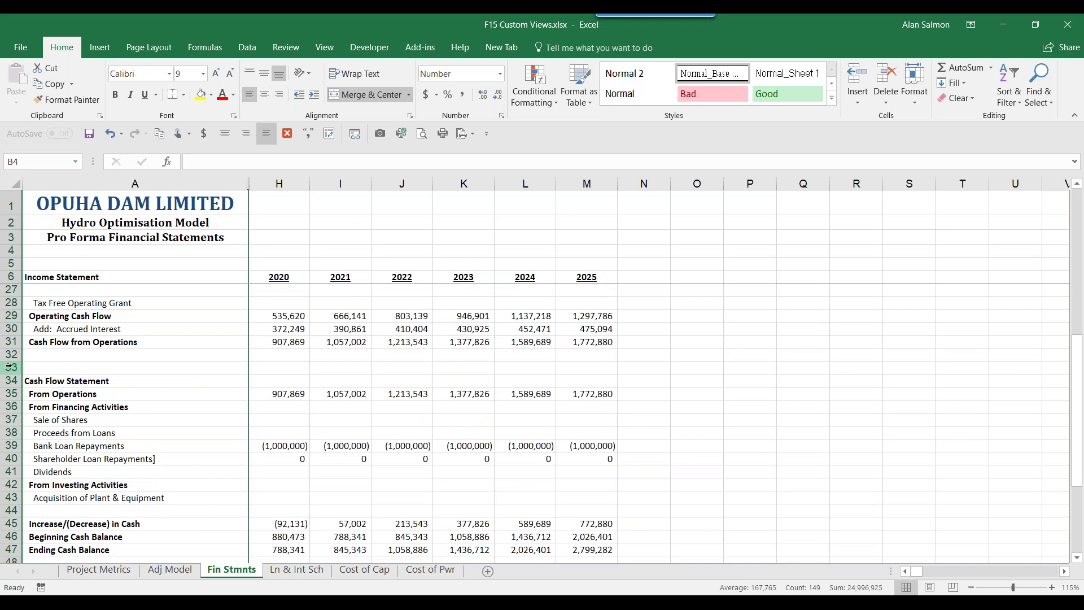
left_click_drag(11, 367, 19, 296)
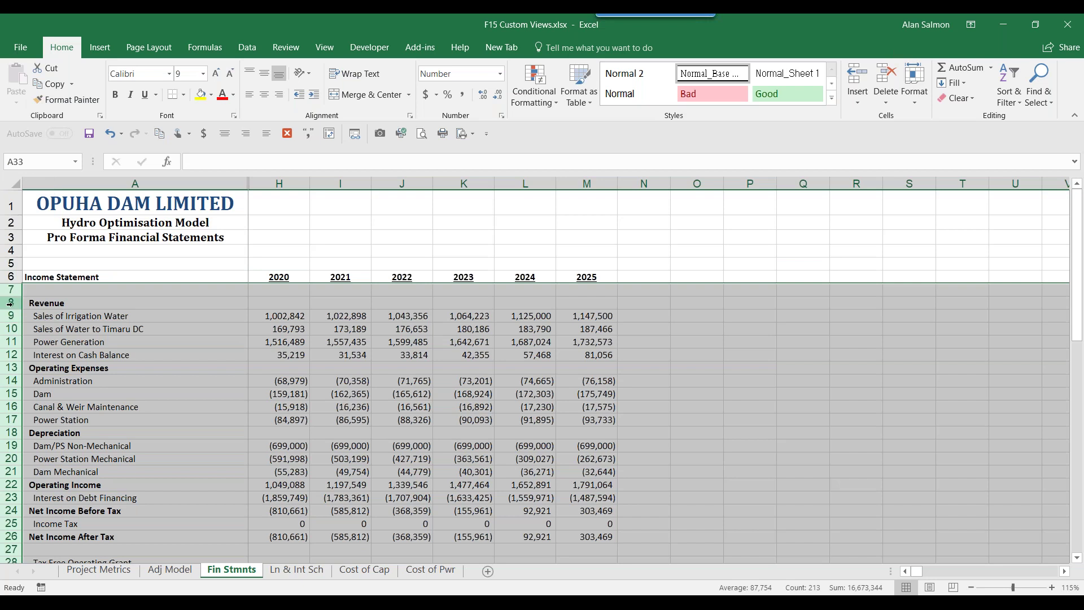
right_click(10, 303)
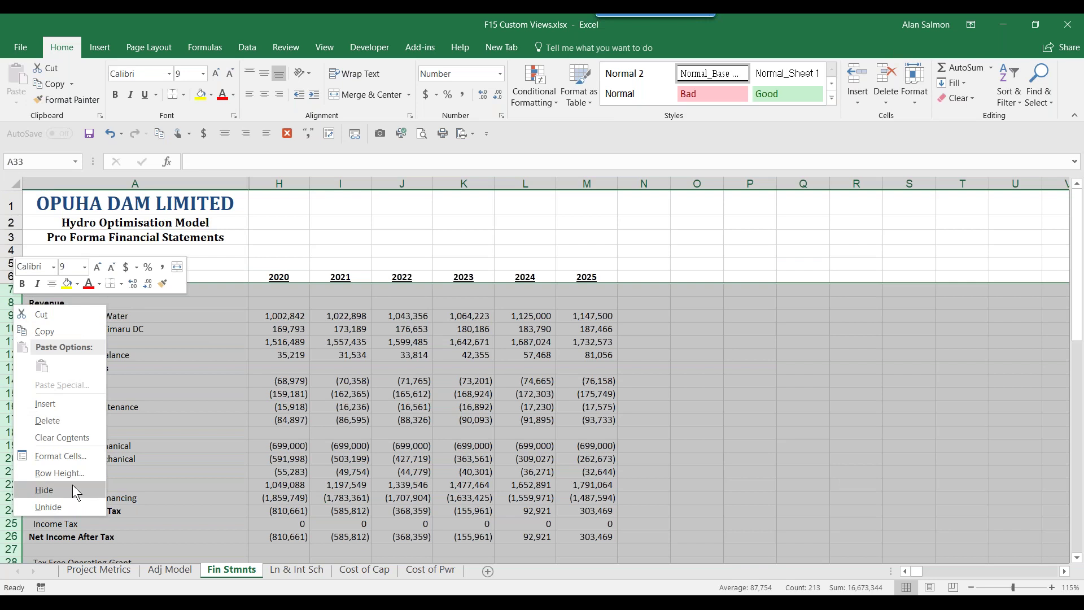
key("Escape")
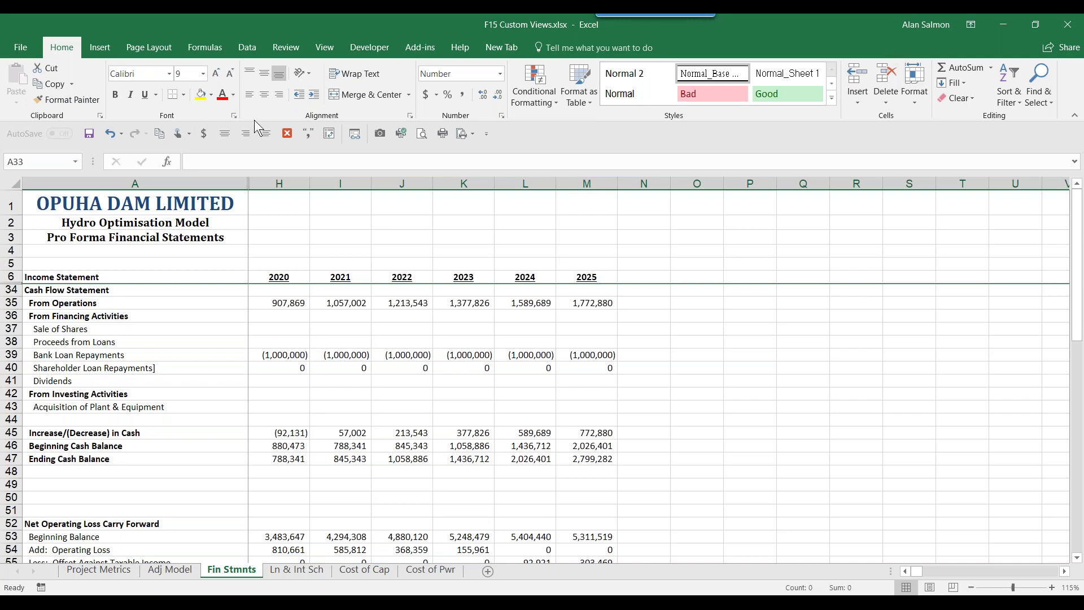
- Select A1:M56 and save a custom view named with the presenter's first name, keeping print settings but excluding hidden rows, columns and filter settings
left_click_drag(98, 202, 561, 341)
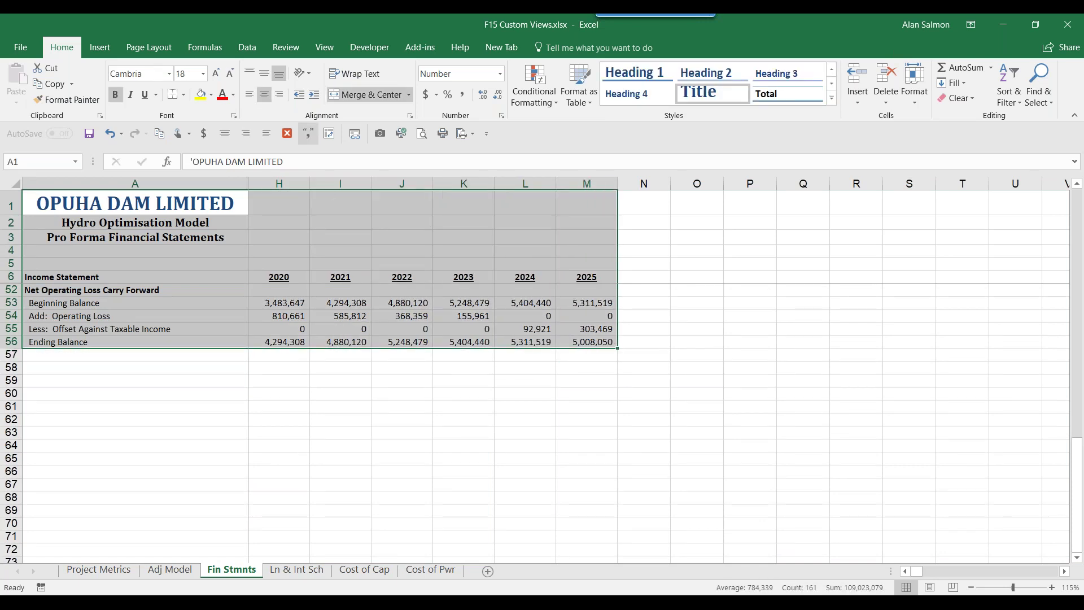
left_click(327, 50)
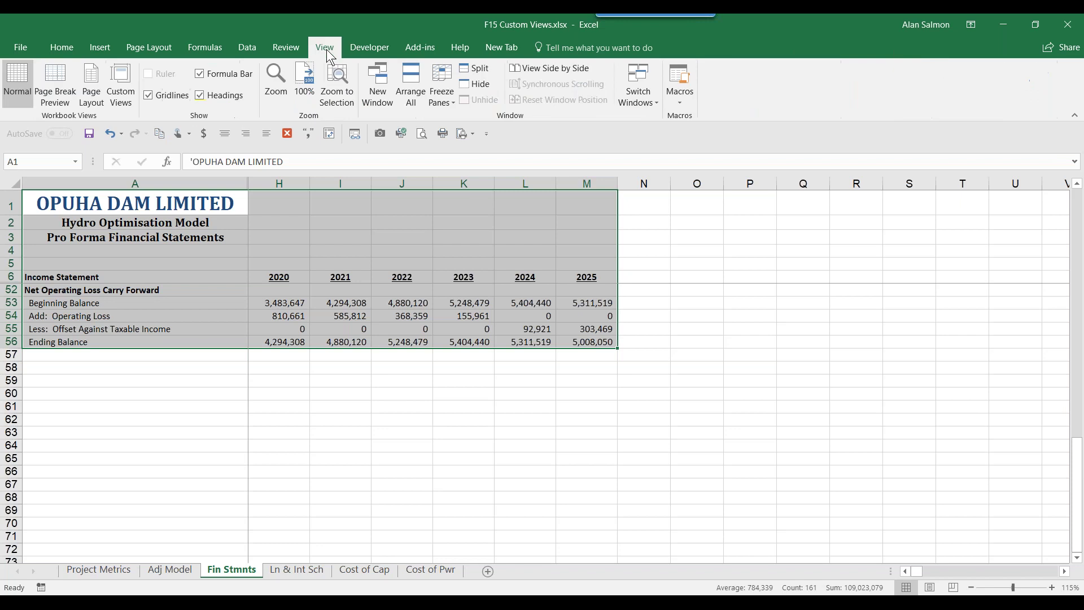
left_click(124, 78)
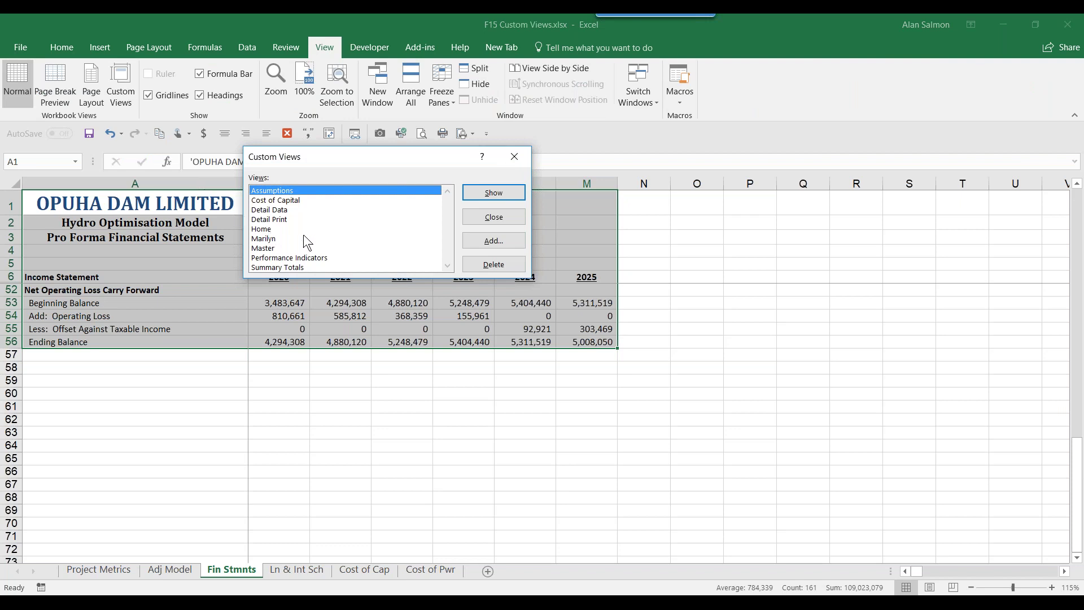
left_click(496, 247)
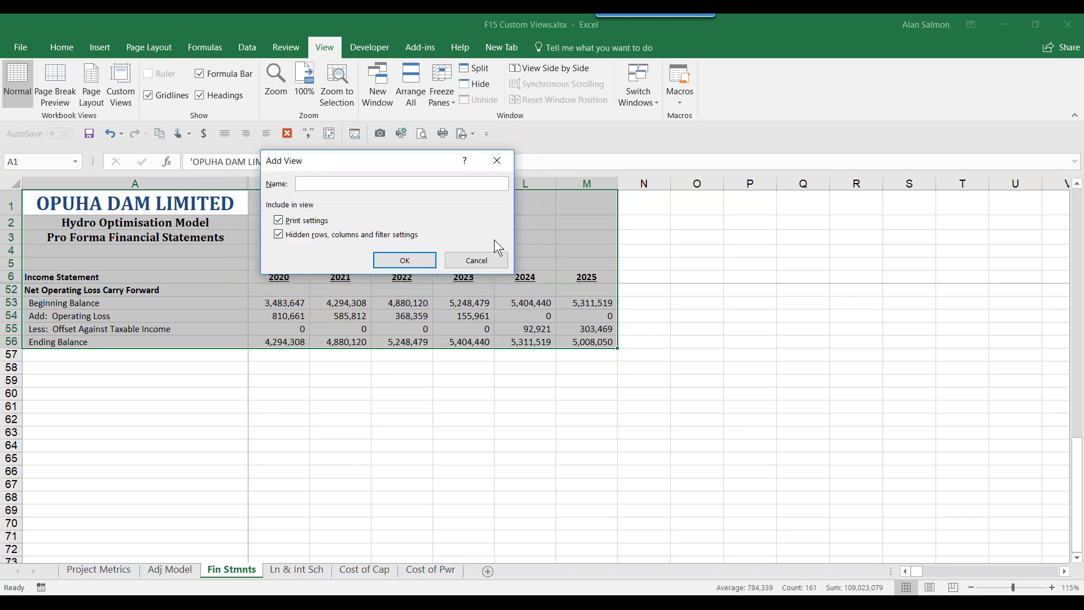
type("Alan")
left_click(279, 235)
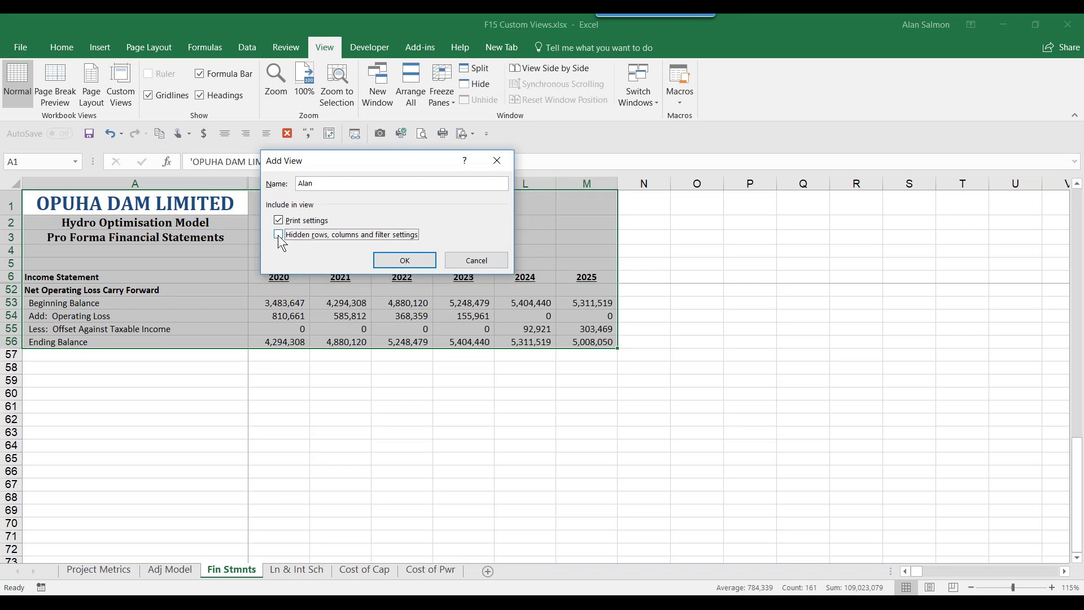
left_click(407, 261)
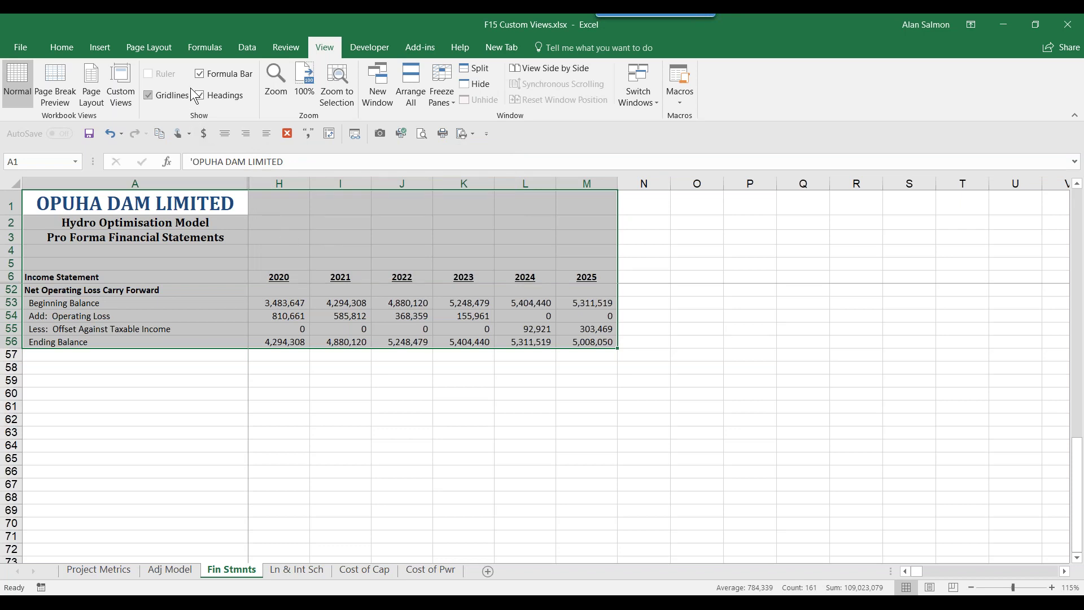
- Show the Home custom view and switch back to the newly saved personal view
left_click(120, 90)
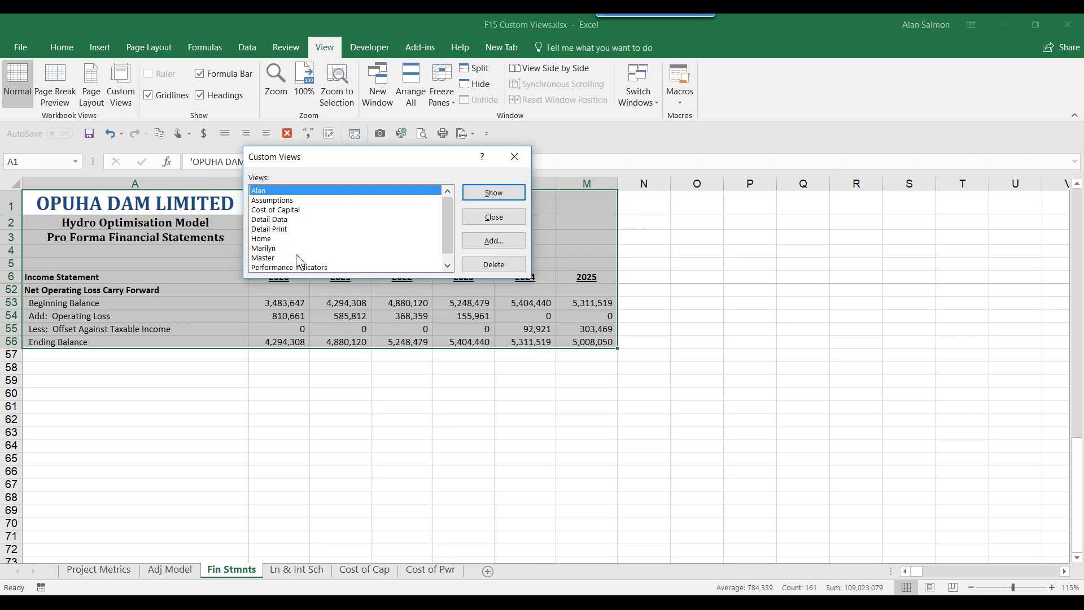
left_click(264, 239)
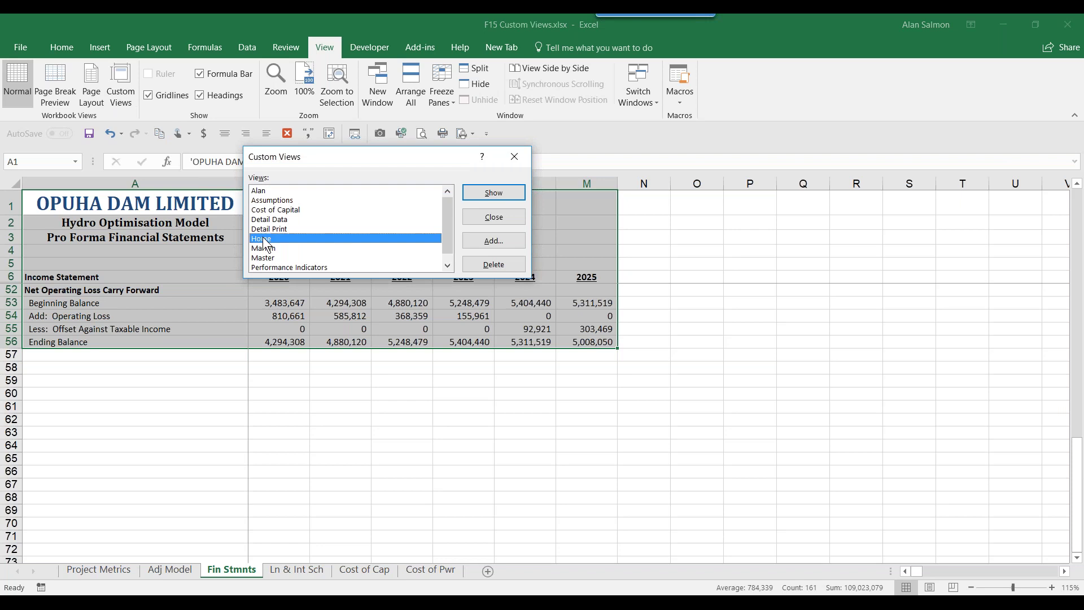
left_click(494, 195)
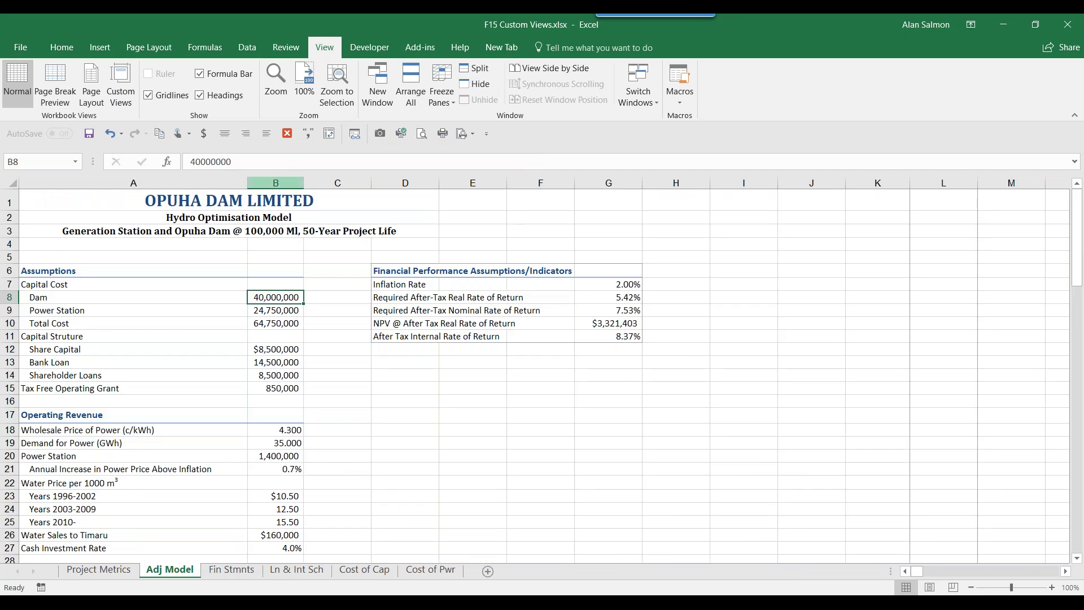
left_click(120, 100)
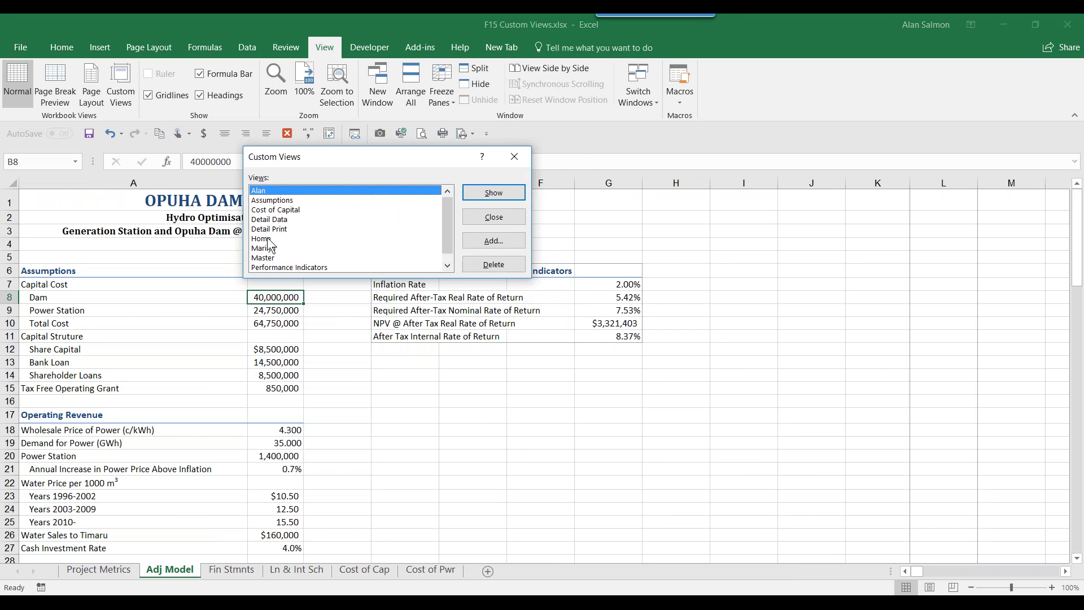
left_click(486, 193)
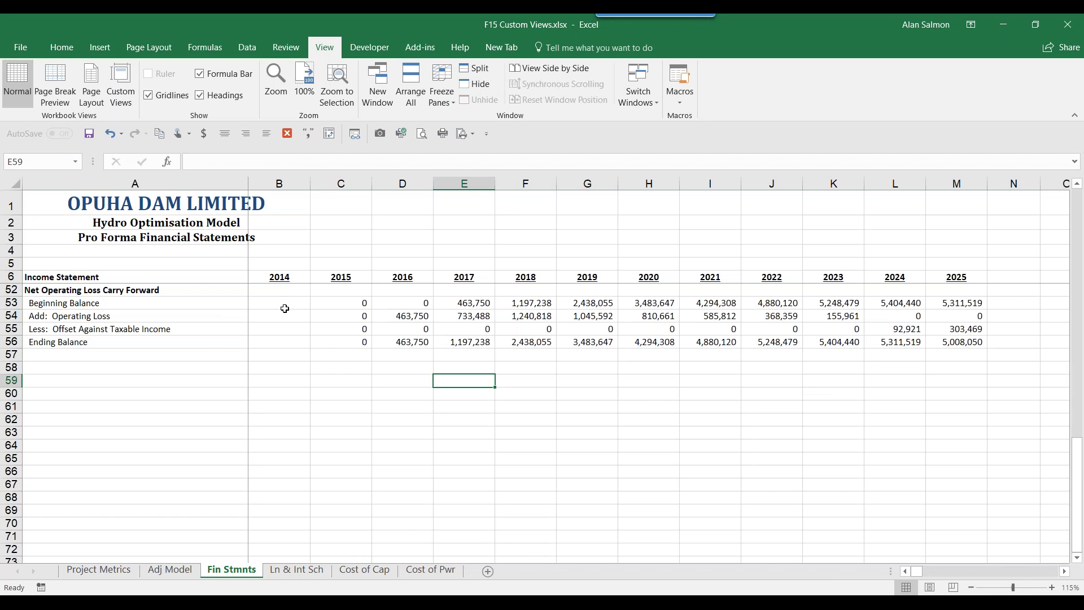
- Show the Assumptions custom view
left_click(121, 96)
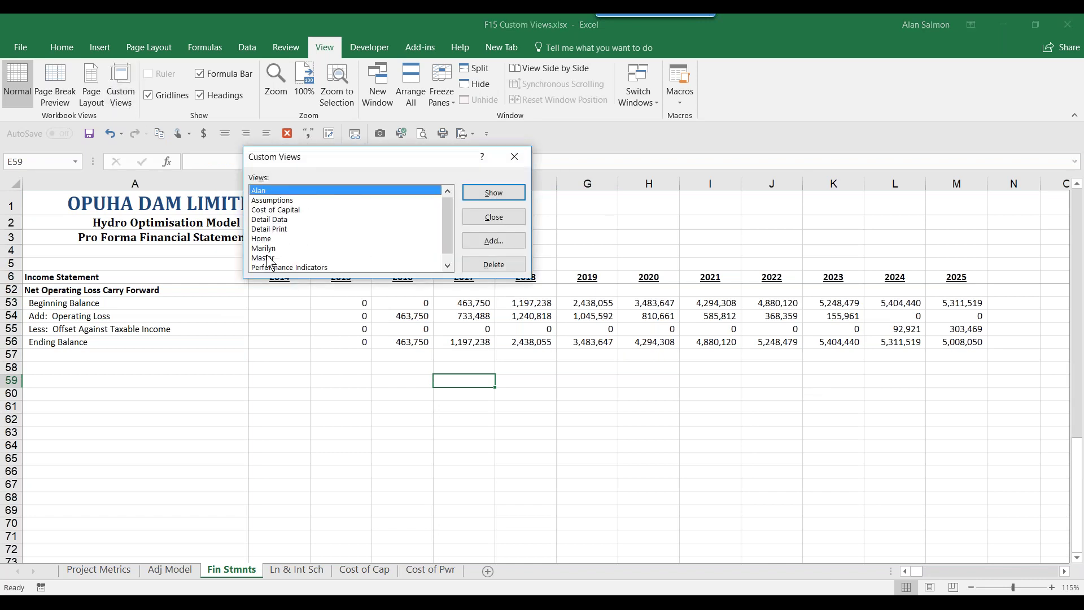
left_click(281, 201)
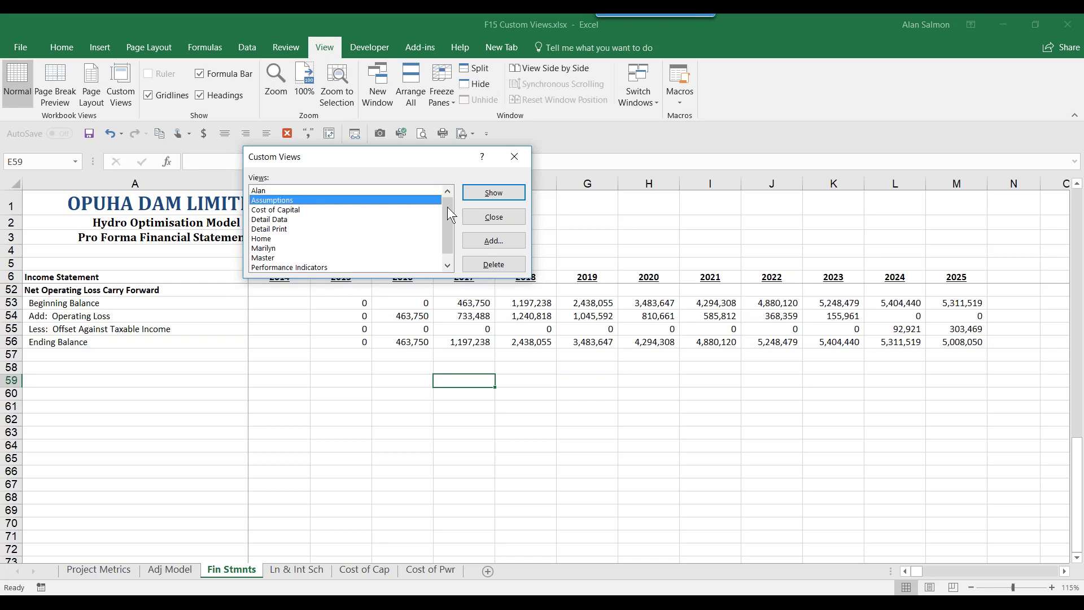
left_click(493, 193)
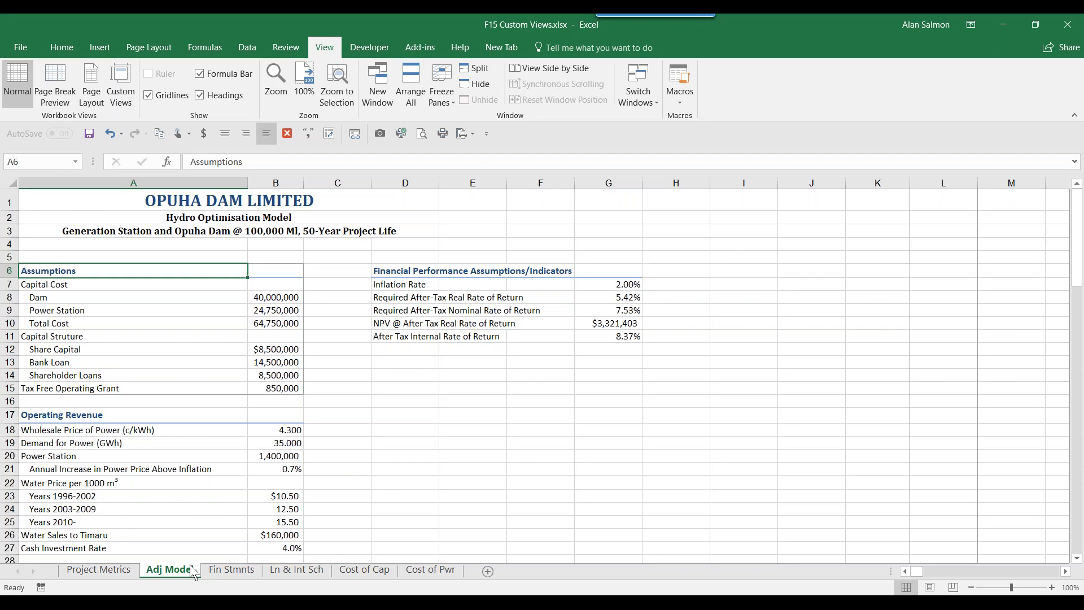
- Show the Performance Indicators custom view
left_click(120, 88)
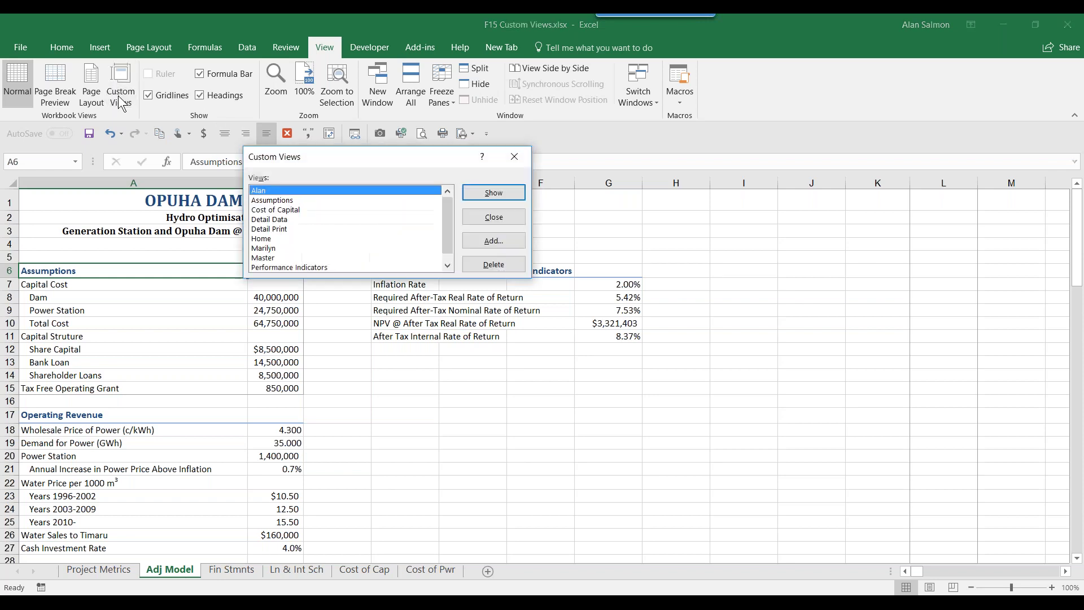
left_click(289, 267)
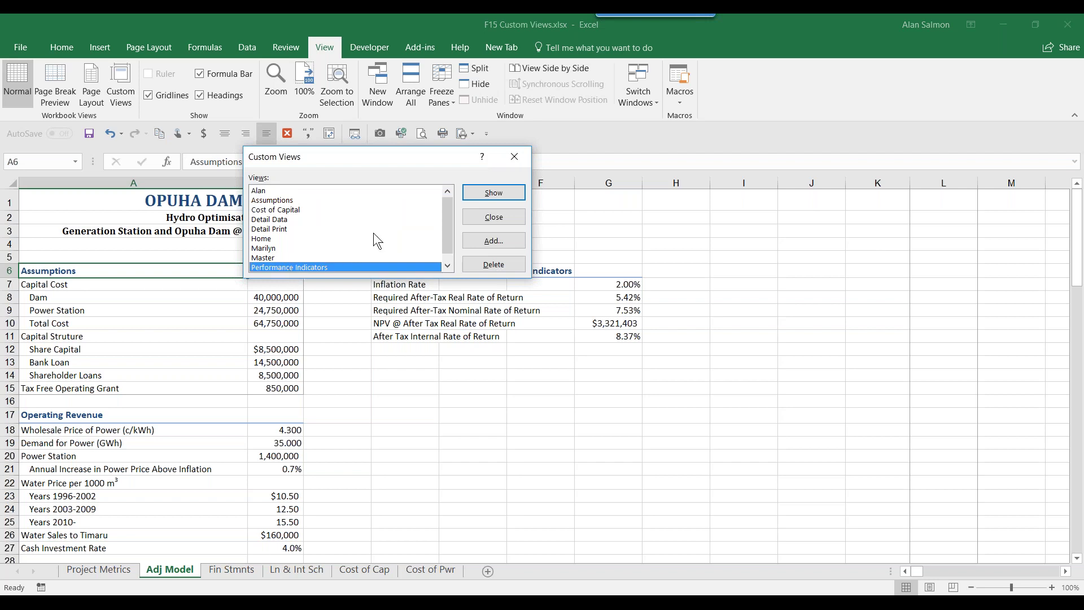
left_click(491, 198)
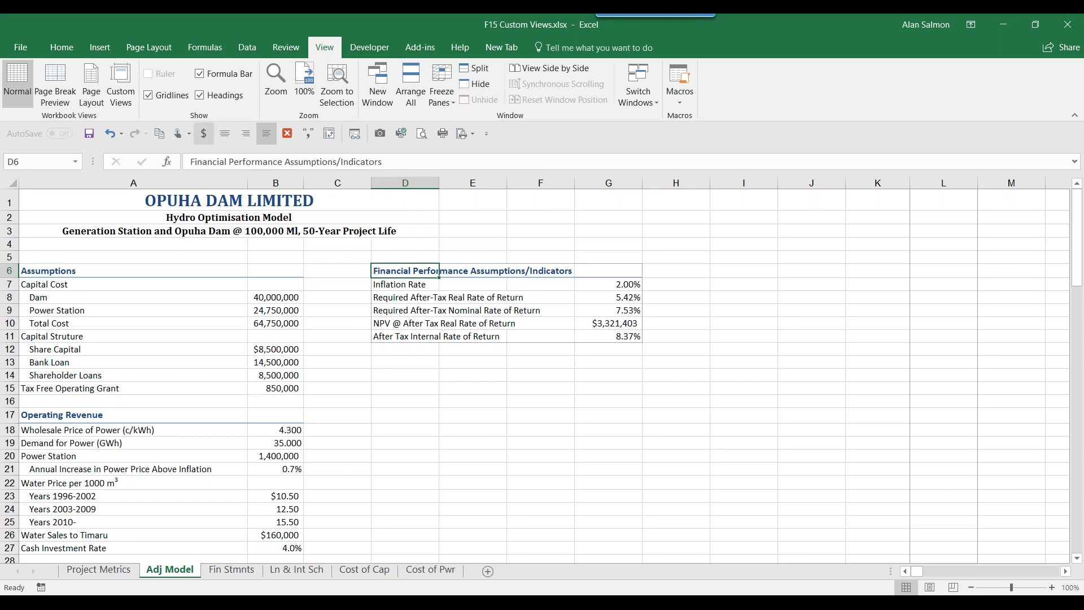
- Show the Cost of Capital custom view
left_click(127, 104)
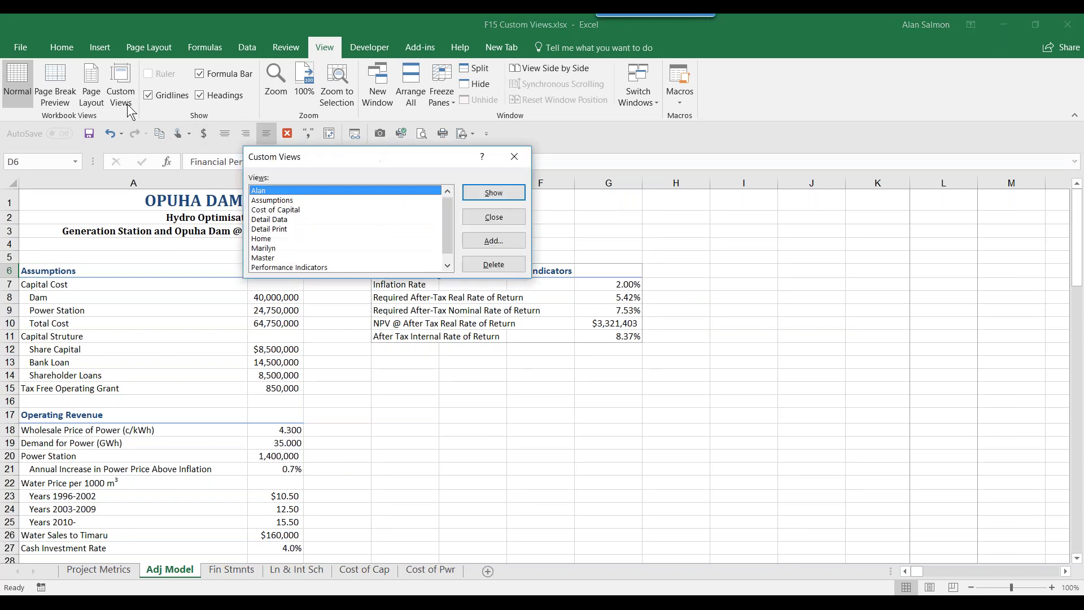
left_click(276, 211)
left_click(486, 193)
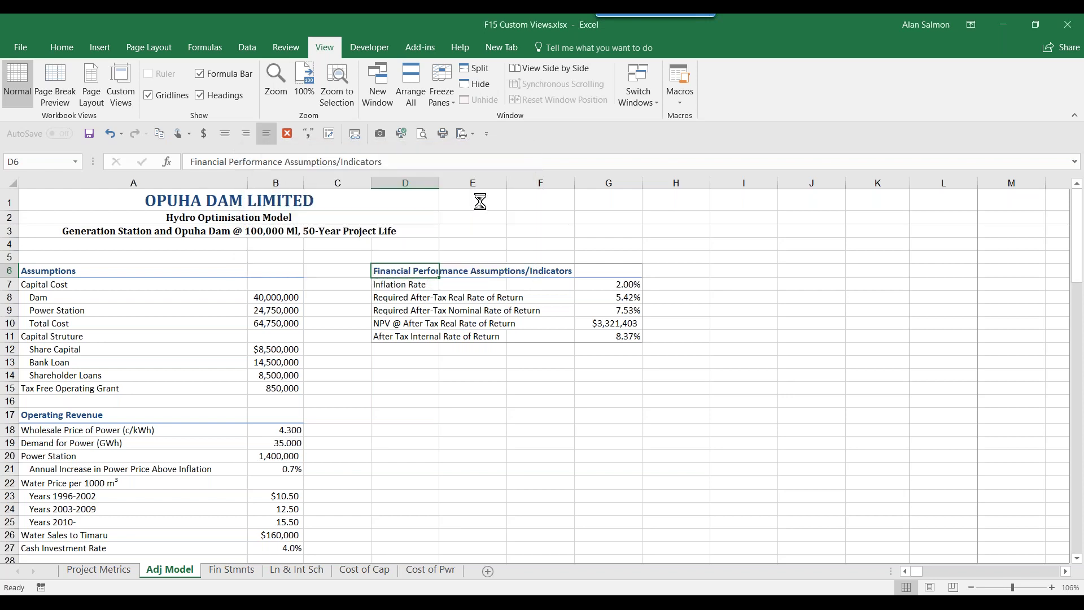